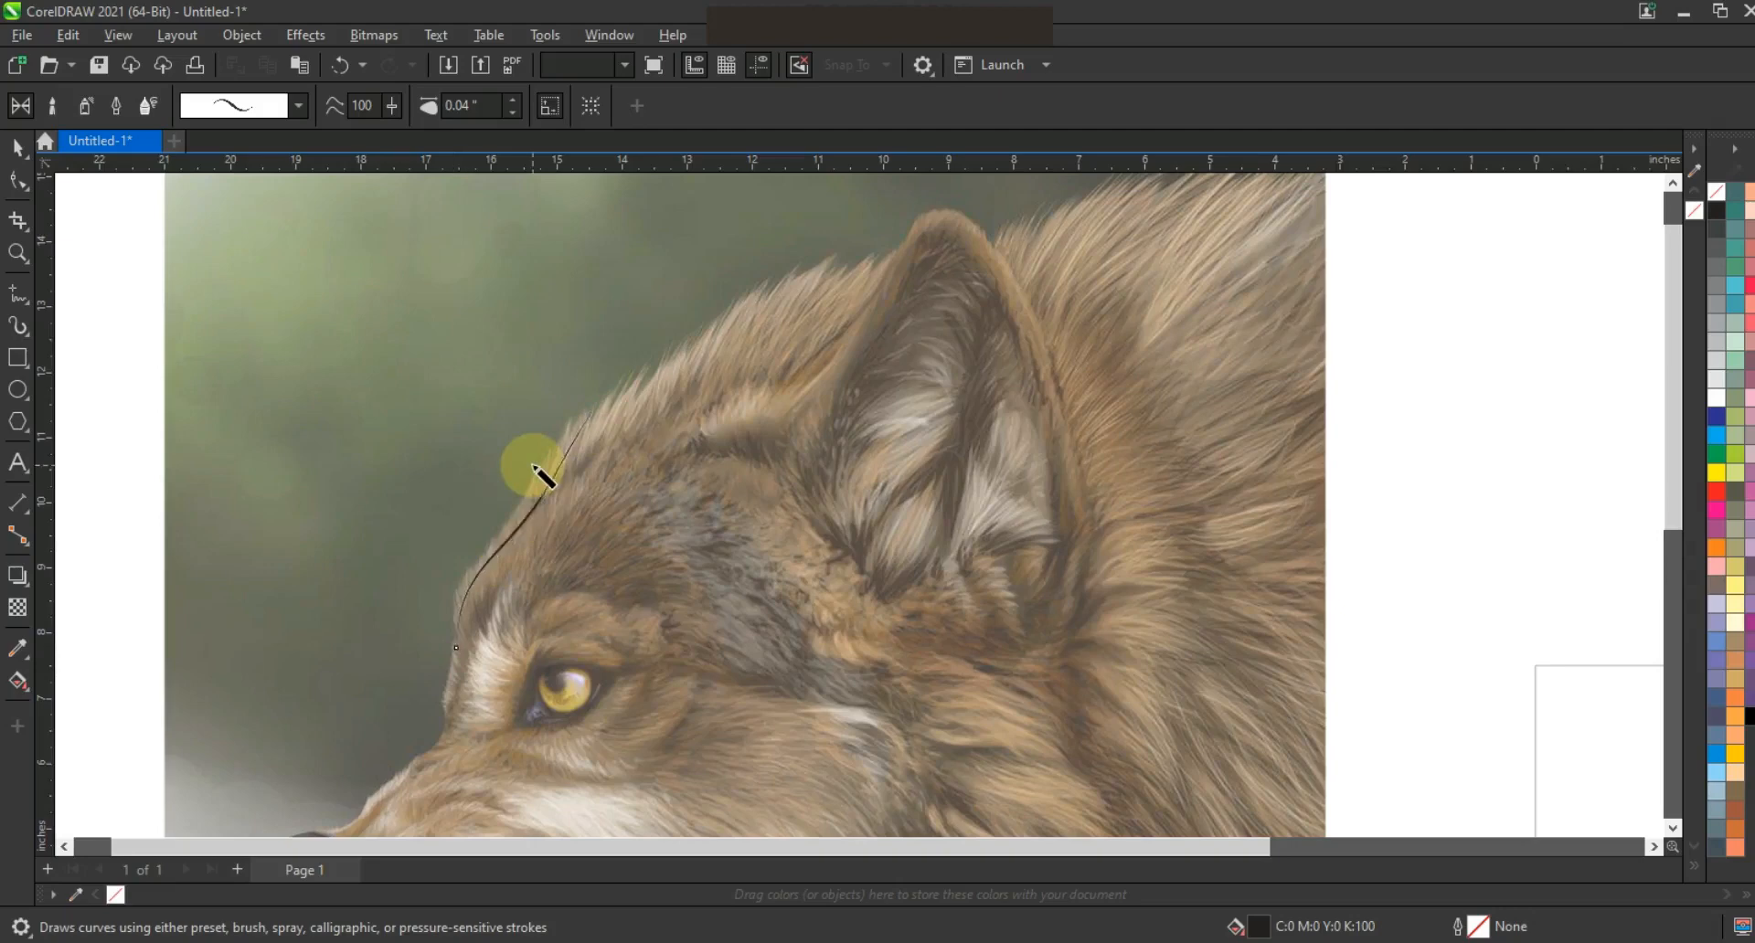
# Set the artistic media stroke width to 0.11" and trace the wolf's outline from the forehead over the ear tip to the upper neck.
pyautogui.click(514, 101)
pyautogui.moveTo(459, 629)
pyautogui.mouseDown()
pyautogui.moveTo(606, 390)
pyautogui.moveTo(570, 451)
pyautogui.moveTo(754, 282)
pyautogui.mouseUp()
pyautogui.moveTo(628, 391)
pyautogui.mouseDown()
pyautogui.moveTo(759, 281)
pyautogui.moveTo(739, 326)
pyautogui.moveTo(808, 267)
pyautogui.moveTo(823, 260)
pyautogui.moveTo(783, 299)
pyautogui.moveTo(875, 244)
pyautogui.moveTo(842, 267)
pyautogui.moveTo(895, 247)
pyautogui.moveTo(887, 283)
pyautogui.moveTo(911, 230)
pyautogui.moveTo(955, 218)
pyautogui.moveTo(993, 242)
pyautogui.mouseUp()
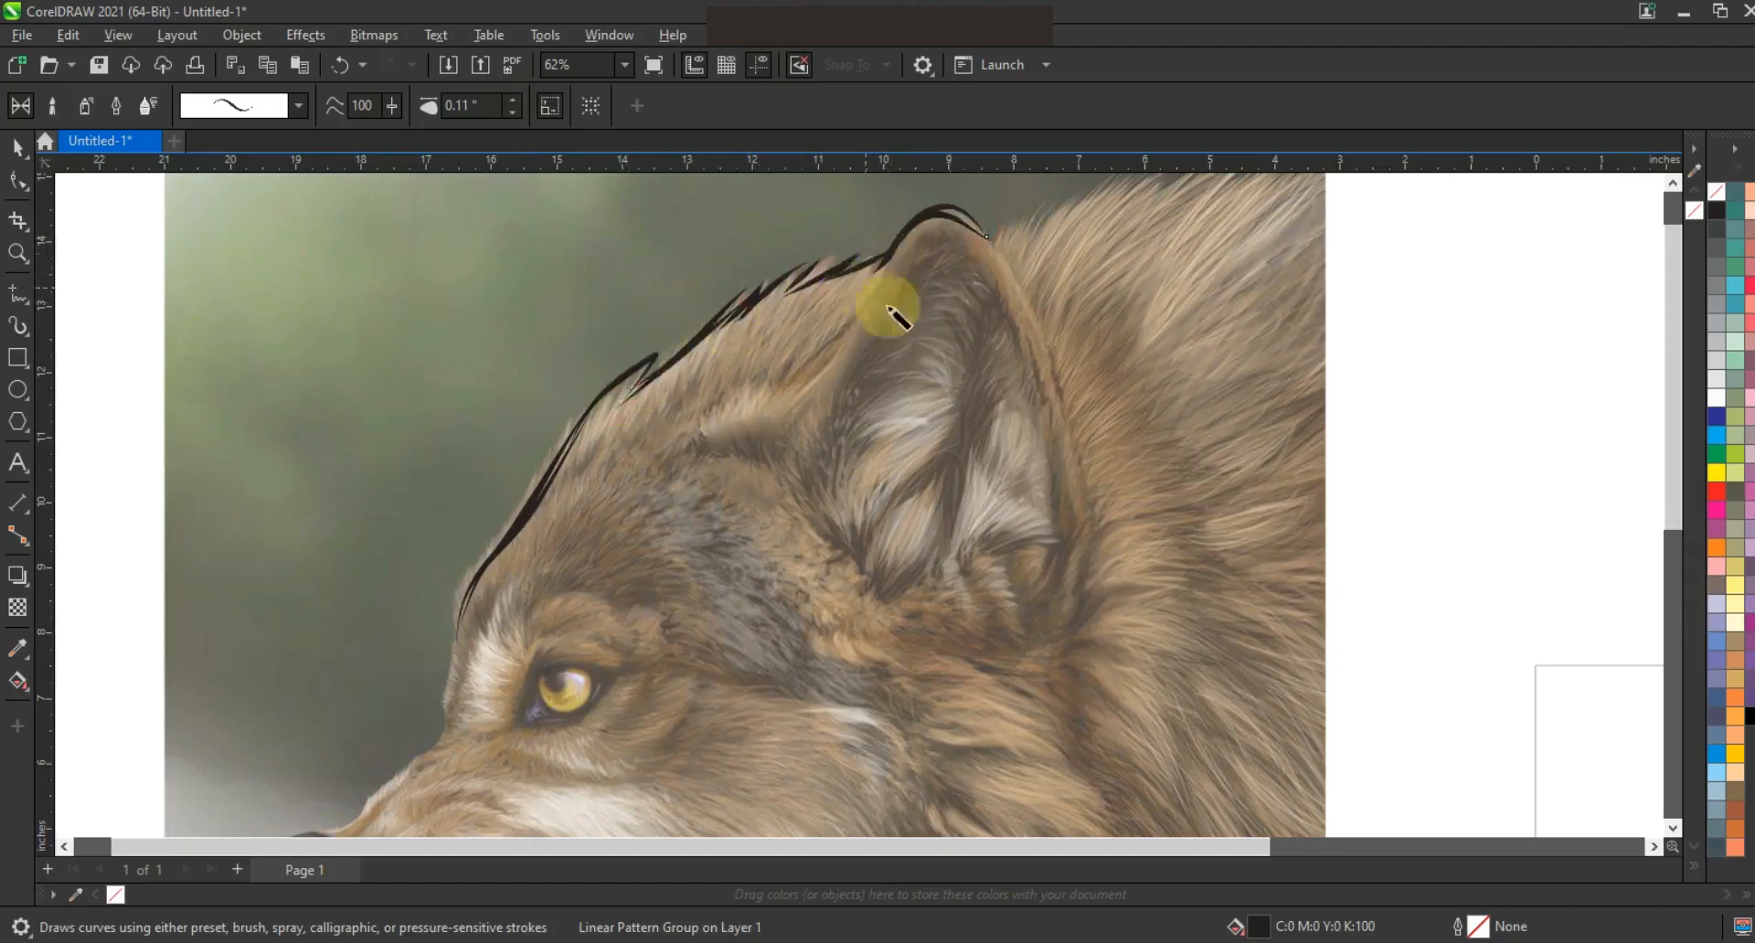
pyautogui.click(1678, 188)
pyautogui.moveTo(993, 437)
pyautogui.mouseDown()
pyautogui.moveTo(1183, 334)
pyautogui.moveTo(1113, 389)
pyautogui.moveTo(1281, 274)
pyautogui.mouseUp()
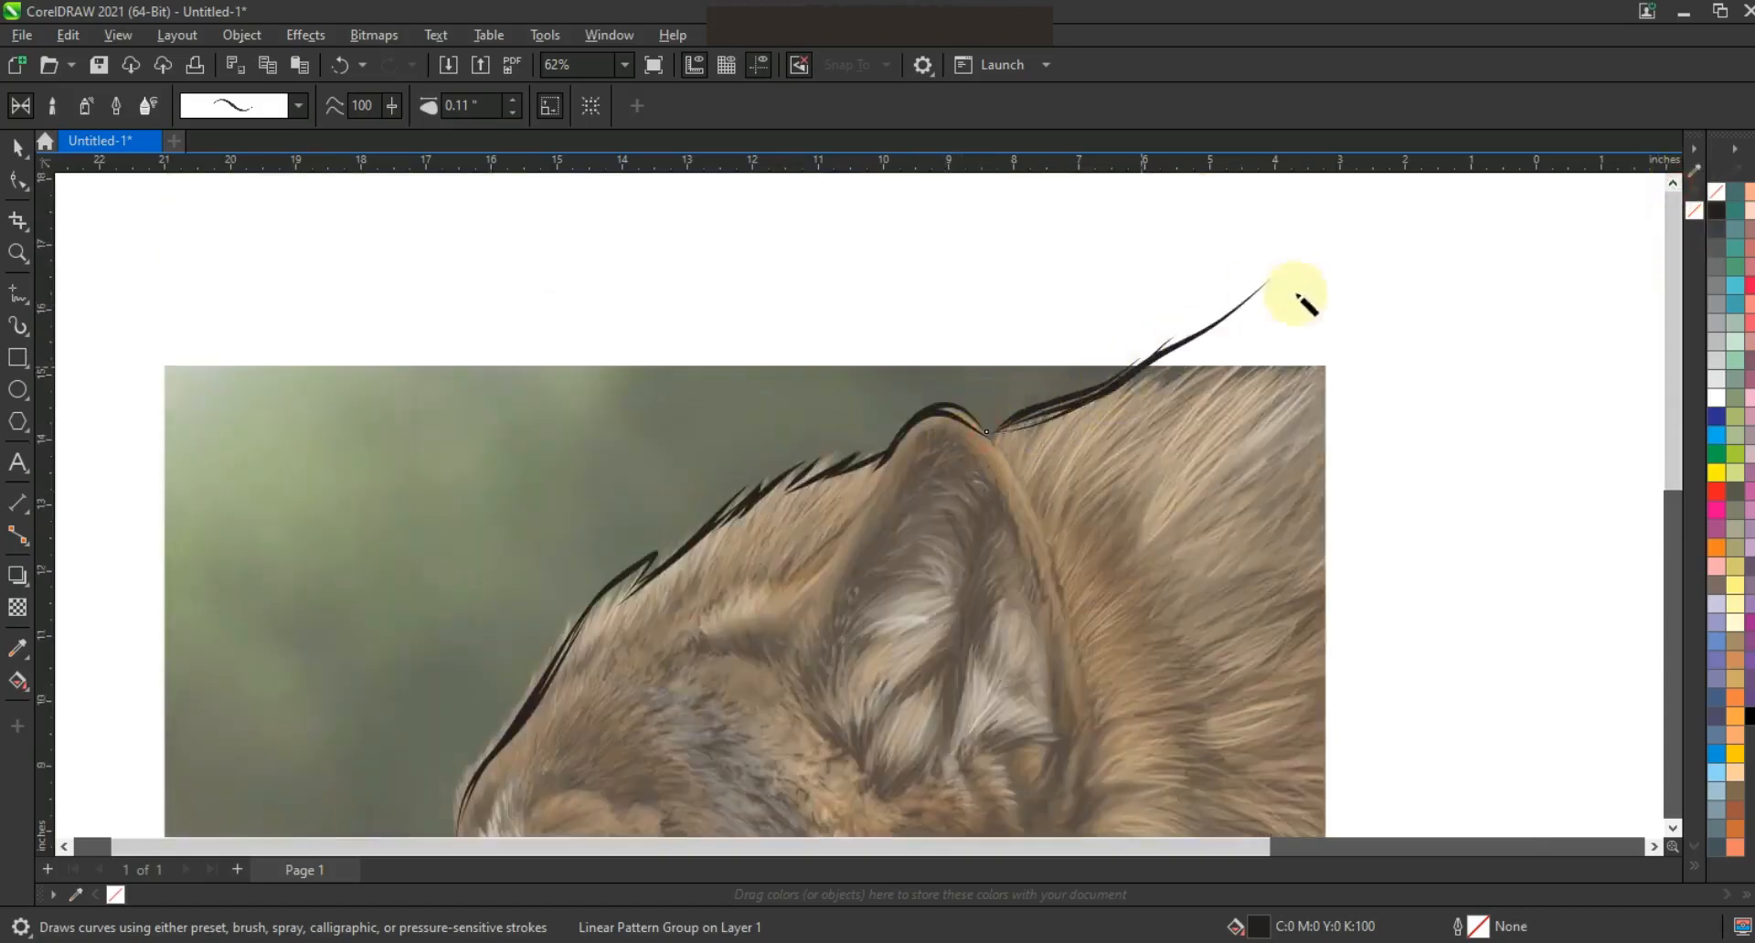
# Trace the wolf's profile from the brow down the muzzle bridge and around the front of the nose.
pyautogui.scroll(-1, 905, 279)
pyautogui.click(18, 253)
pyautogui.moveTo(494, 396); pyautogui.dragTo(1182, 712)
pyautogui.moveTo(403, 368); pyautogui.dragTo(1222, 709)
pyautogui.rightClick(865, 447)
pyautogui.rightClick(814, 521)
pyautogui.moveTo(475, 453)
pyautogui.mouseDown()
pyautogui.moveTo(986, 763)
pyautogui.moveTo(1067, 776)
pyautogui.mouseUp()
pyautogui.click(19, 326)
pyautogui.moveTo(693, 336); pyautogui.dragTo(656, 507)
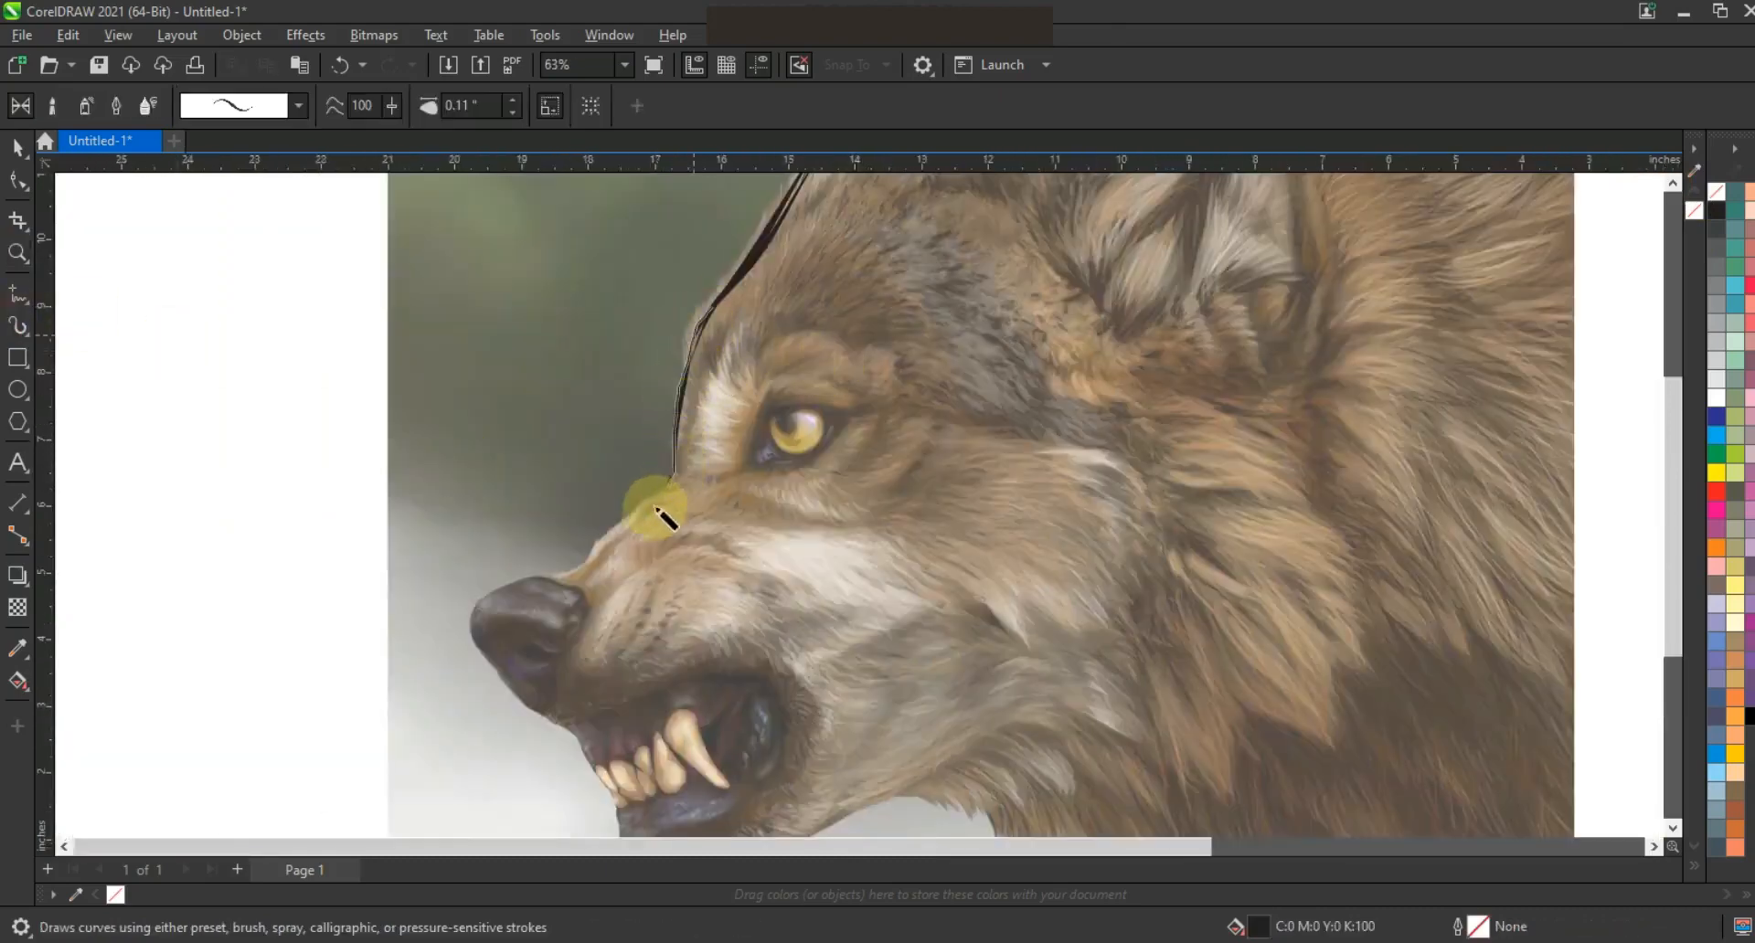
pyautogui.moveTo(590, 558); pyautogui.dragTo(547, 576)
pyautogui.moveTo(607, 529); pyautogui.dragTo(467, 609)
pyautogui.moveTo(524, 714); pyautogui.dragTo(526, 715)
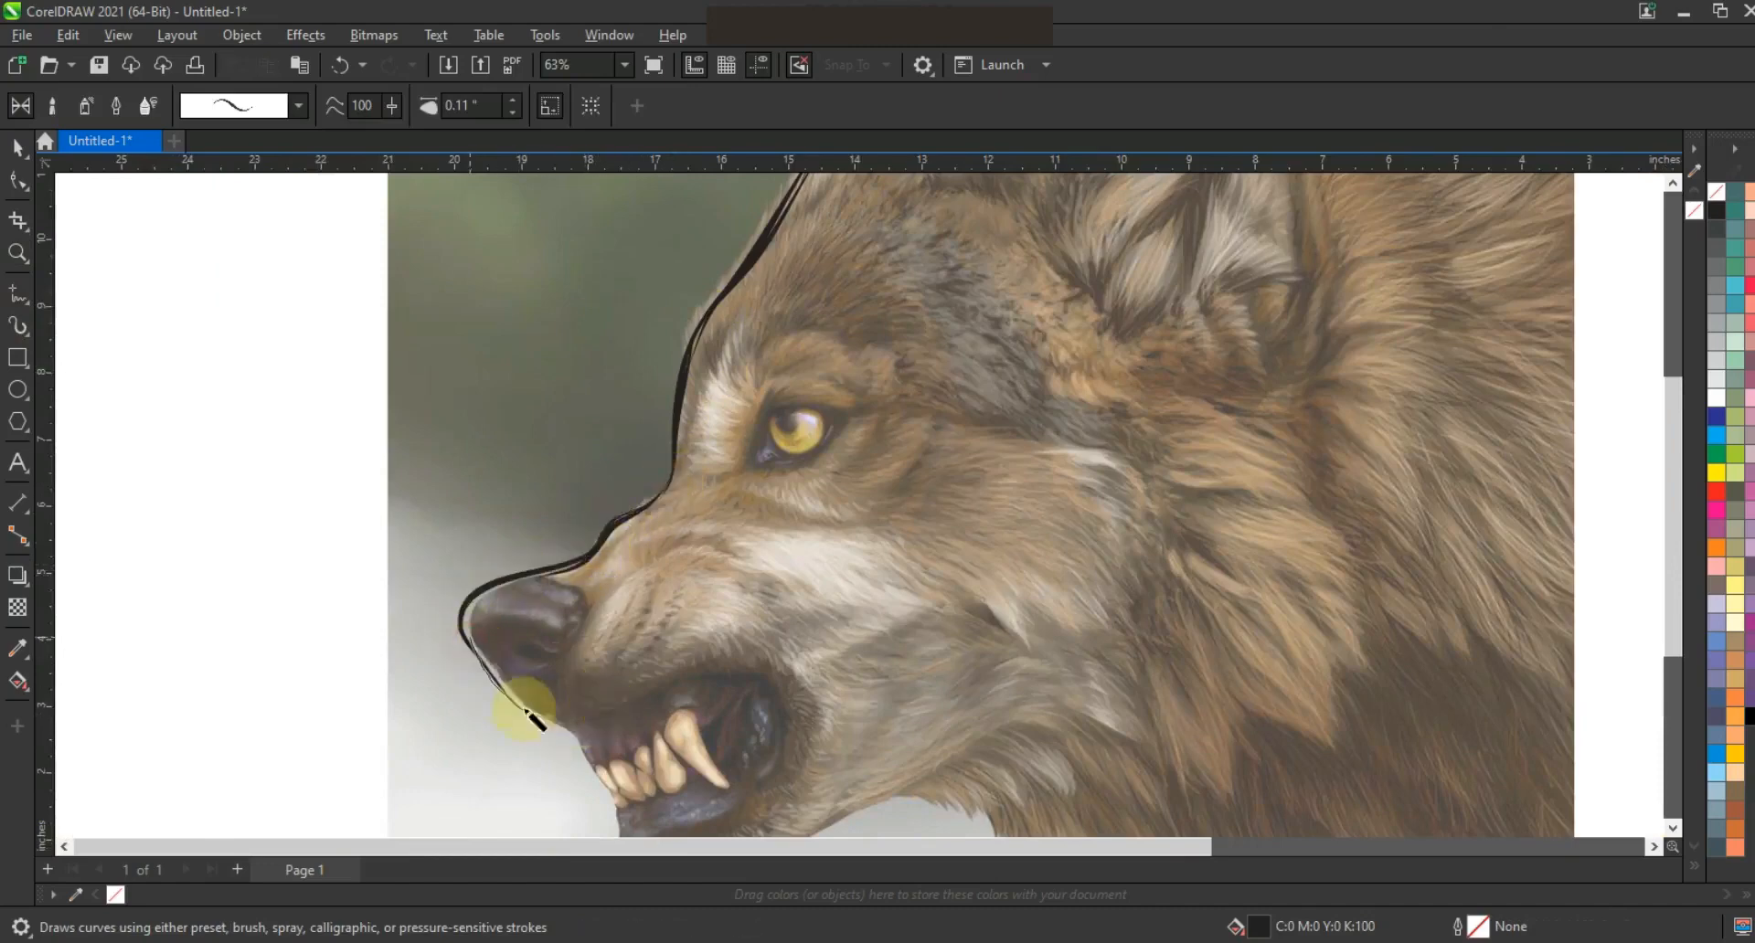
# Trace the outline from under the nose along the front lip, around the chin and along the lower jaw to the throat.
pyautogui.scroll(-1, 793, 486)
pyautogui.click(14, 259)
pyautogui.moveTo(583, 482); pyautogui.dragTo(1169, 739)
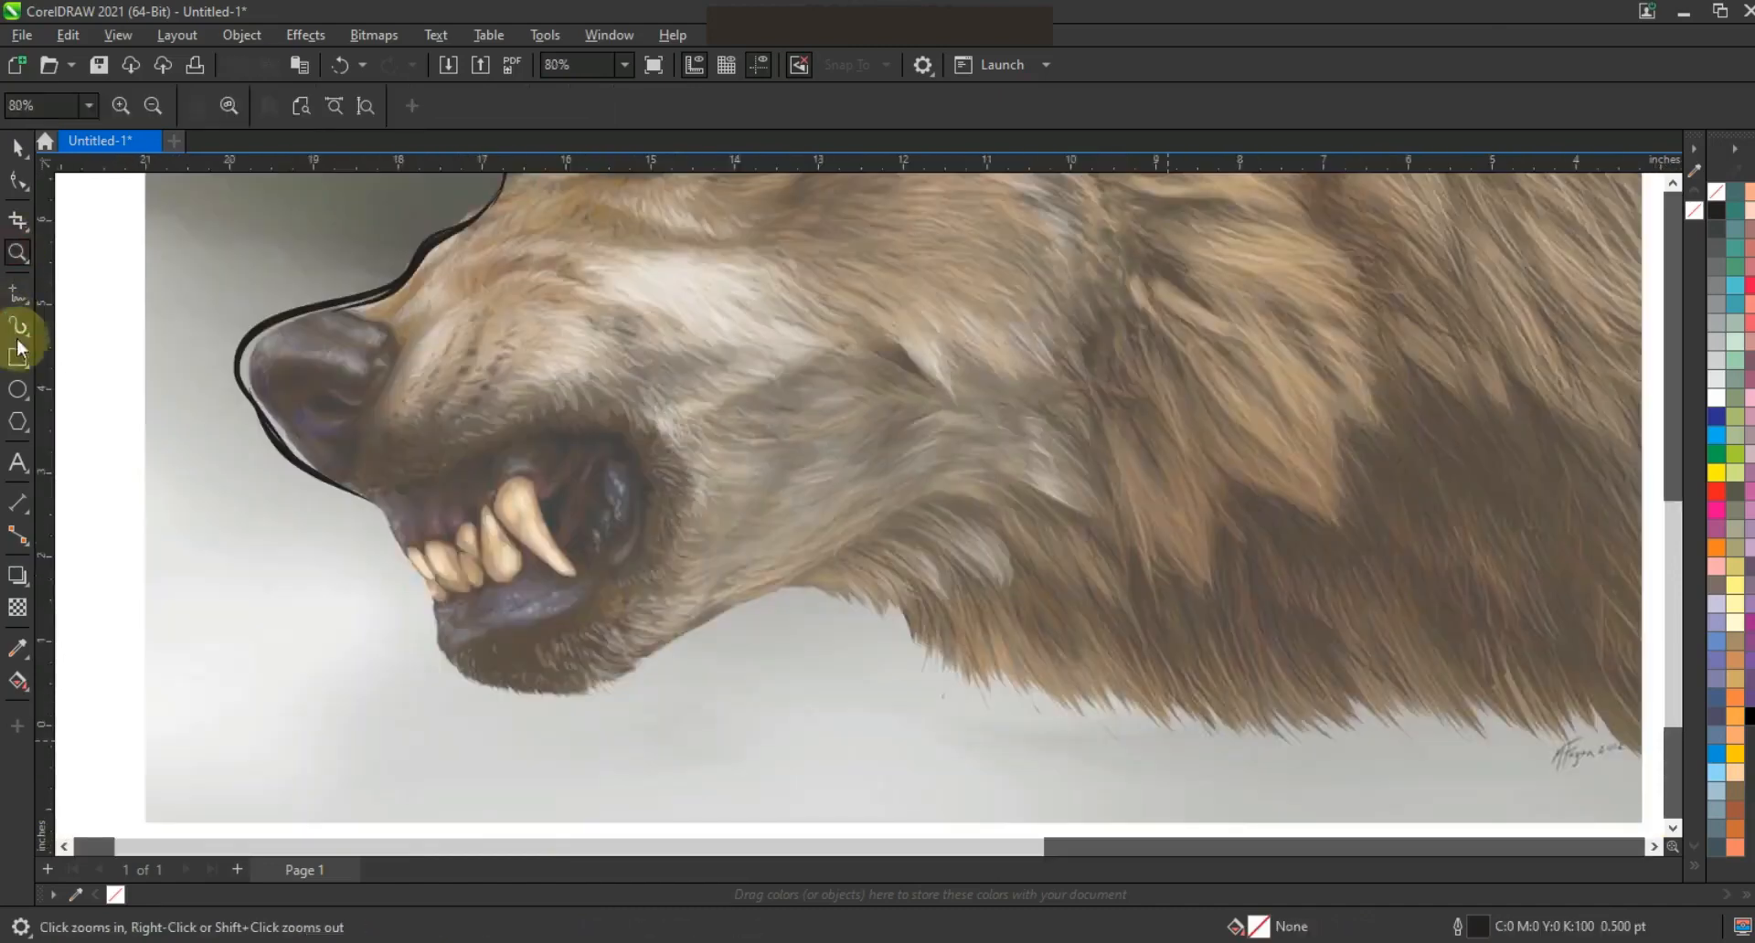
pyautogui.click(18, 333)
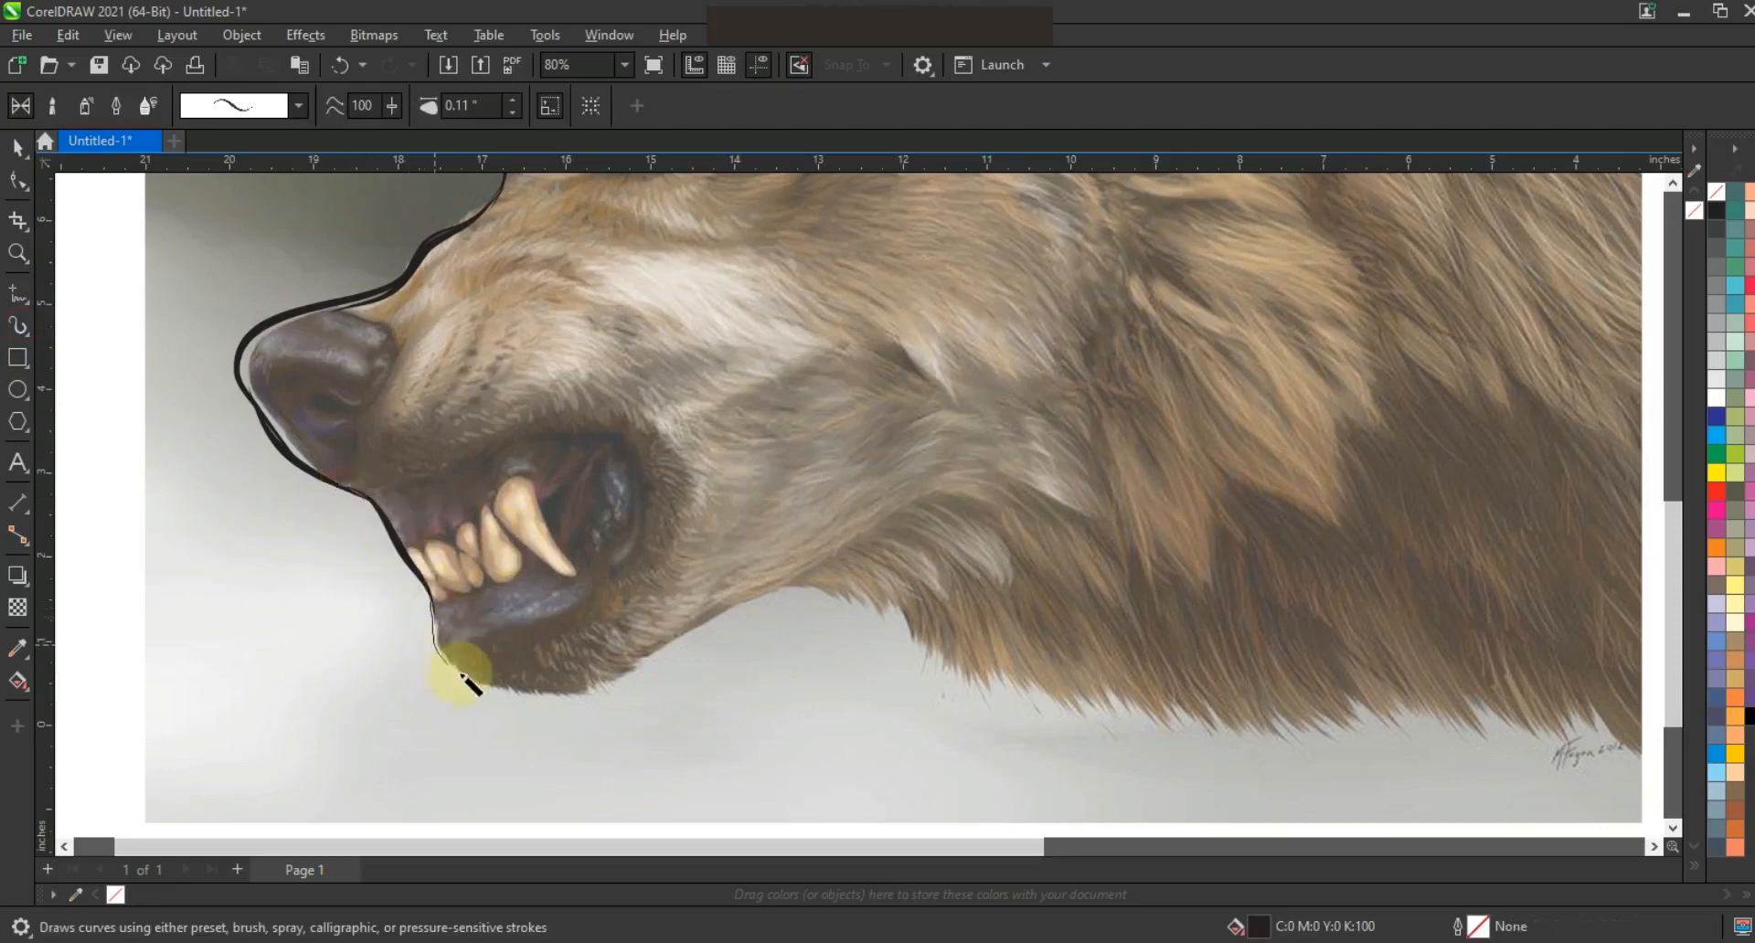
pyautogui.moveTo(692, 665); pyautogui.dragTo(692, 665)
pyautogui.moveTo(564, 650)
pyautogui.mouseDown()
pyautogui.moveTo(660, 669)
pyautogui.moveTo(852, 574)
pyautogui.moveTo(889, 620)
pyautogui.mouseUp()
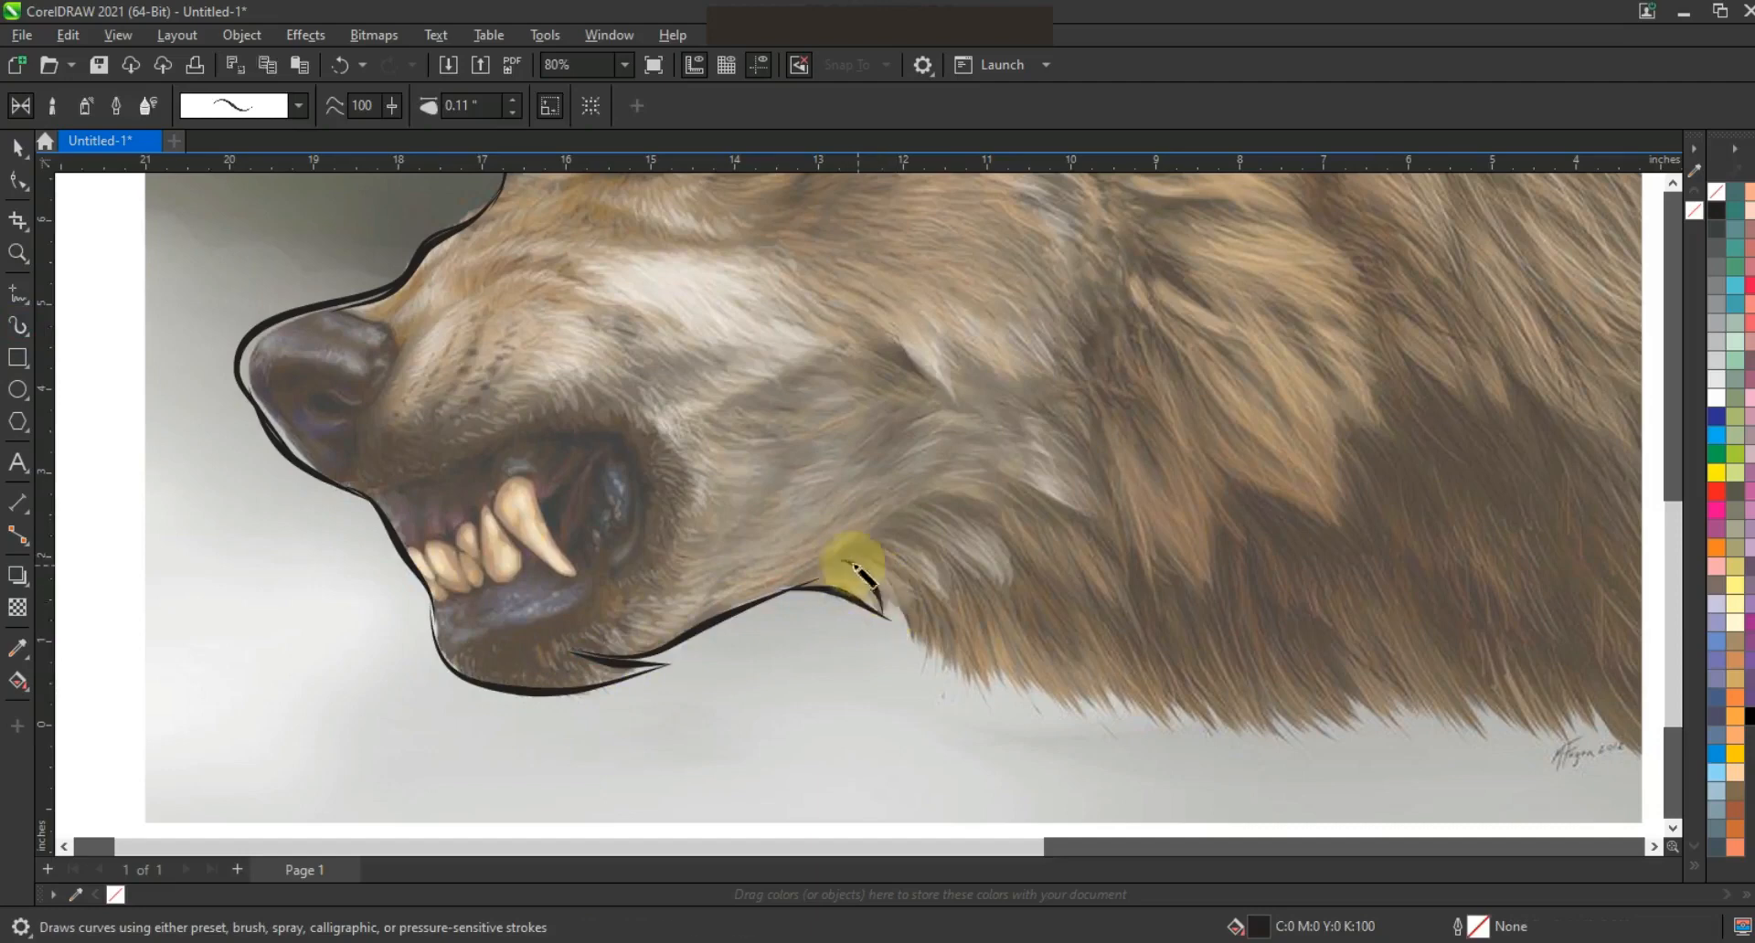
# Draw pointed fur strokes along the underside of the neck from the throat to the photo's edge.
pyautogui.moveTo(852, 565)
pyautogui.mouseDown()
pyautogui.moveTo(922, 644)
pyautogui.moveTo(896, 549)
pyautogui.moveTo(998, 678)
pyautogui.moveTo(970, 549)
pyautogui.moveTo(1075, 702)
pyautogui.moveTo(1069, 686)
pyautogui.mouseUp()
pyautogui.moveTo(1086, 576)
pyautogui.mouseDown()
pyautogui.moveTo(1101, 650)
pyautogui.moveTo(1086, 704)
pyautogui.mouseUp()
pyautogui.moveTo(1088, 578)
pyautogui.mouseDown()
pyautogui.moveTo(1121, 650)
pyautogui.moveTo(1181, 708)
pyautogui.mouseUp()
pyautogui.moveTo(1154, 603)
pyautogui.mouseDown()
pyautogui.moveTo(1189, 674)
pyautogui.moveTo(1265, 715)
pyautogui.mouseUp()
pyautogui.moveTo(1097, 666); pyautogui.dragTo(1262, 720)
pyautogui.moveTo(1282, 616); pyautogui.dragTo(1398, 703)
pyautogui.moveTo(1215, 682); pyautogui.dragTo(1394, 704)
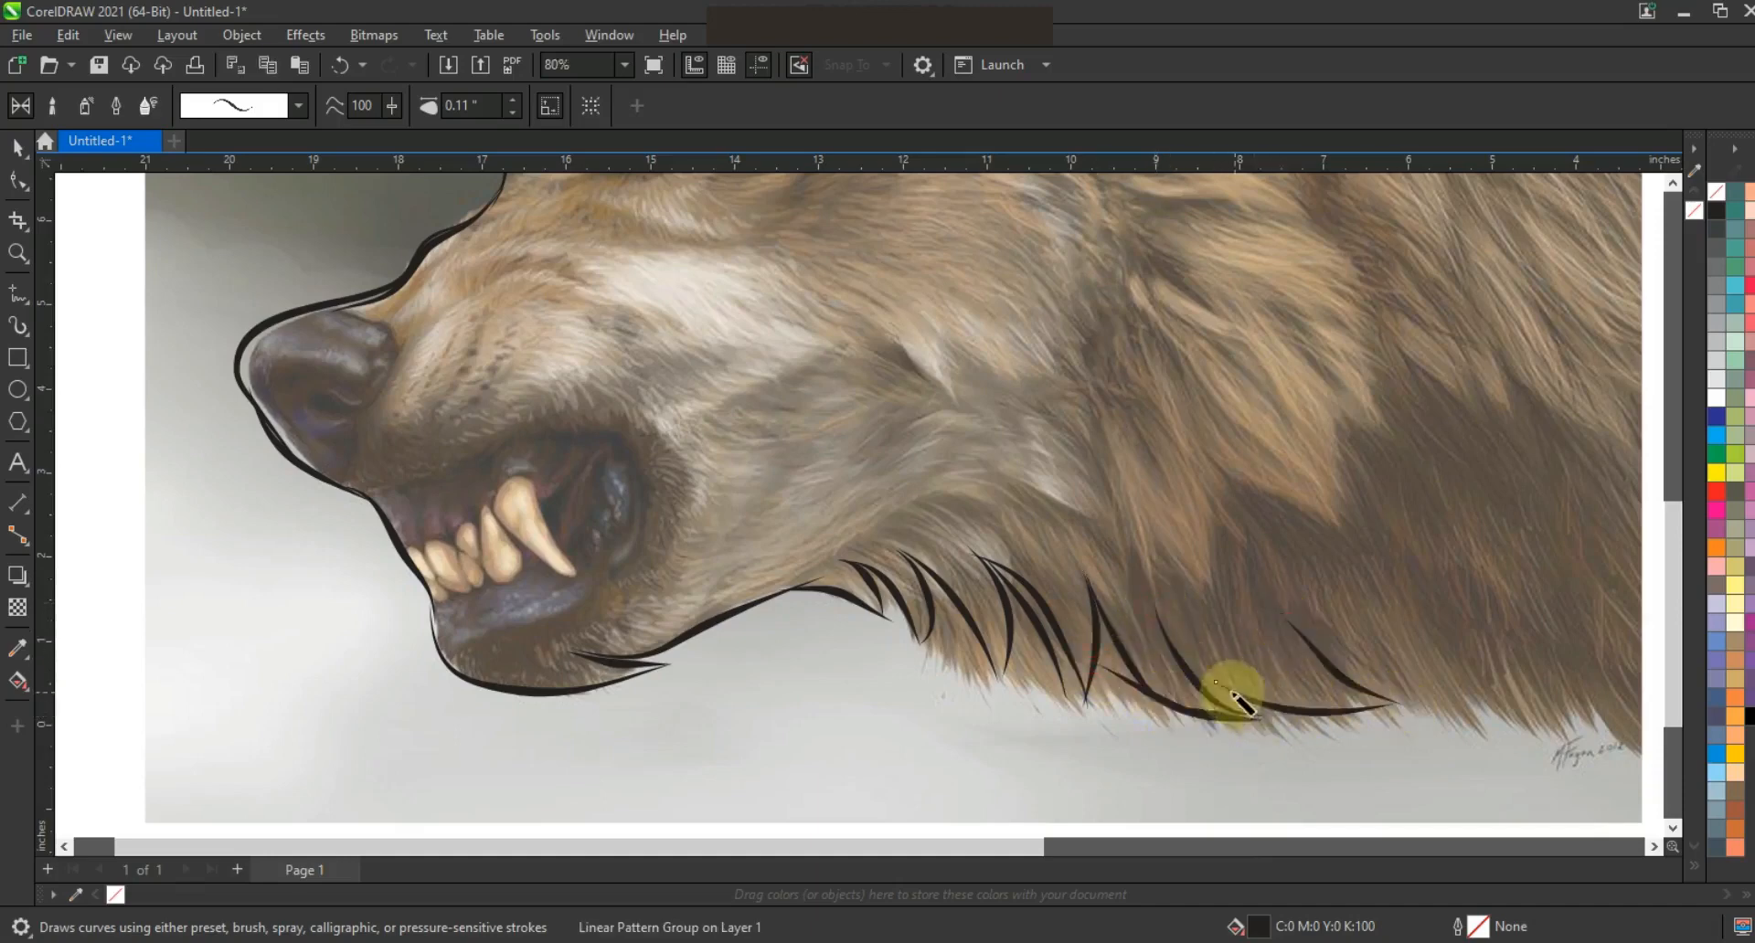
pyautogui.scroll(-1, 870, 525)
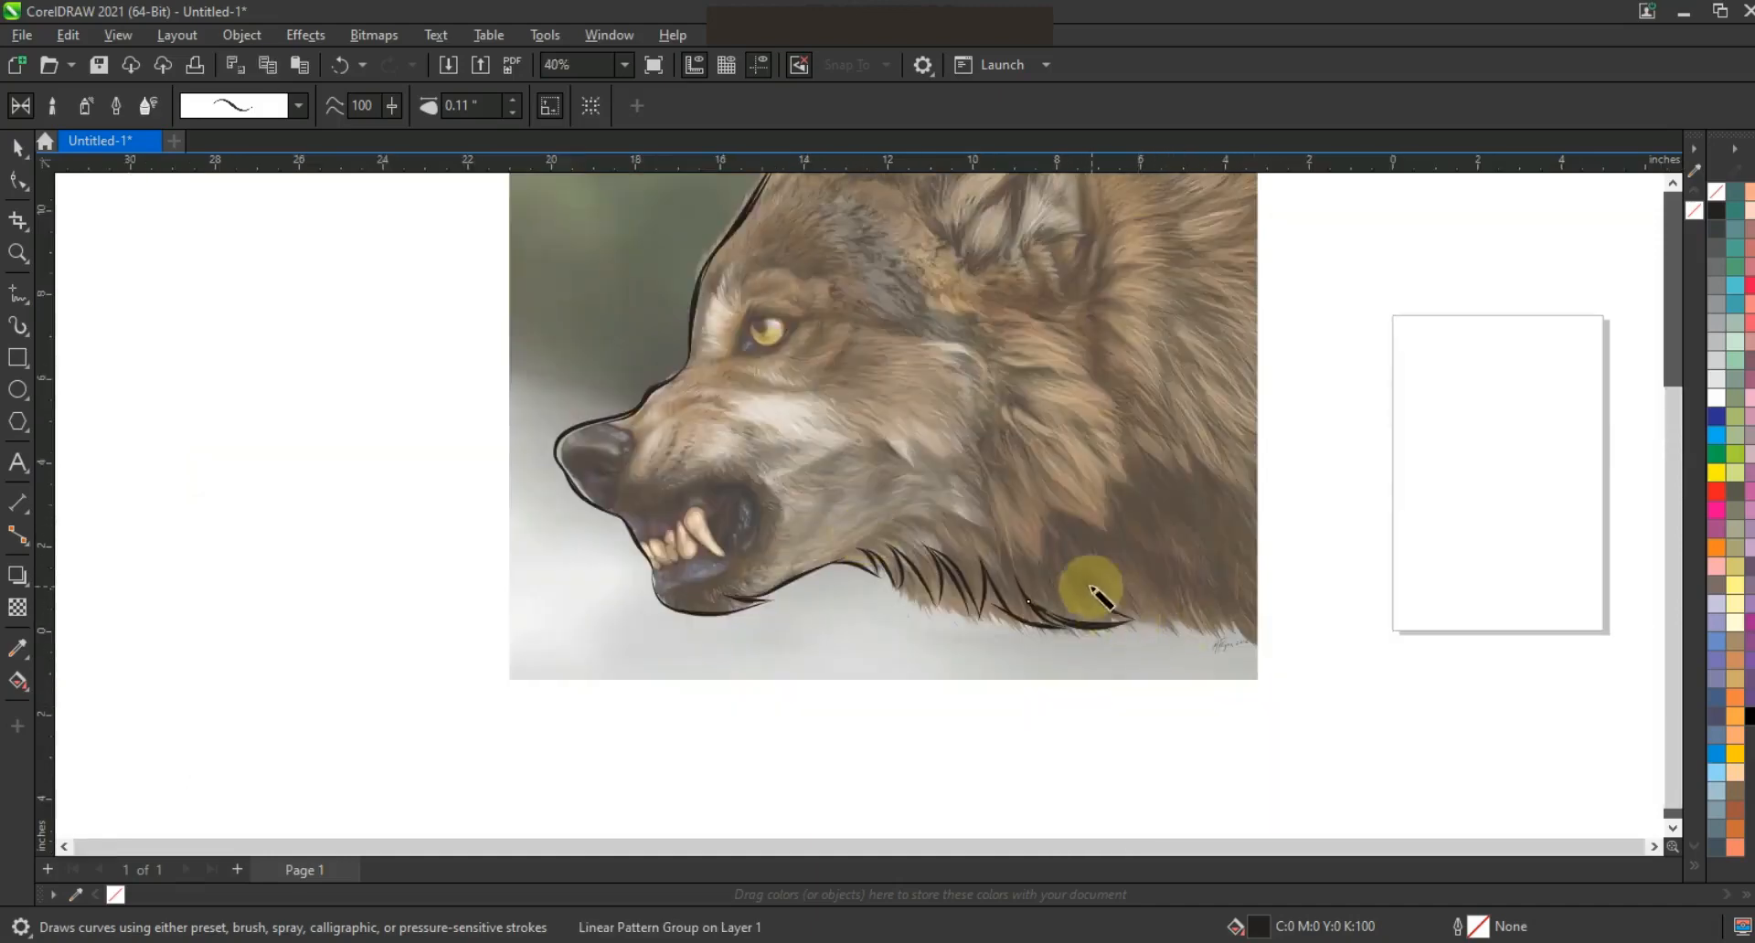
pyautogui.moveTo(1183, 572); pyautogui.dragTo(1254, 639)
# Delete the reference photo to check the traced outline, and undo the deletion.
pyautogui.scroll(-1, 1137, 640)
pyautogui.click(17, 147)
pyautogui.click(1082, 458)
pyautogui.hotkey('shift', 'F2')
pyautogui.press('Delete')
pyautogui.hotkey('ctrl', 'z')
pyautogui.click(488, 420)
# Trace the back edge of the nose, the upper lip and the line running along the muzzle to the cheek.
pyautogui.click(17, 255)
pyautogui.moveTo(502, 291); pyautogui.dragTo(1223, 486)
pyautogui.rightClick(948, 466)
pyautogui.moveTo(1360, 715); pyautogui.dragTo(1321, 749)
pyautogui.rightClick(403, 371)
pyautogui.moveTo(498, 320)
pyautogui.mouseDown()
pyautogui.moveTo(1109, 705)
pyautogui.moveTo(1239, 732)
pyautogui.mouseUp()
pyautogui.click(15, 324)
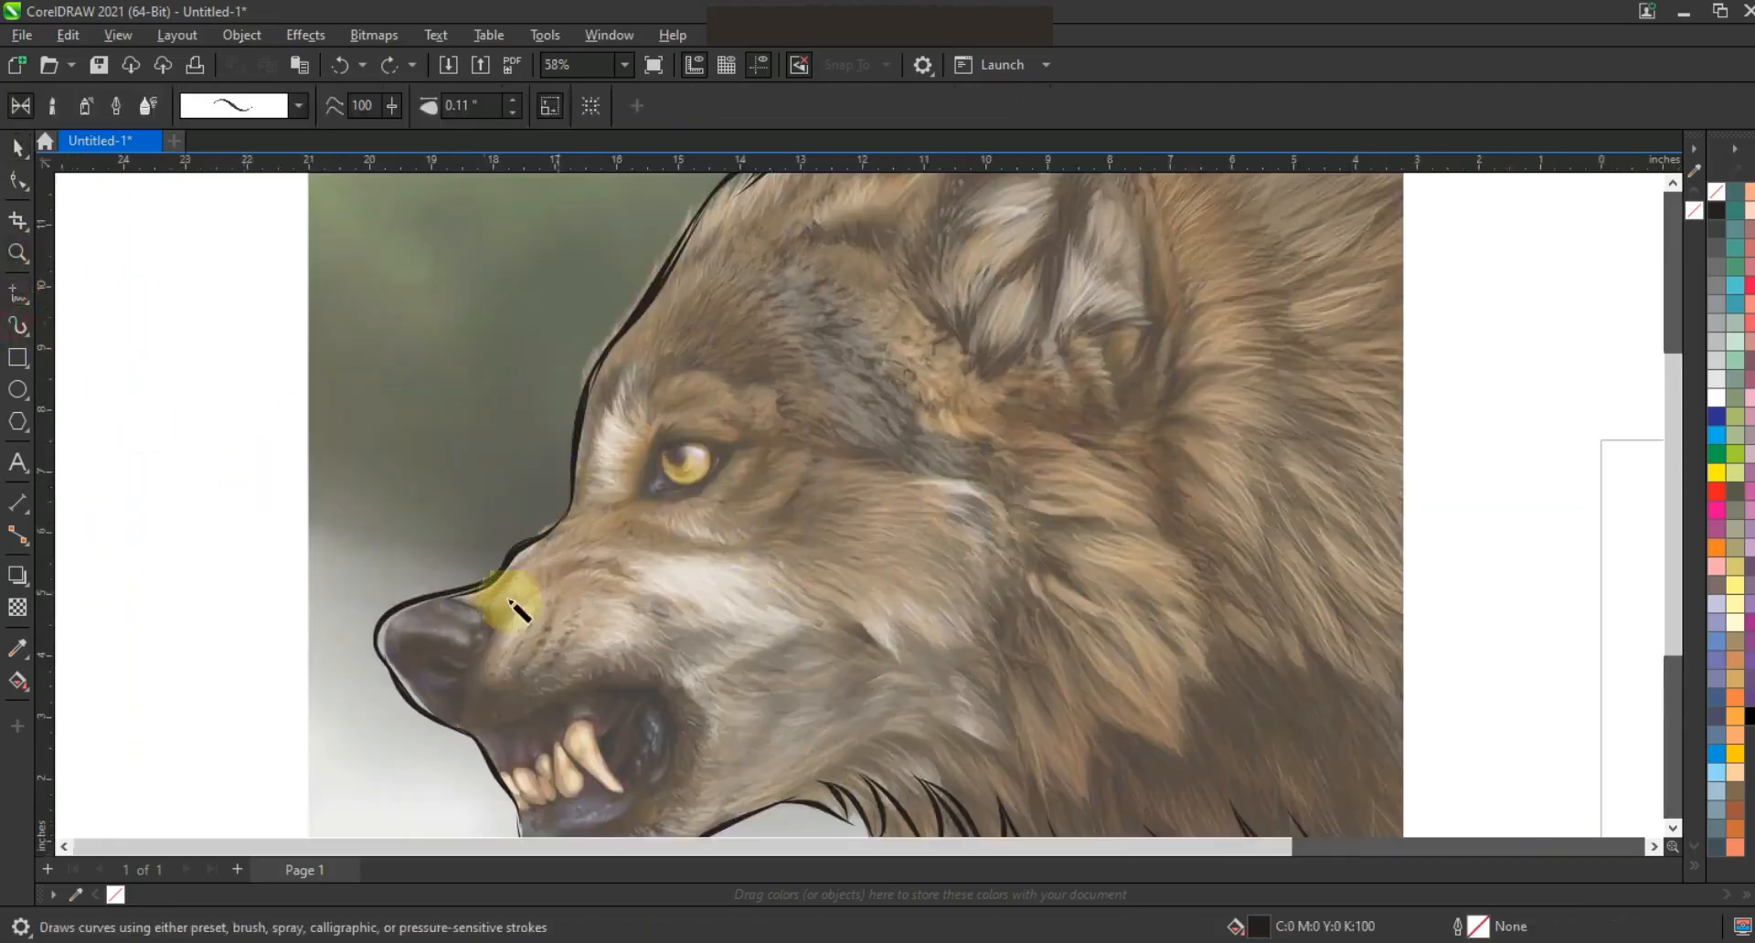
pyautogui.moveTo(491, 640)
pyautogui.mouseDown()
pyautogui.moveTo(469, 725)
pyautogui.moveTo(464, 705)
pyautogui.moveTo(498, 726)
pyautogui.moveTo(579, 681)
pyautogui.moveTo(695, 681)
pyautogui.mouseUp()
pyautogui.moveTo(469, 598); pyautogui.dragTo(530, 563)
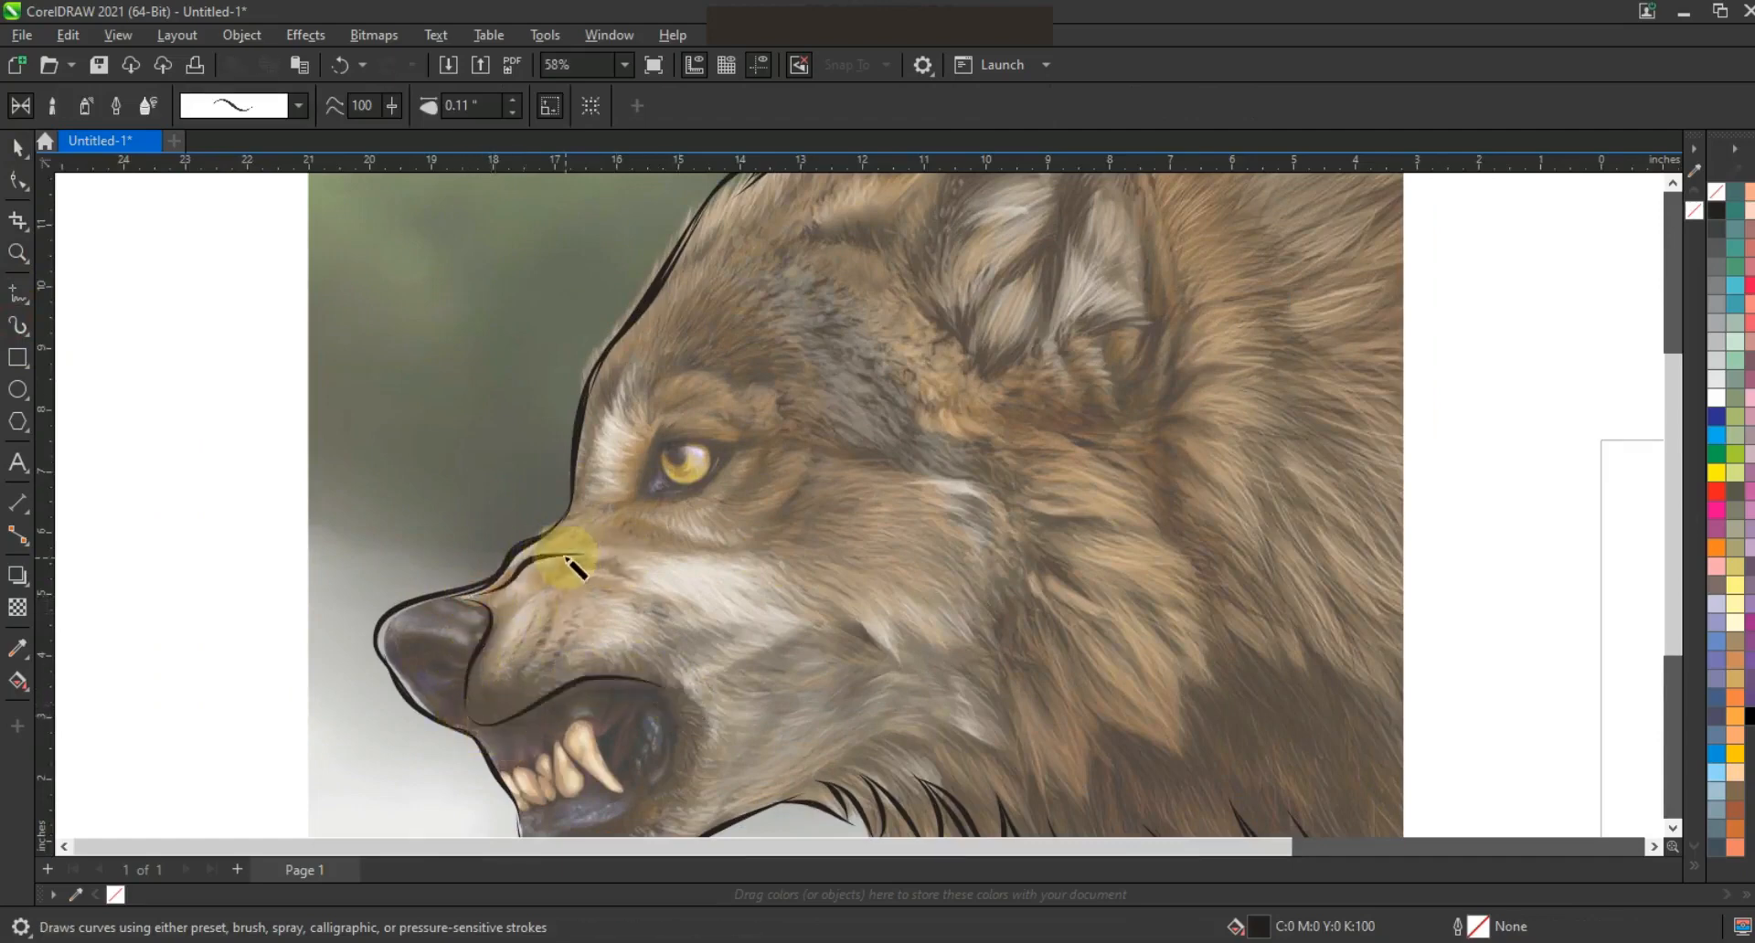
pyautogui.moveTo(843, 563)
pyautogui.mouseDown()
pyautogui.moveTo(835, 576)
pyautogui.moveTo(909, 622)
pyautogui.mouseUp()
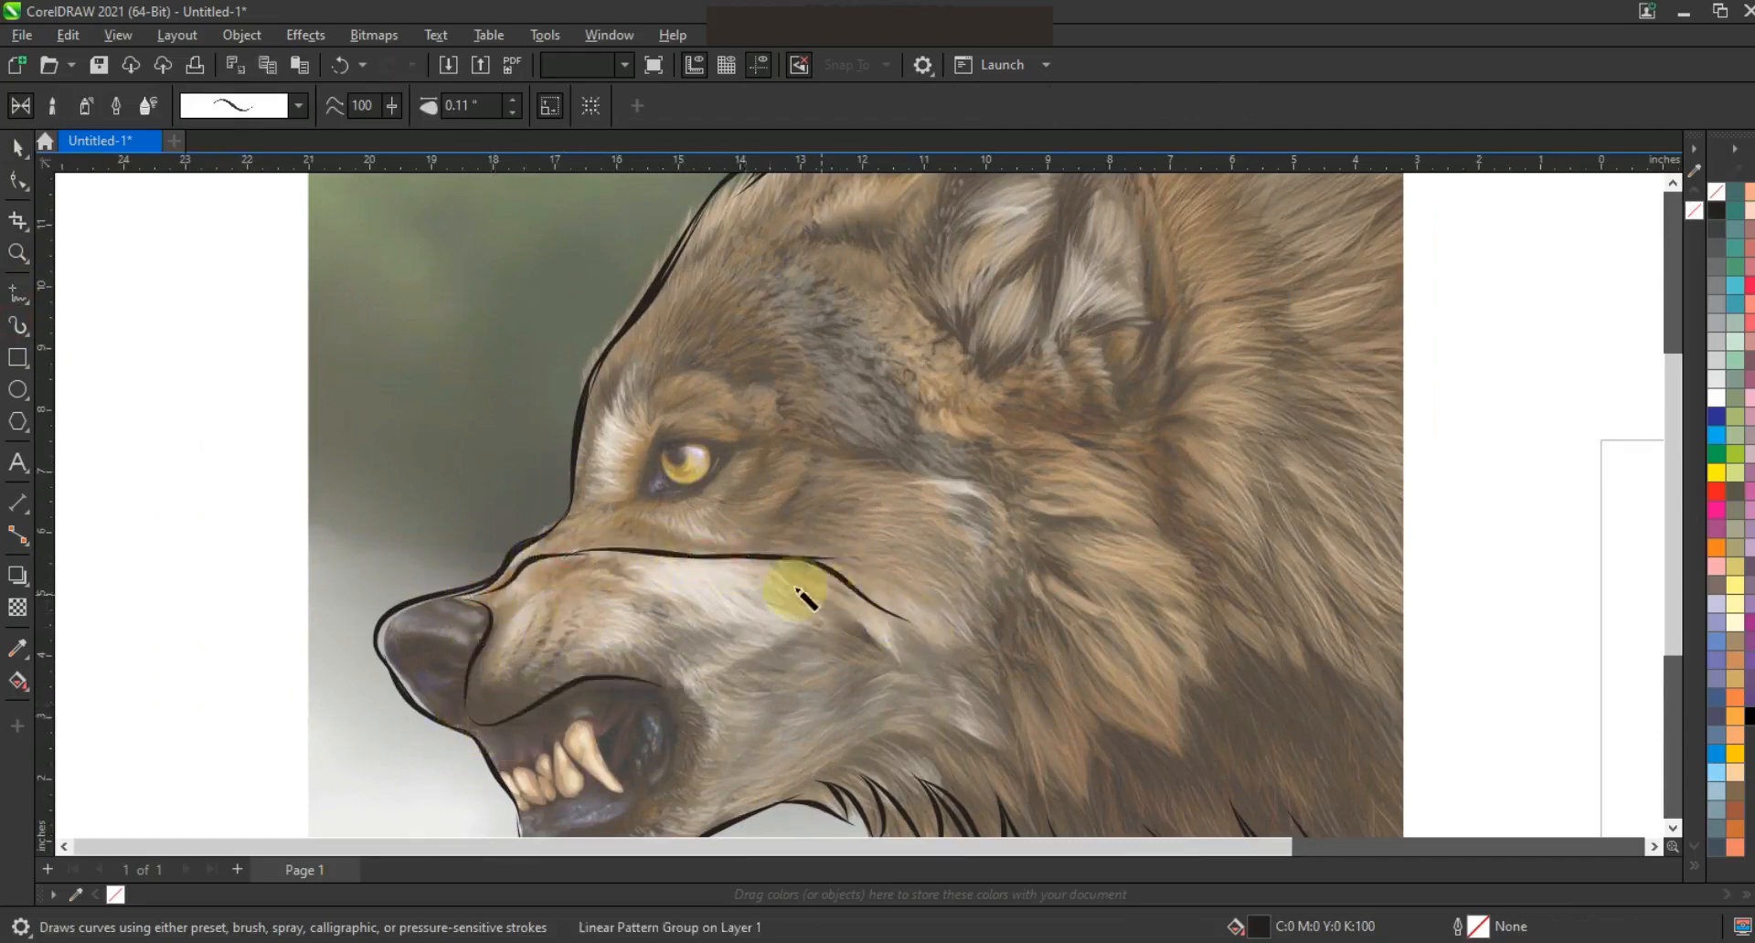
# Draw the cheek fur strokes behind the muzzle and the back contour of the mouth, undoing a misplaced stroke near the nose.
pyautogui.moveTo(828, 645)
pyautogui.mouseDown()
pyautogui.moveTo(958, 718)
pyautogui.moveTo(867, 728)
pyautogui.moveTo(952, 752)
pyautogui.mouseUp()
pyautogui.moveTo(950, 751); pyautogui.dragTo(861, 745)
pyautogui.moveTo(861, 745)
pyautogui.mouseDown()
pyautogui.moveTo(917, 768)
pyautogui.moveTo(744, 804)
pyautogui.mouseUp()
pyautogui.moveTo(502, 633); pyautogui.dragTo(503, 639)
pyautogui.hotkey('ctrl', 'z')
pyautogui.moveTo(656, 683); pyautogui.dragTo(676, 786)
# Add short fur strokes beside the nose and trace the inner contour of the open mouth.
pyautogui.scroll(-1, 798, 452)
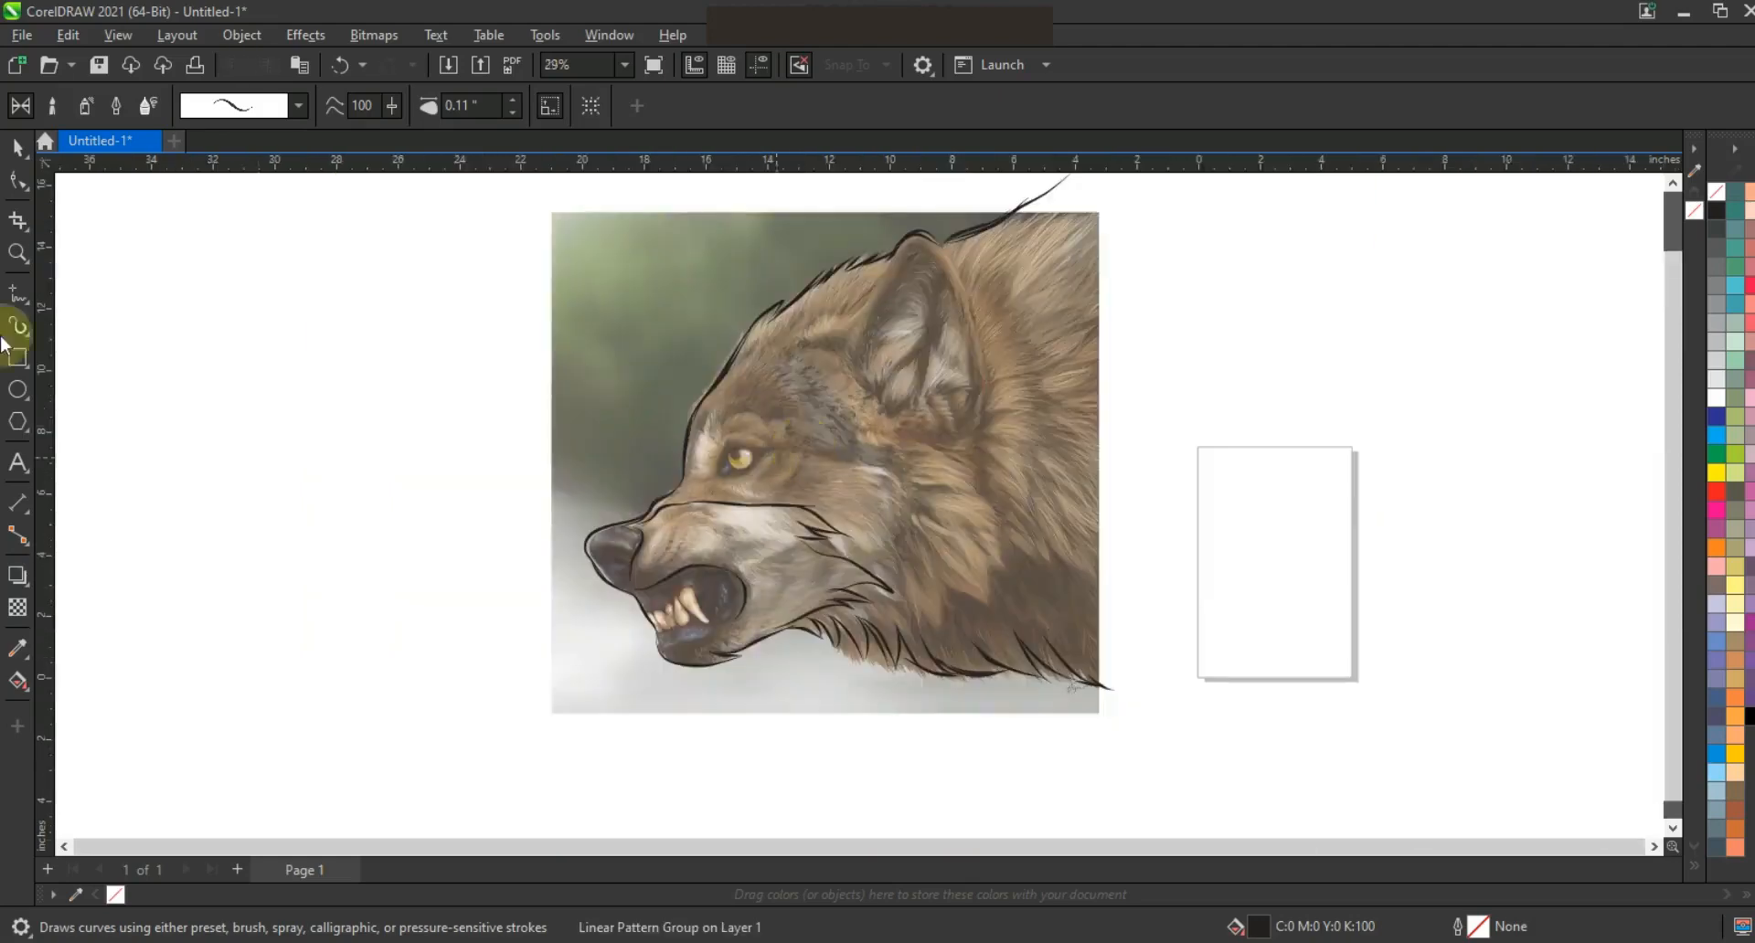
pyautogui.click(18, 251)
pyautogui.moveTo(369, 404); pyautogui.dragTo(1206, 732)
pyautogui.click(18, 326)
pyautogui.moveTo(762, 600)
pyautogui.mouseDown()
pyautogui.moveTo(697, 658)
pyautogui.moveTo(776, 654)
pyautogui.moveTo(859, 611)
pyautogui.mouseUp()
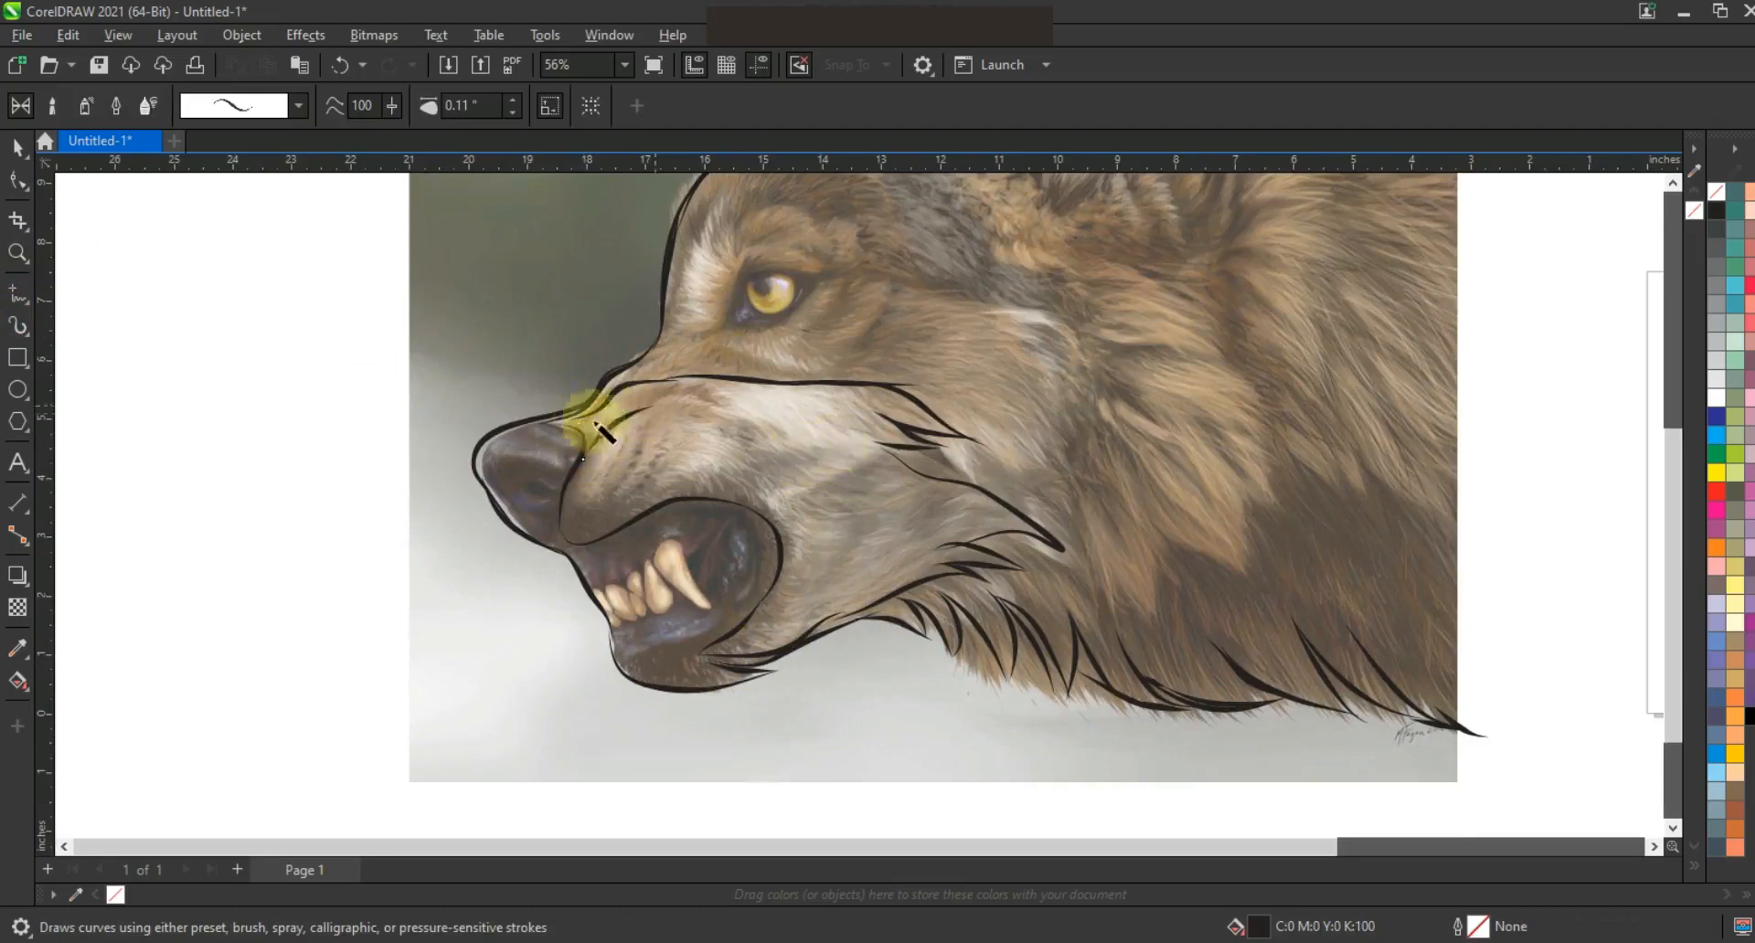
pyautogui.moveTo(651, 530)
pyautogui.mouseDown()
pyautogui.moveTo(732, 514)
pyautogui.moveTo(754, 542)
pyautogui.moveTo(756, 581)
pyautogui.moveTo(720, 644)
pyautogui.mouseUp()
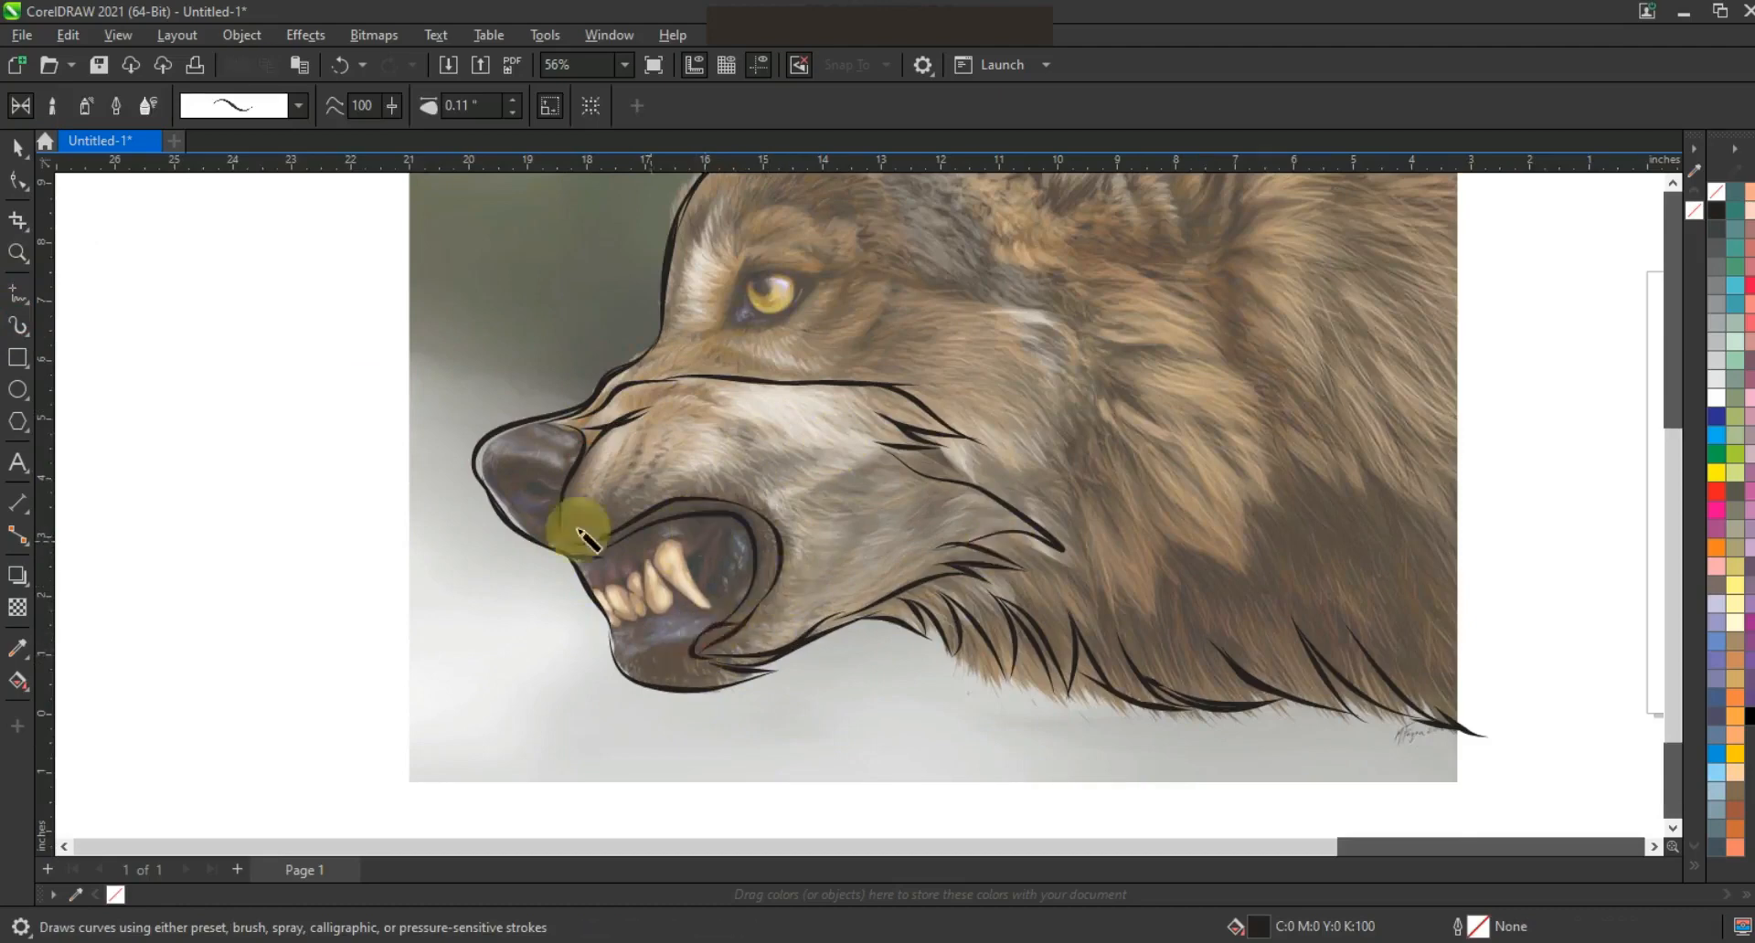
# Trace the fur line in front of the eye and the brow contour above it.
pyautogui.scroll(-2, 657, 475)
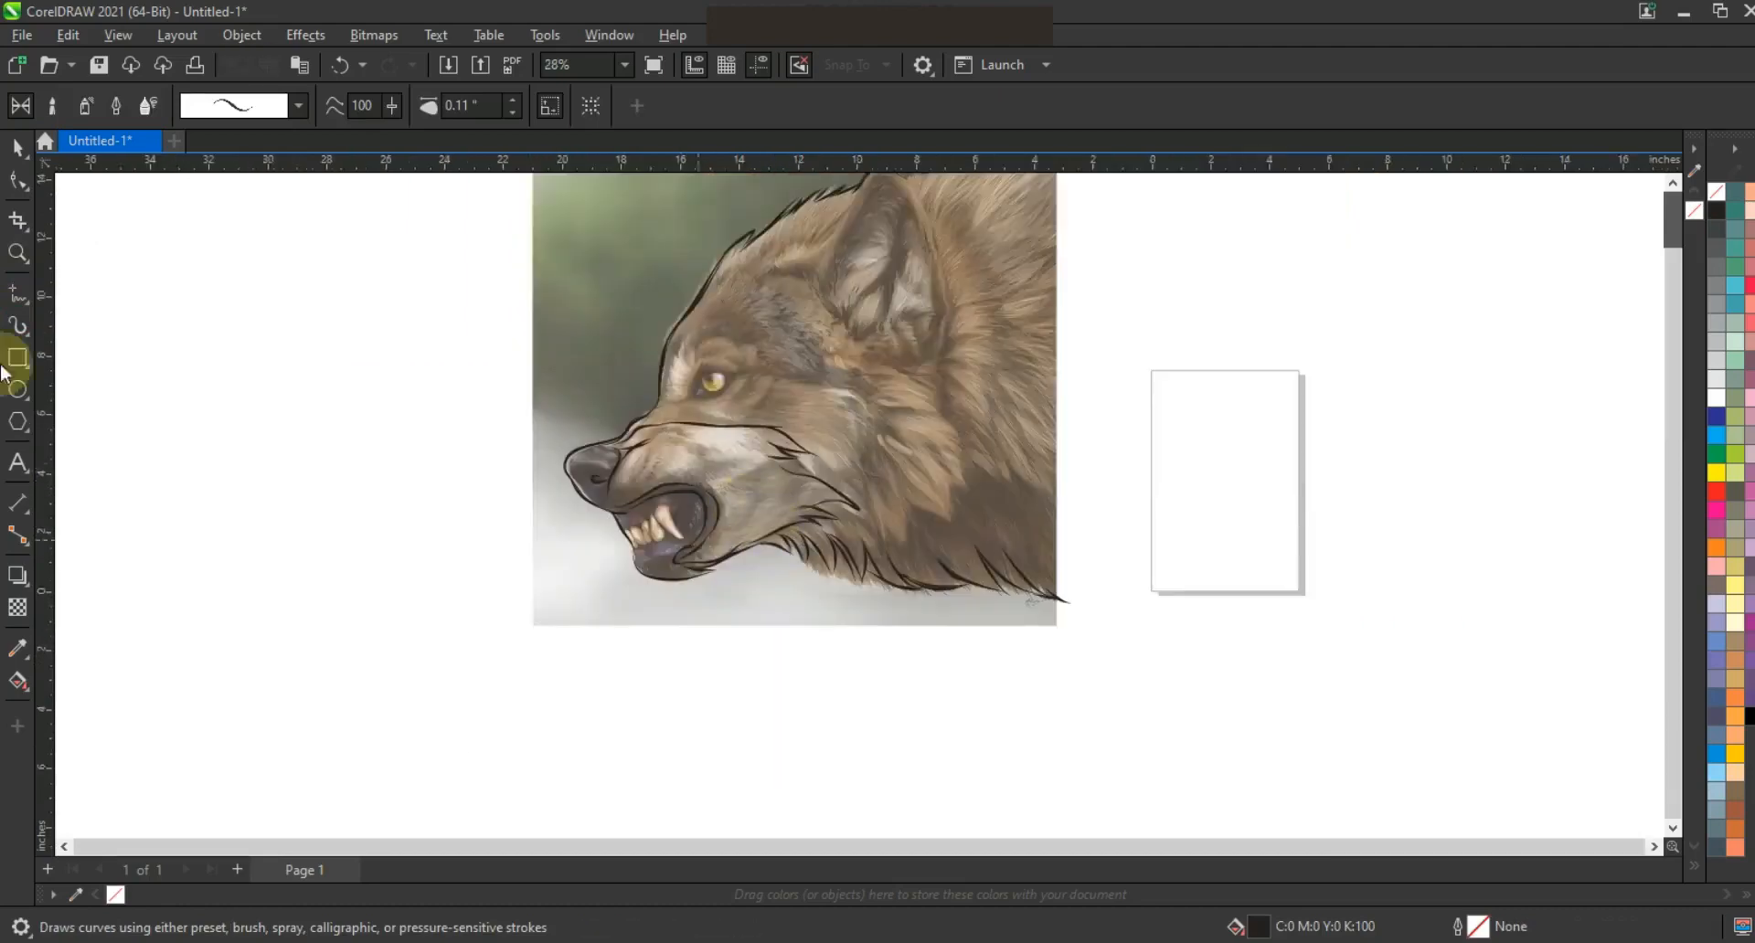
pyautogui.press('z')
pyautogui.moveTo(1117, 551); pyautogui.dragTo(1117, 552)
pyautogui.press('i')
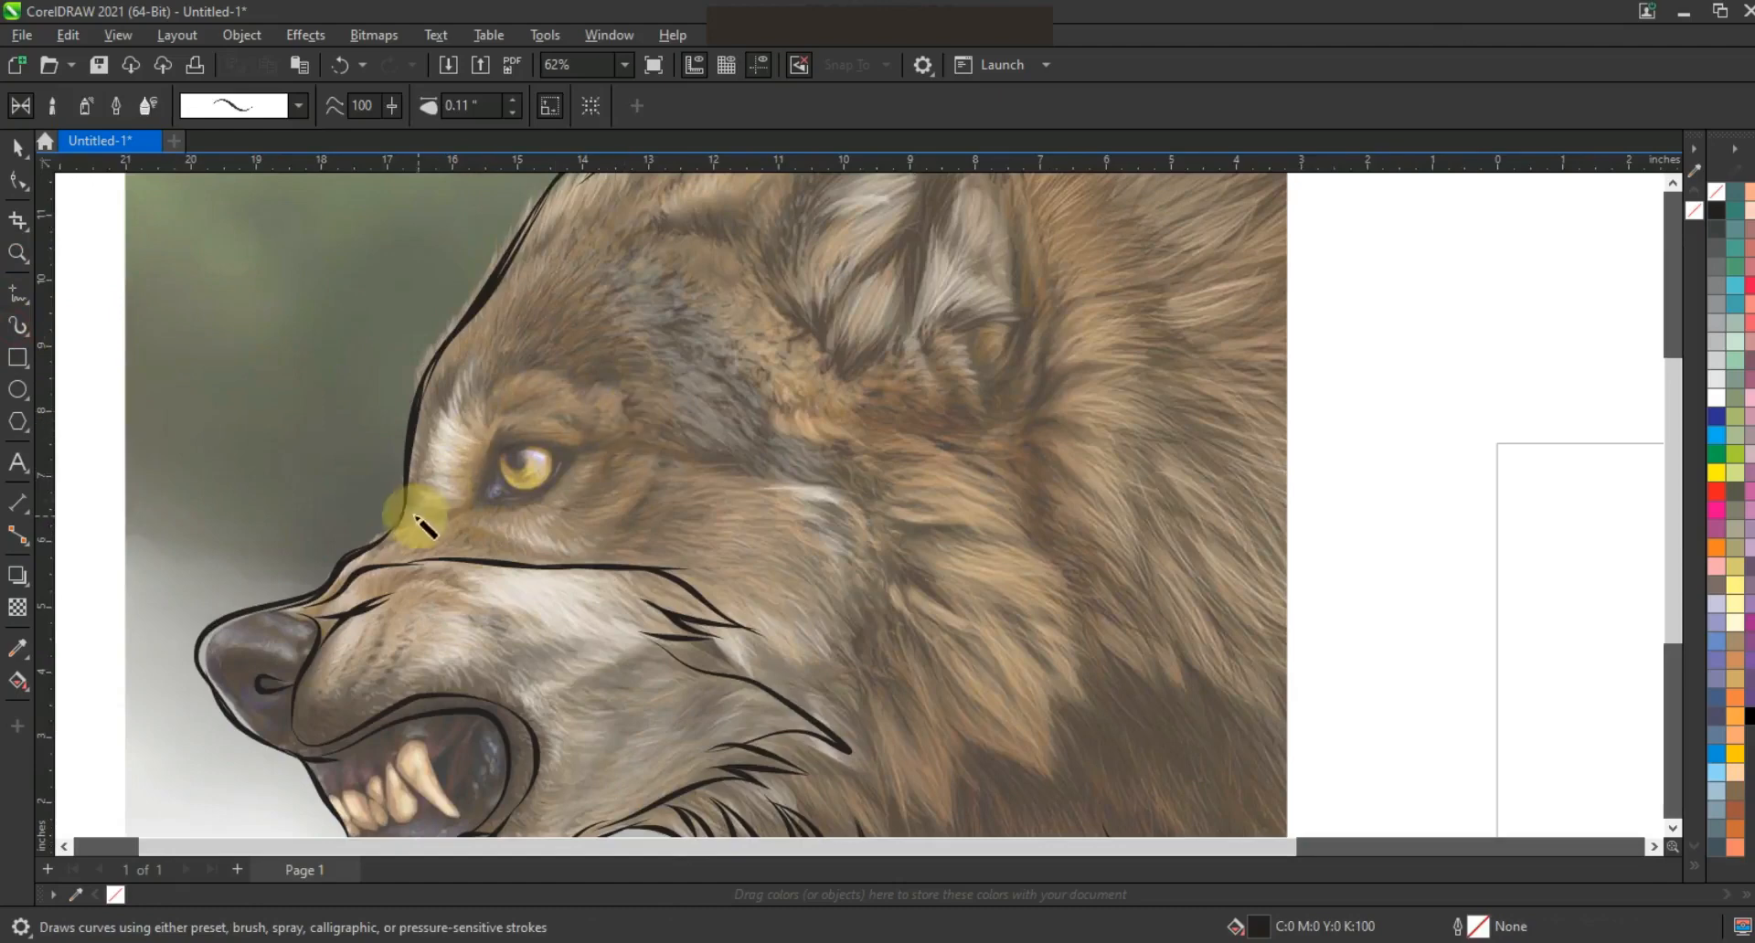
pyautogui.moveTo(402, 529)
pyautogui.mouseDown()
pyautogui.moveTo(486, 357)
pyautogui.moveTo(487, 407)
pyautogui.moveTo(599, 398)
pyautogui.mouseUp()
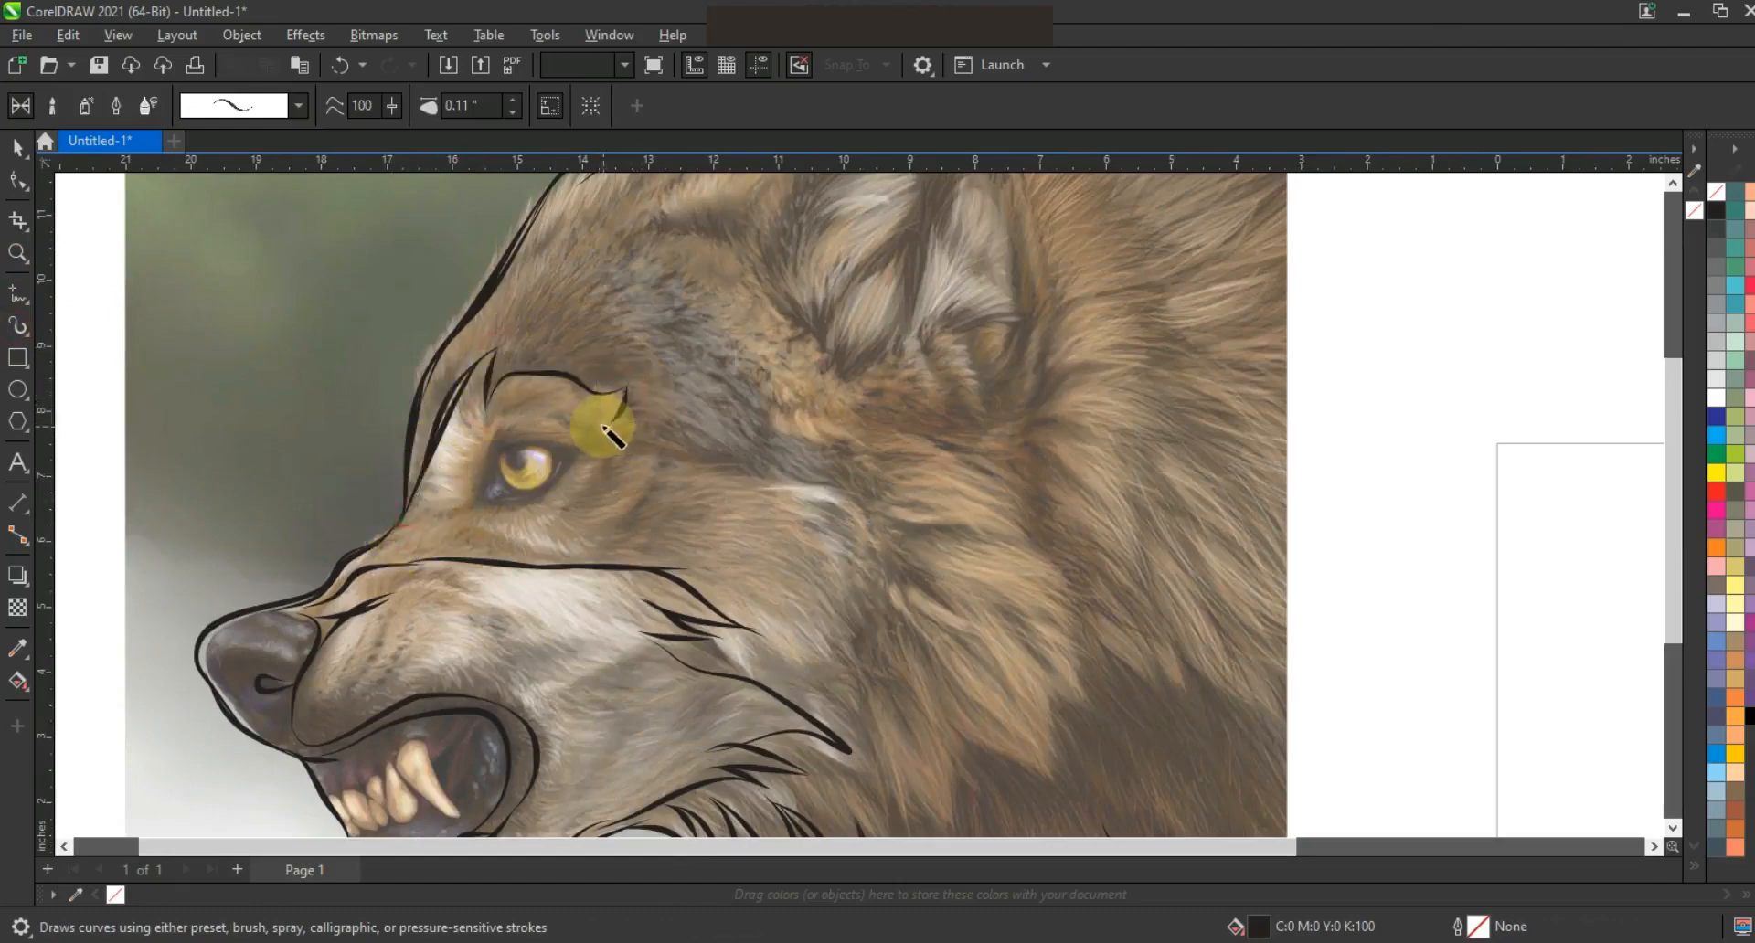
# Draw the cheek fur line behind the eye and a second contour above the muzzle line.
pyautogui.moveTo(772, 518); pyautogui.dragTo(868, 615)
pyautogui.moveTo(867, 613)
pyautogui.mouseDown()
pyautogui.moveTo(797, 581)
pyautogui.moveTo(874, 734)
pyautogui.moveTo(762, 651)
pyautogui.moveTo(794, 655)
pyautogui.mouseUp()
pyautogui.moveTo(794, 654); pyautogui.dragTo(733, 588)
pyautogui.moveTo(647, 558); pyautogui.dragTo(395, 546)
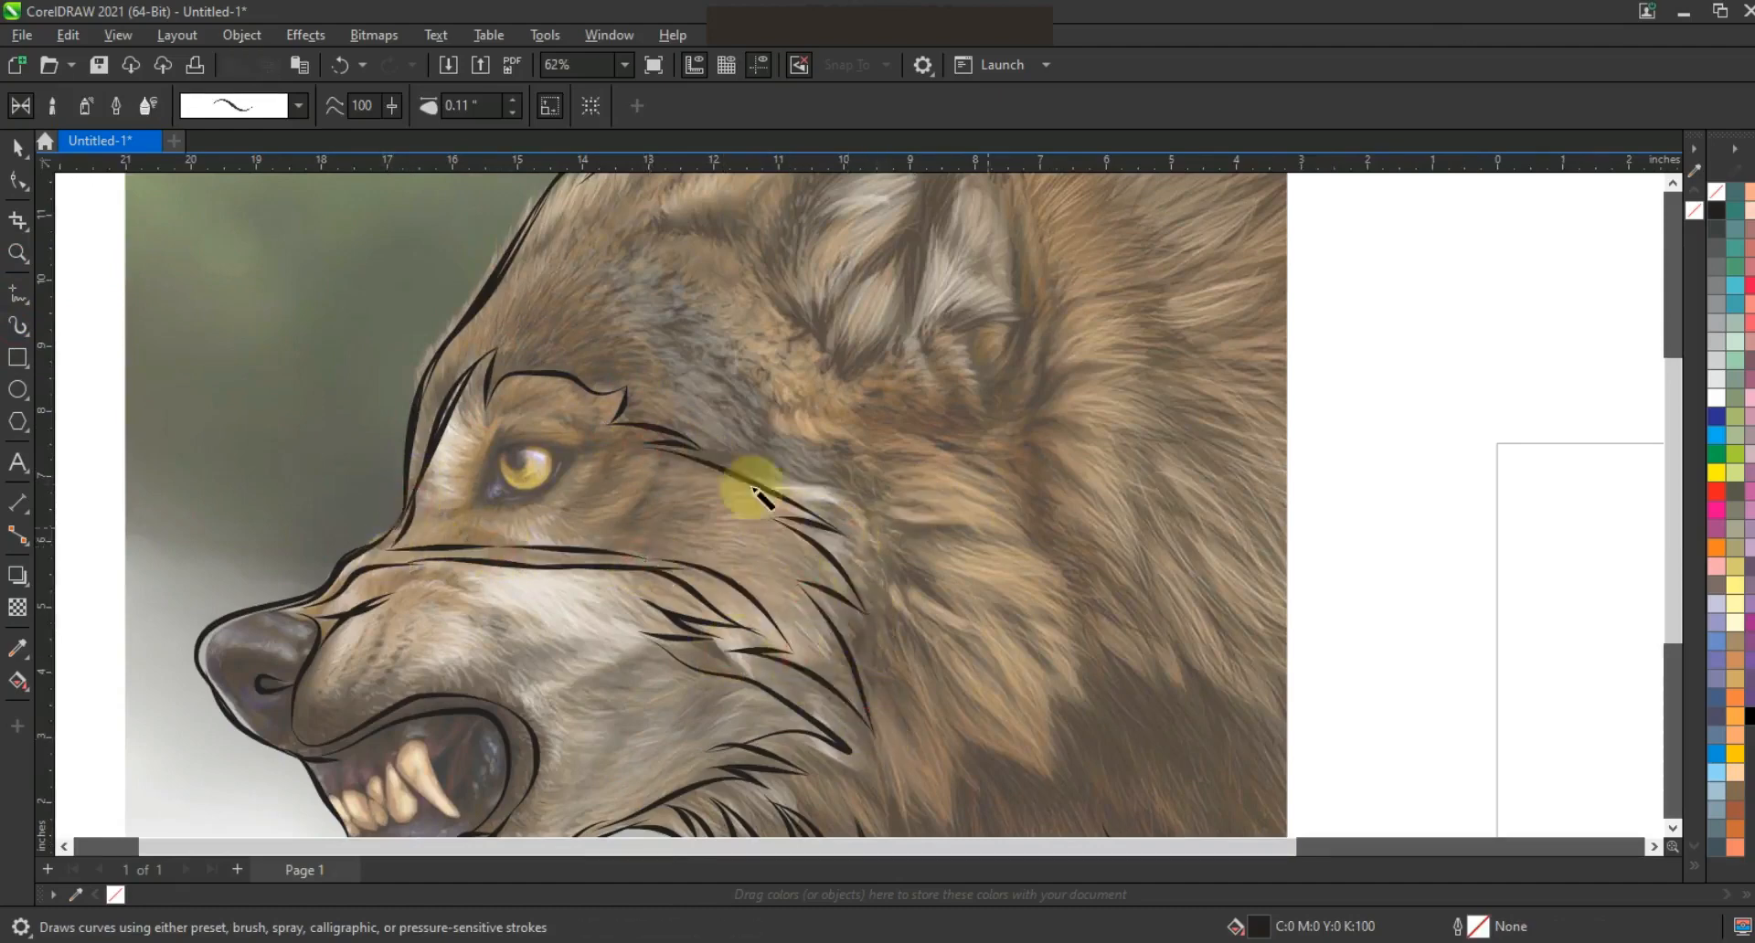
# Draw the outer cheek ruff from the ear base down to the neck and add fur strokes along the forehead.
pyautogui.scroll(-1, 783, 458)
pyautogui.moveTo(718, 348)
pyautogui.mouseDown()
pyautogui.moveTo(860, 416)
pyautogui.moveTo(938, 535)
pyautogui.moveTo(885, 503)
pyautogui.moveTo(949, 582)
pyautogui.mouseUp()
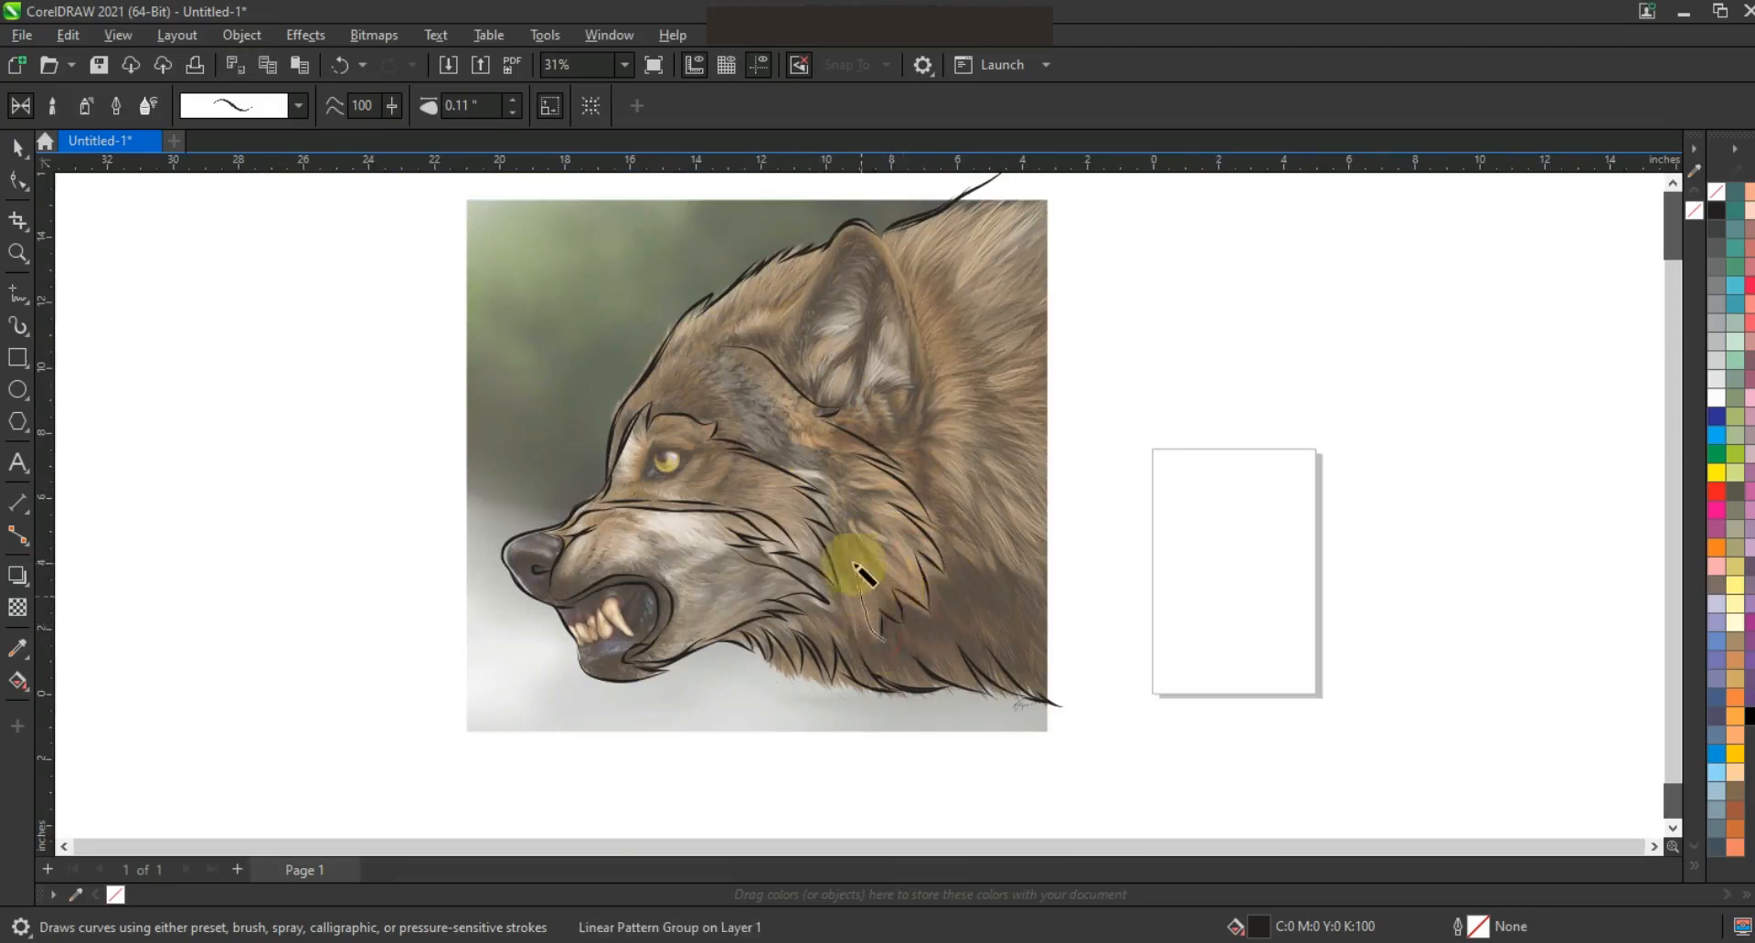
pyautogui.moveTo(724, 347)
pyautogui.mouseDown()
pyautogui.moveTo(826, 248)
pyautogui.moveTo(709, 317)
pyautogui.mouseUp()
pyautogui.moveTo(804, 260)
pyautogui.mouseDown()
pyautogui.moveTo(713, 315)
pyautogui.moveTo(661, 376)
pyautogui.mouseUp()
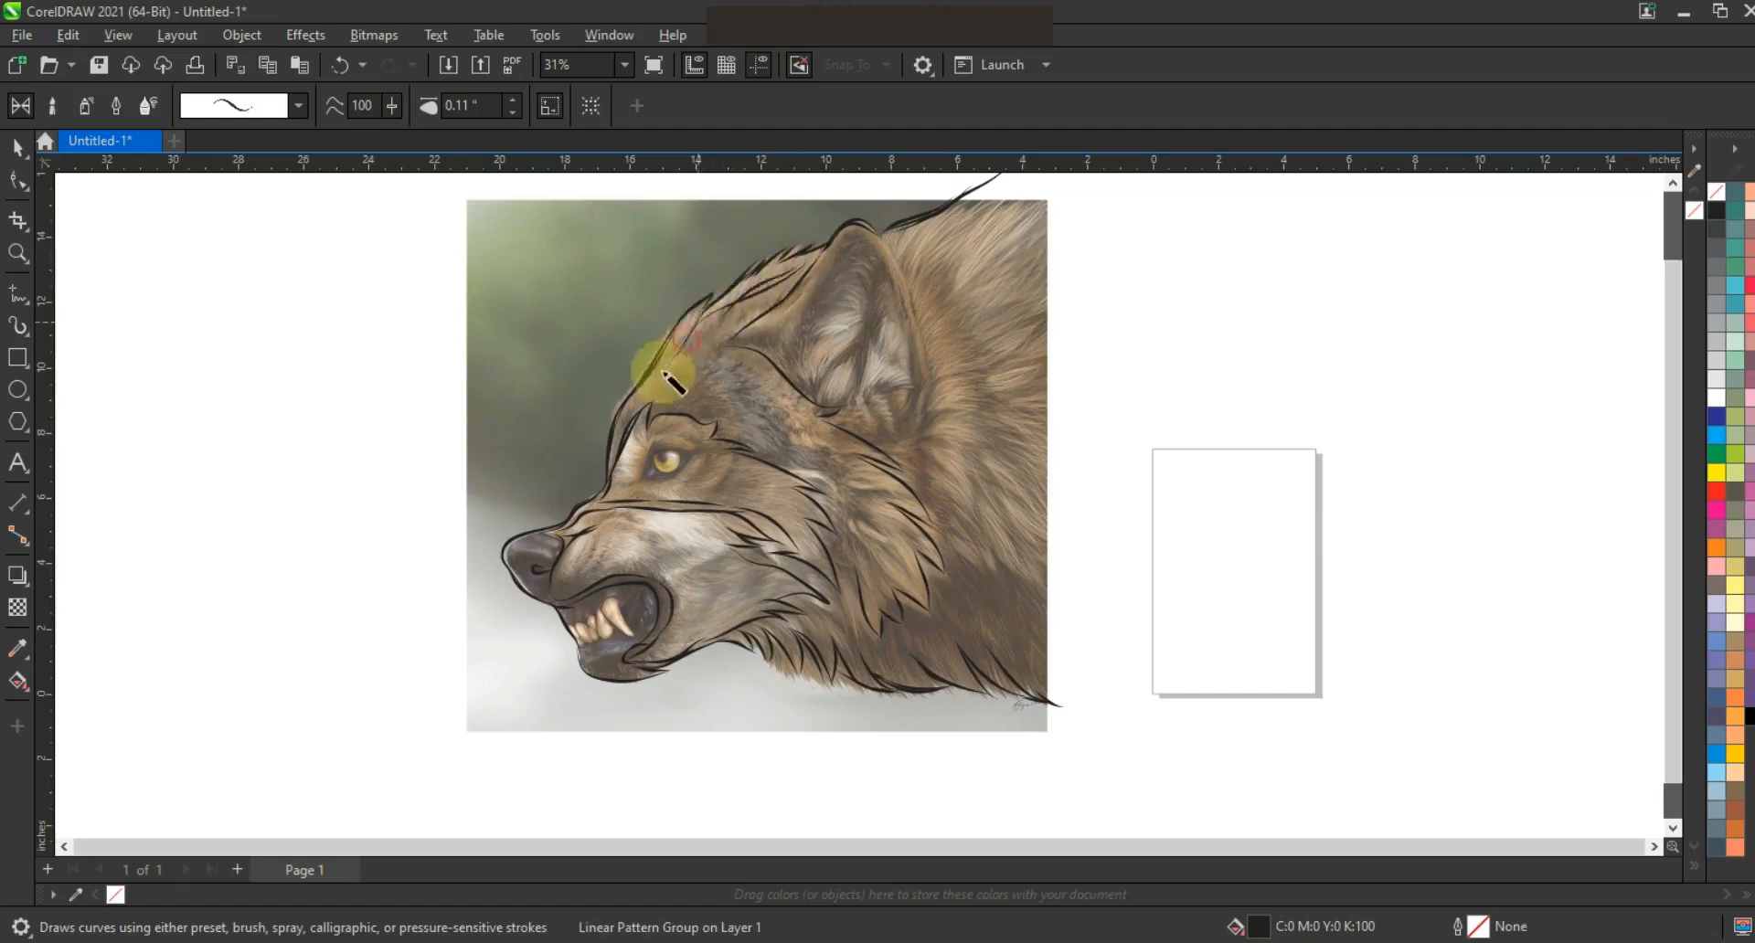
# Trace the front and back edges of the ear, its inner rim and the fur at its front base.
pyautogui.click(17, 253)
pyautogui.moveTo(595, 259); pyautogui.dragTo(1266, 733)
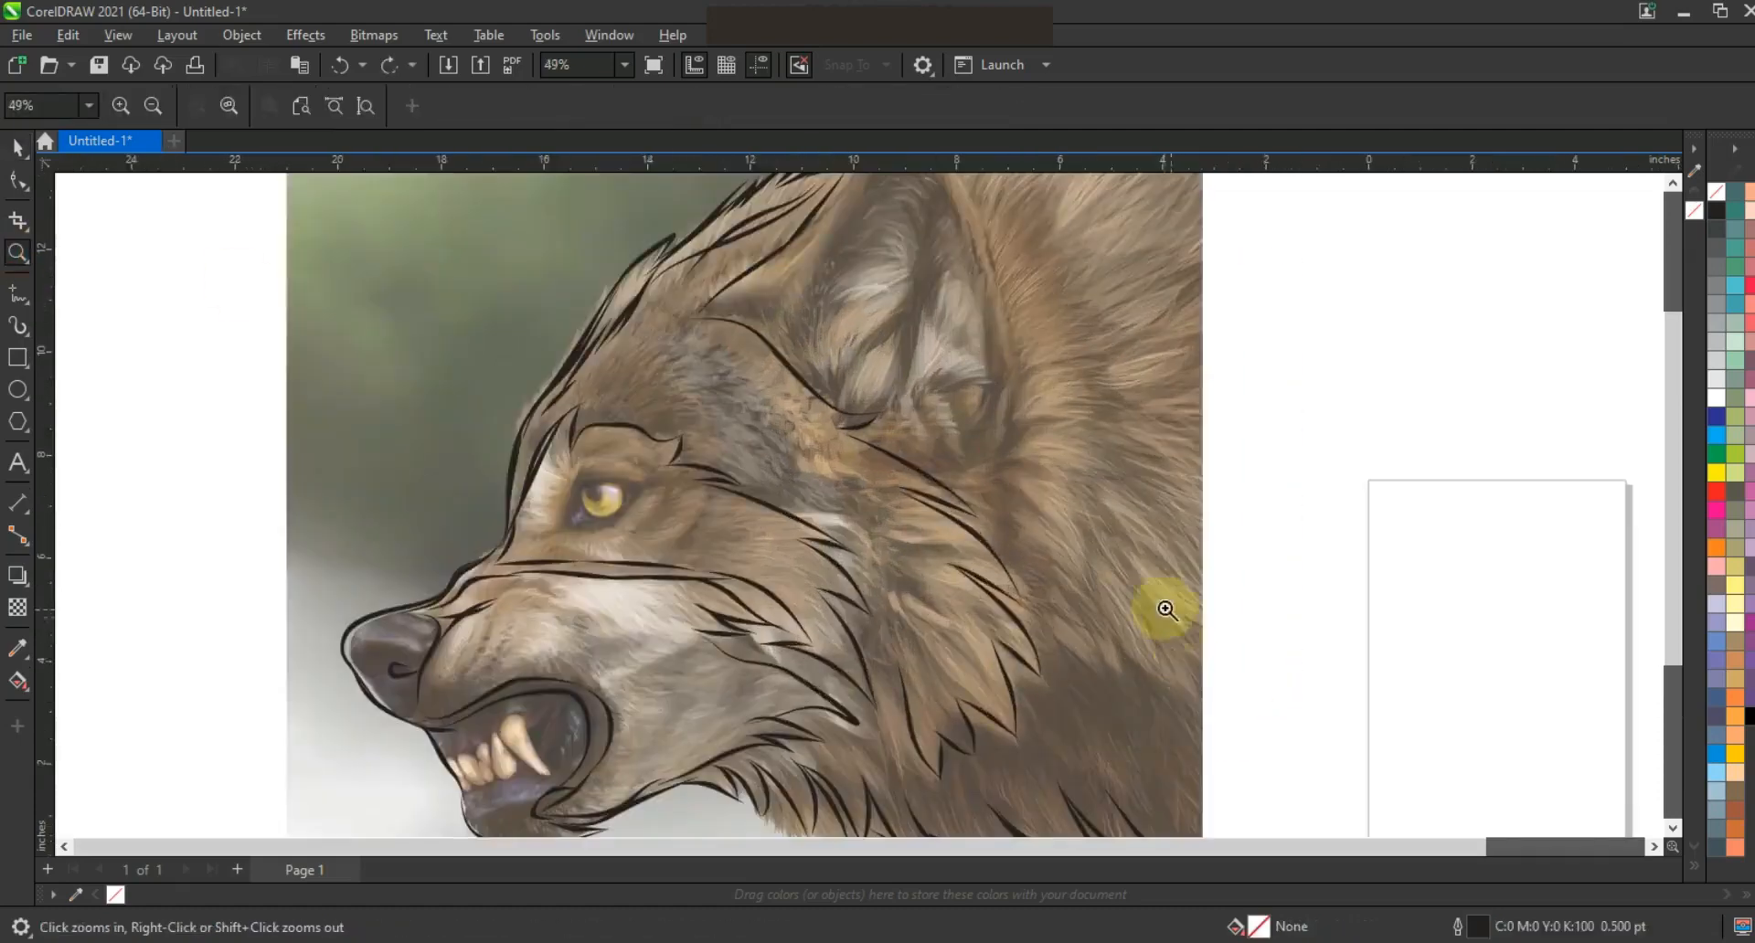
pyautogui.scroll(-1, 1012, 554)
pyautogui.moveTo(812, 205)
pyautogui.mouseDown()
pyautogui.moveTo(1253, 537)
pyautogui.moveTo(1332, 568)
pyautogui.mouseUp()
pyautogui.click(19, 297)
pyautogui.press('i')
pyautogui.moveTo(470, 413)
pyautogui.mouseDown()
pyautogui.moveTo(610, 313)
pyautogui.moveTo(686, 214)
pyautogui.moveTo(769, 259)
pyautogui.moveTo(840, 506)
pyautogui.moveTo(832, 629)
pyautogui.mouseUp()
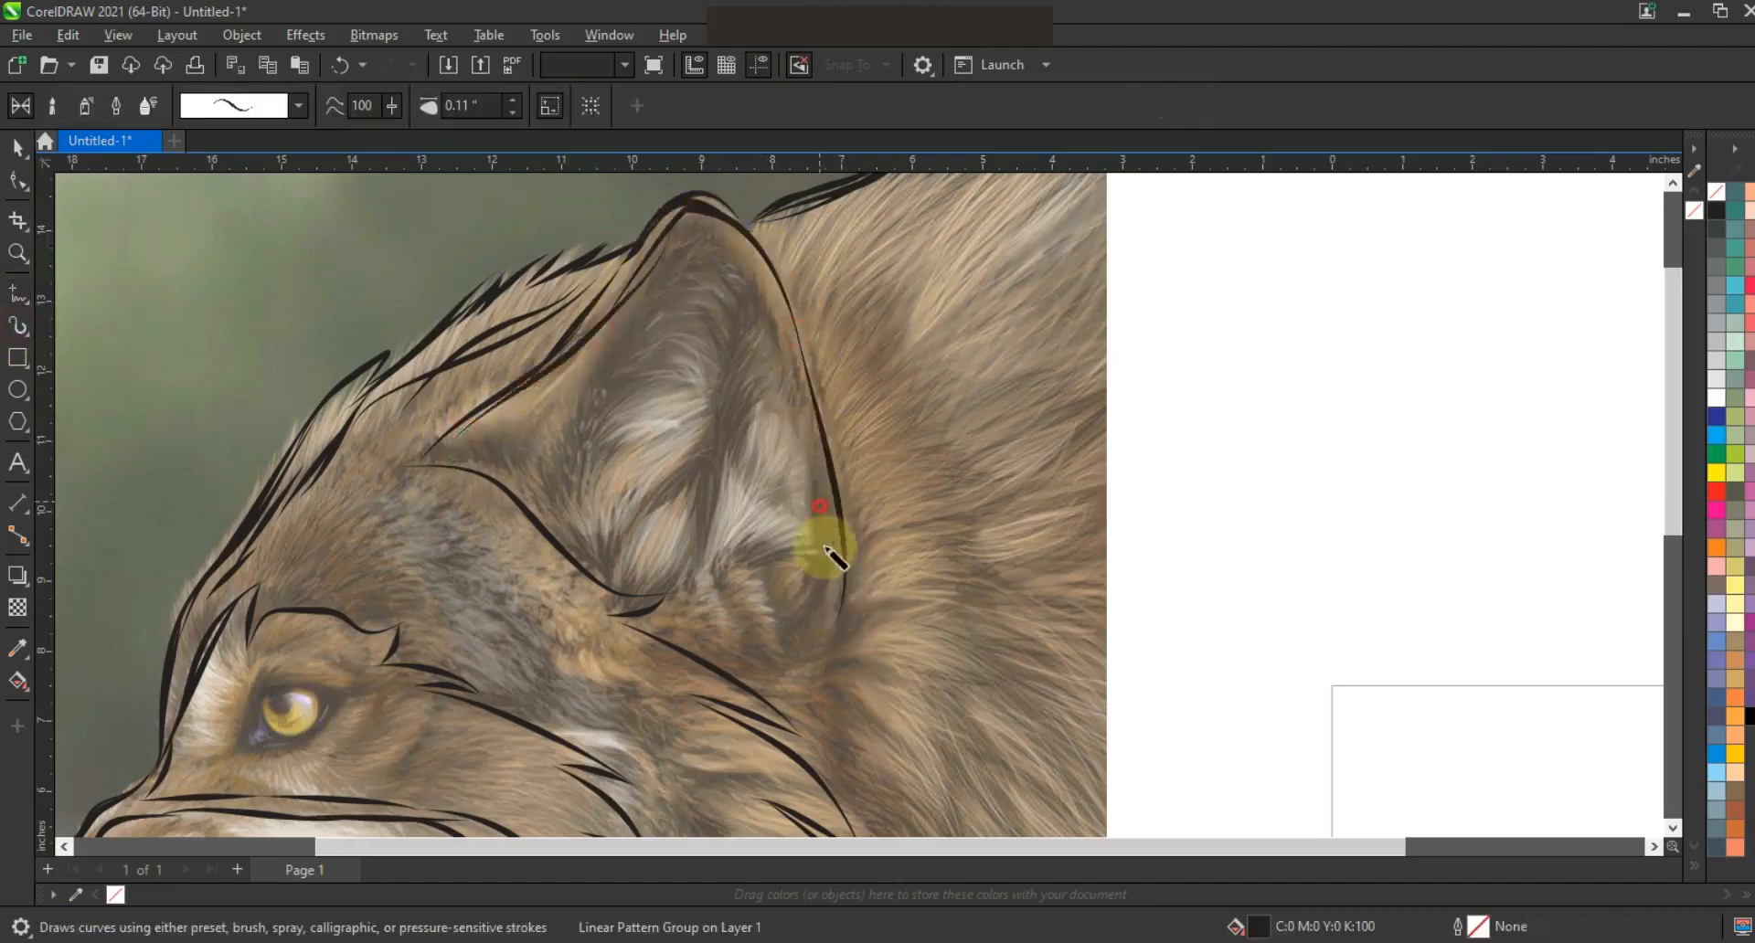
pyautogui.moveTo(700, 234); pyautogui.dragTo(575, 447)
pyautogui.moveTo(455, 447)
pyautogui.mouseDown()
pyautogui.moveTo(585, 498)
pyautogui.moveTo(574, 484)
pyautogui.mouseUp()
# Draw the fur tufts and fold lines inside the ear.
pyautogui.moveTo(685, 285)
pyautogui.mouseDown()
pyautogui.moveTo(735, 294)
pyautogui.moveTo(613, 378)
pyautogui.moveTo(695, 343)
pyautogui.moveTo(576, 473)
pyautogui.moveTo(629, 418)
pyautogui.mouseUp()
pyautogui.moveTo(629, 418)
pyautogui.mouseDown()
pyautogui.moveTo(582, 509)
pyautogui.moveTo(589, 536)
pyautogui.mouseUp()
pyautogui.moveTo(593, 538)
pyautogui.mouseDown()
pyautogui.moveTo(689, 436)
pyautogui.moveTo(621, 547)
pyautogui.mouseUp()
pyautogui.moveTo(608, 552); pyautogui.dragTo(660, 577)
pyautogui.moveTo(686, 476)
pyautogui.mouseDown()
pyautogui.moveTo(651, 576)
pyautogui.moveTo(701, 565)
pyautogui.mouseUp()
pyautogui.moveTo(697, 569); pyautogui.dragTo(816, 549)
pyautogui.moveTo(812, 540)
pyautogui.mouseDown()
pyautogui.moveTo(752, 405)
pyautogui.moveTo(771, 494)
pyautogui.mouseUp()
pyautogui.moveTo(771, 492); pyautogui.dragTo(713, 451)
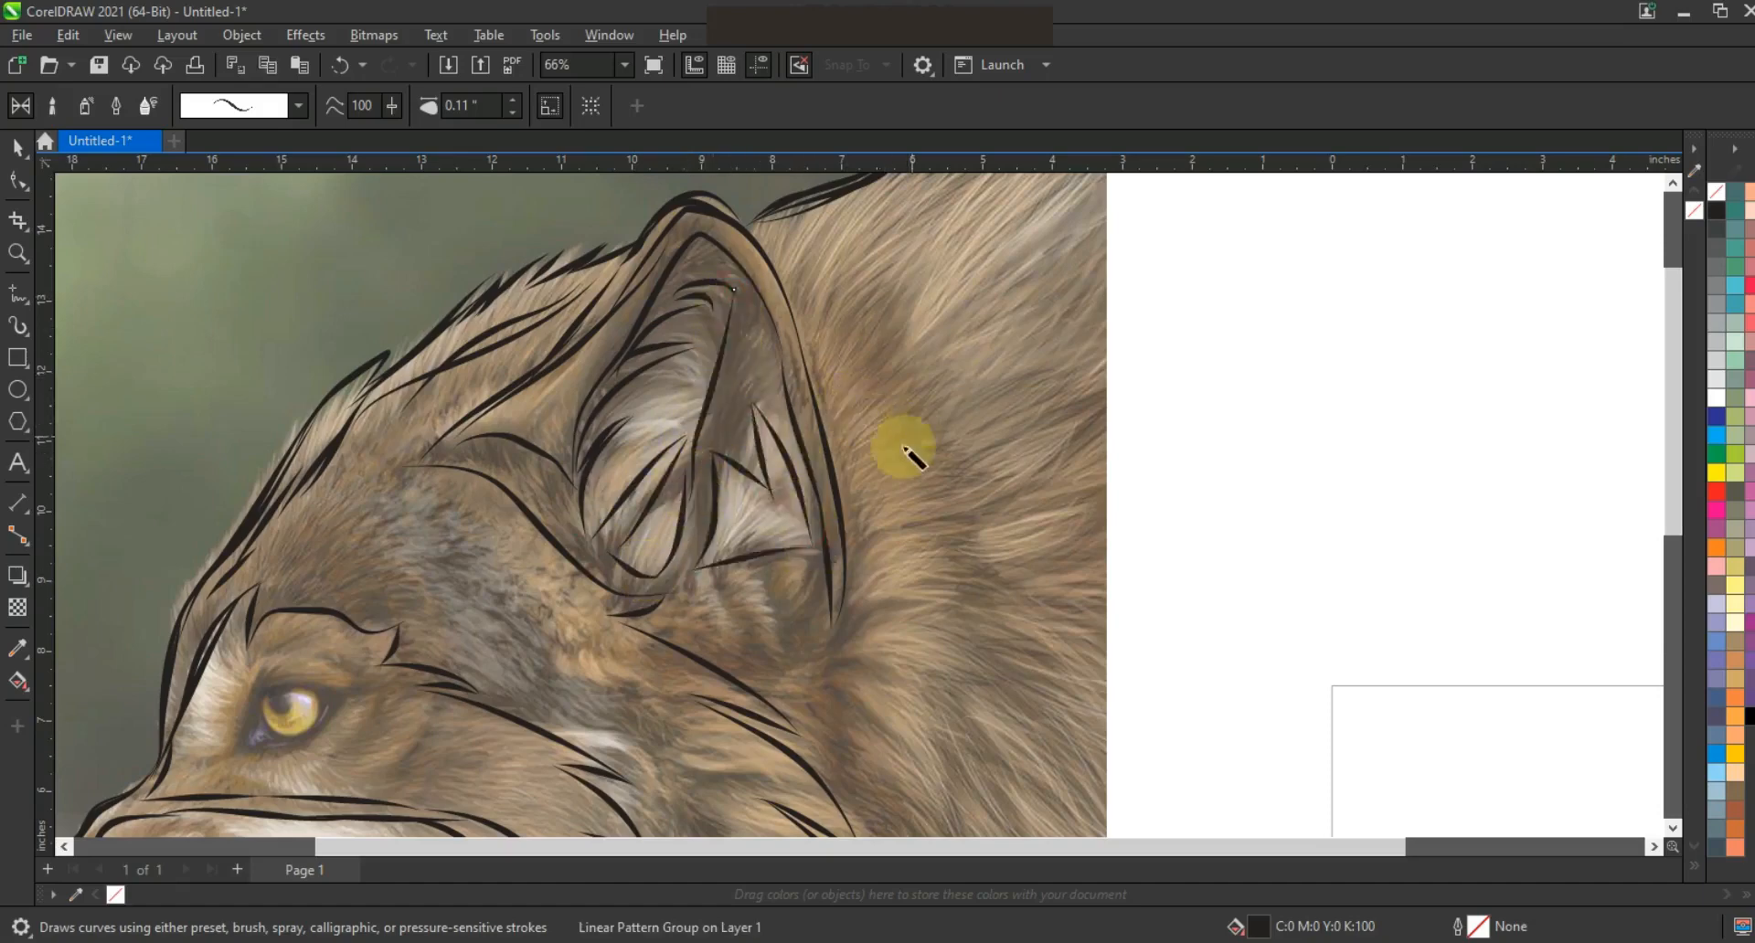
# Add fur strokes on the upper neck behind the ear and a long neck line ending past the photo's edge.
pyautogui.scroll(-2, 867, 340)
pyautogui.moveTo(828, 299); pyautogui.dragTo(918, 260)
pyautogui.moveTo(918, 259); pyautogui.dragTo(900, 292)
pyautogui.moveTo(829, 519)
pyautogui.mouseDown()
pyautogui.moveTo(890, 637)
pyautogui.moveTo(957, 682)
pyautogui.moveTo(906, 610)
pyautogui.moveTo(1005, 662)
pyautogui.mouseUp()
pyautogui.moveTo(932, 584); pyautogui.dragTo(1029, 658)
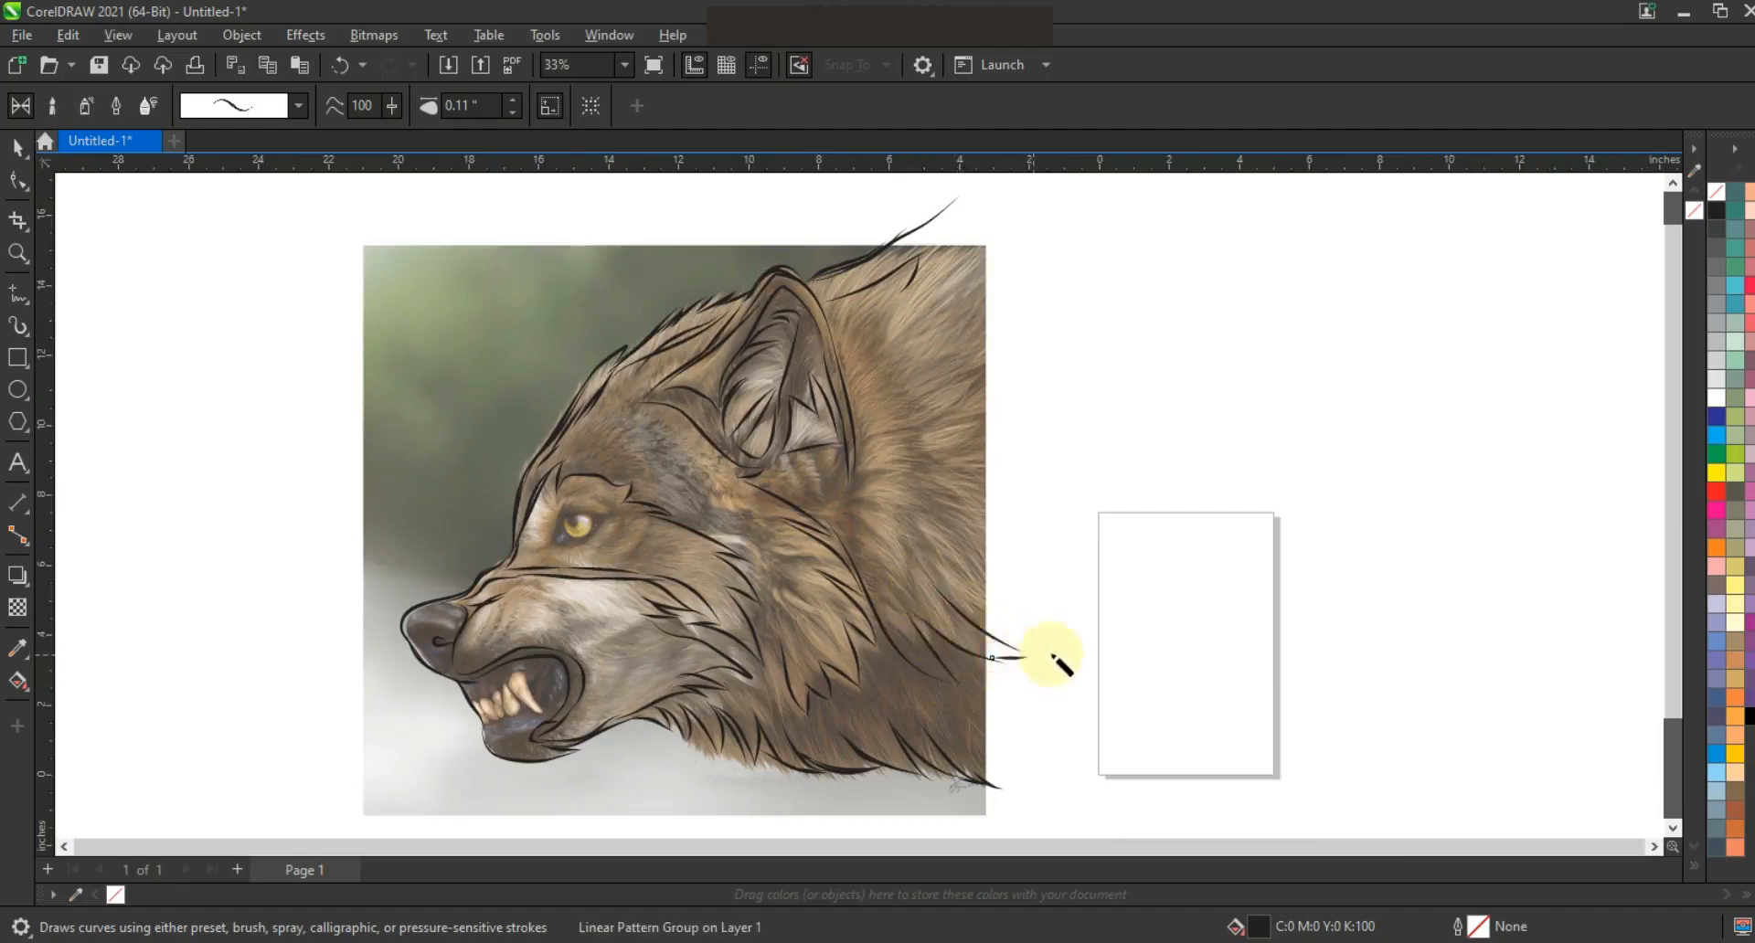
# Draw a row of pointed mane strokes down the back of the neck, extending beyond the photo's edge.
pyautogui.moveTo(1012, 243); pyautogui.dragTo(1005, 247)
pyautogui.moveTo(937, 329); pyautogui.dragTo(1062, 305)
pyautogui.moveTo(980, 391); pyautogui.dragTo(977, 390)
pyautogui.moveTo(984, 392); pyautogui.dragTo(1069, 381)
pyautogui.moveTo(1070, 381)
pyautogui.mouseDown()
pyautogui.moveTo(962, 461)
pyautogui.moveTo(1070, 472)
pyautogui.mouseUp()
pyautogui.moveTo(1070, 472)
pyautogui.mouseDown()
pyautogui.moveTo(952, 520)
pyautogui.moveTo(1050, 555)
pyautogui.mouseUp()
pyautogui.moveTo(1049, 554)
pyautogui.mouseDown()
pyautogui.moveTo(977, 572)
pyautogui.moveTo(1061, 623)
pyautogui.mouseUp()
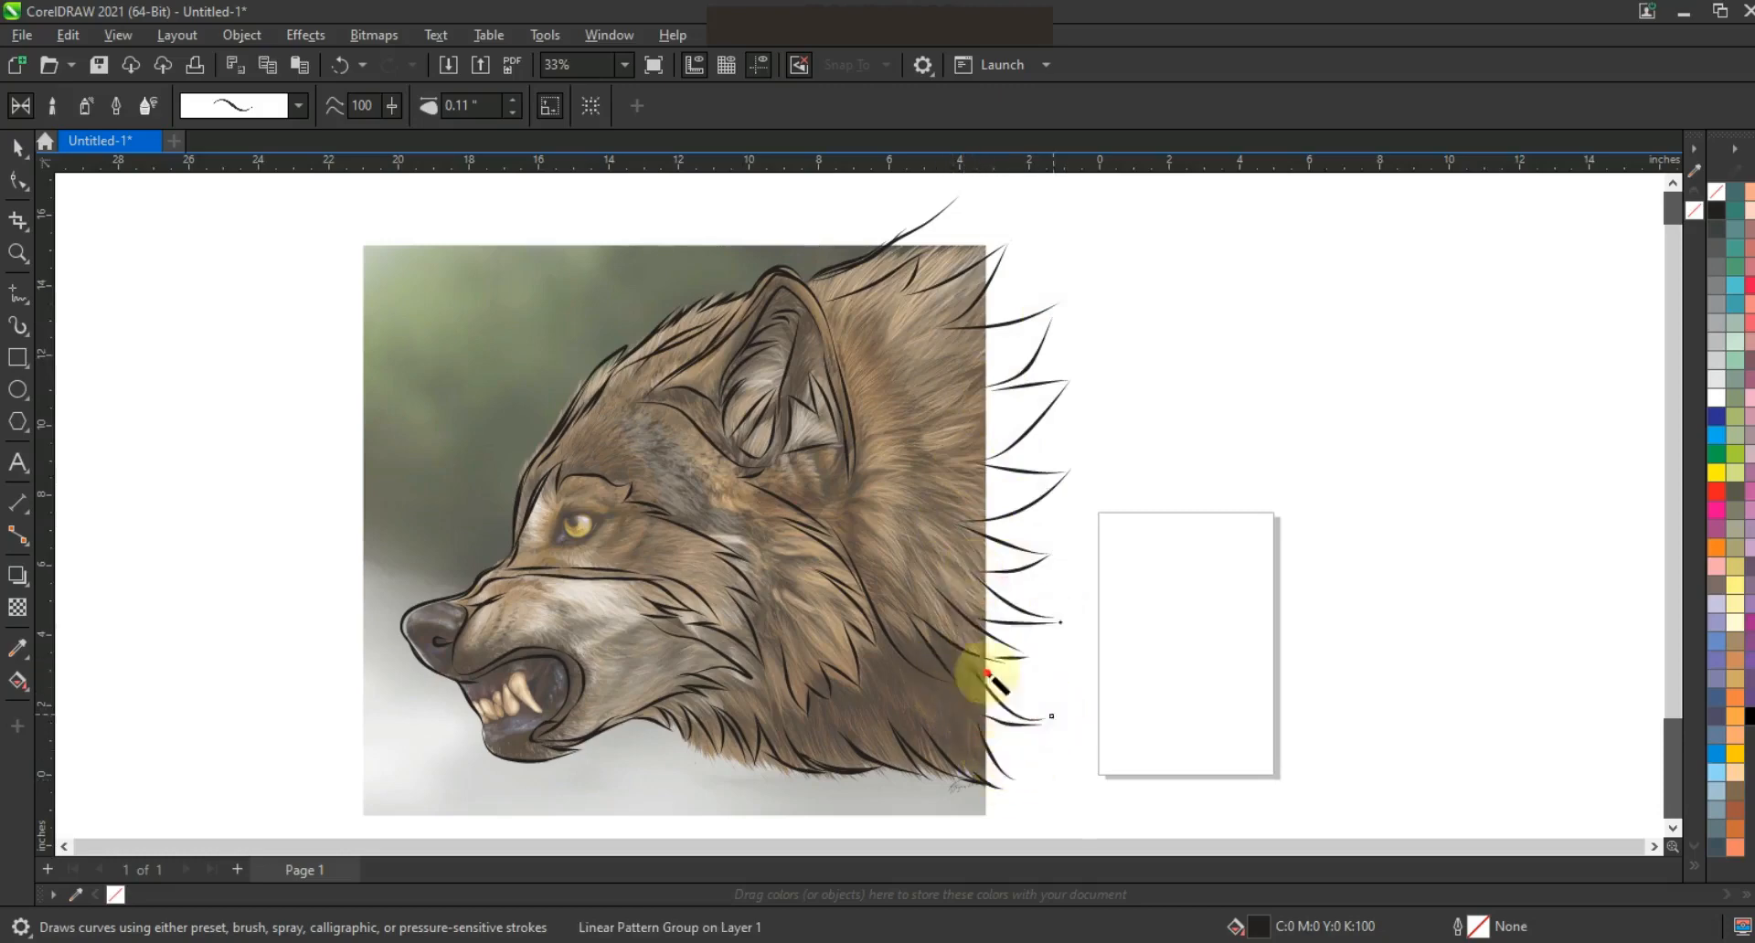
# Trace the large fang and the smaller front teeth inside the wolf's open mouth.
pyautogui.click(20, 253)
pyautogui.rightClick(745, 396)
pyautogui.moveTo(558, 503); pyautogui.dragTo(981, 683)
pyautogui.moveTo(313, 367); pyautogui.dragTo(973, 702)
pyautogui.click(18, 326)
pyautogui.moveTo(777, 542); pyautogui.dragTo(835, 574)
pyautogui.moveTo(712, 480); pyautogui.dragTo(713, 481)
pyautogui.moveTo(630, 533); pyautogui.dragTo(621, 539)
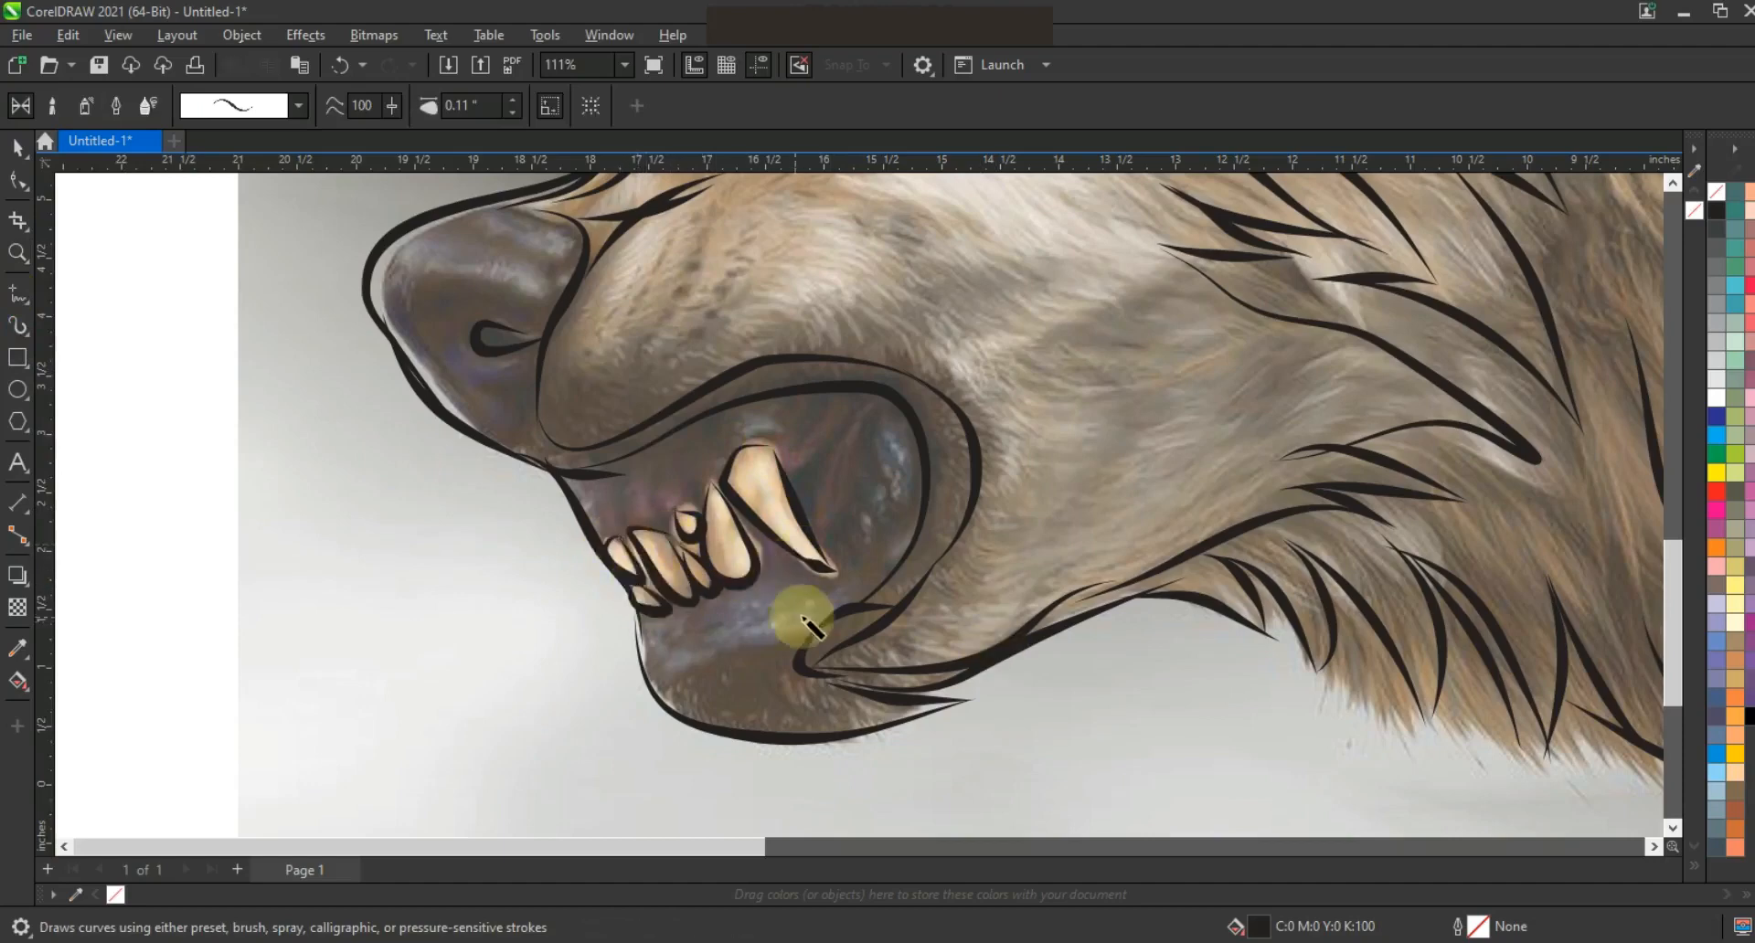
# Trace the wolf's eye with its lids and iris, undoing a misplaced stroke below it.
pyautogui.scroll(-2, 797, 612)
pyautogui.moveTo(867, 240)
pyautogui.mouseDown()
pyautogui.moveTo(946, 259)
pyautogui.moveTo(888, 315)
pyautogui.moveTo(805, 320)
pyautogui.mouseUp()
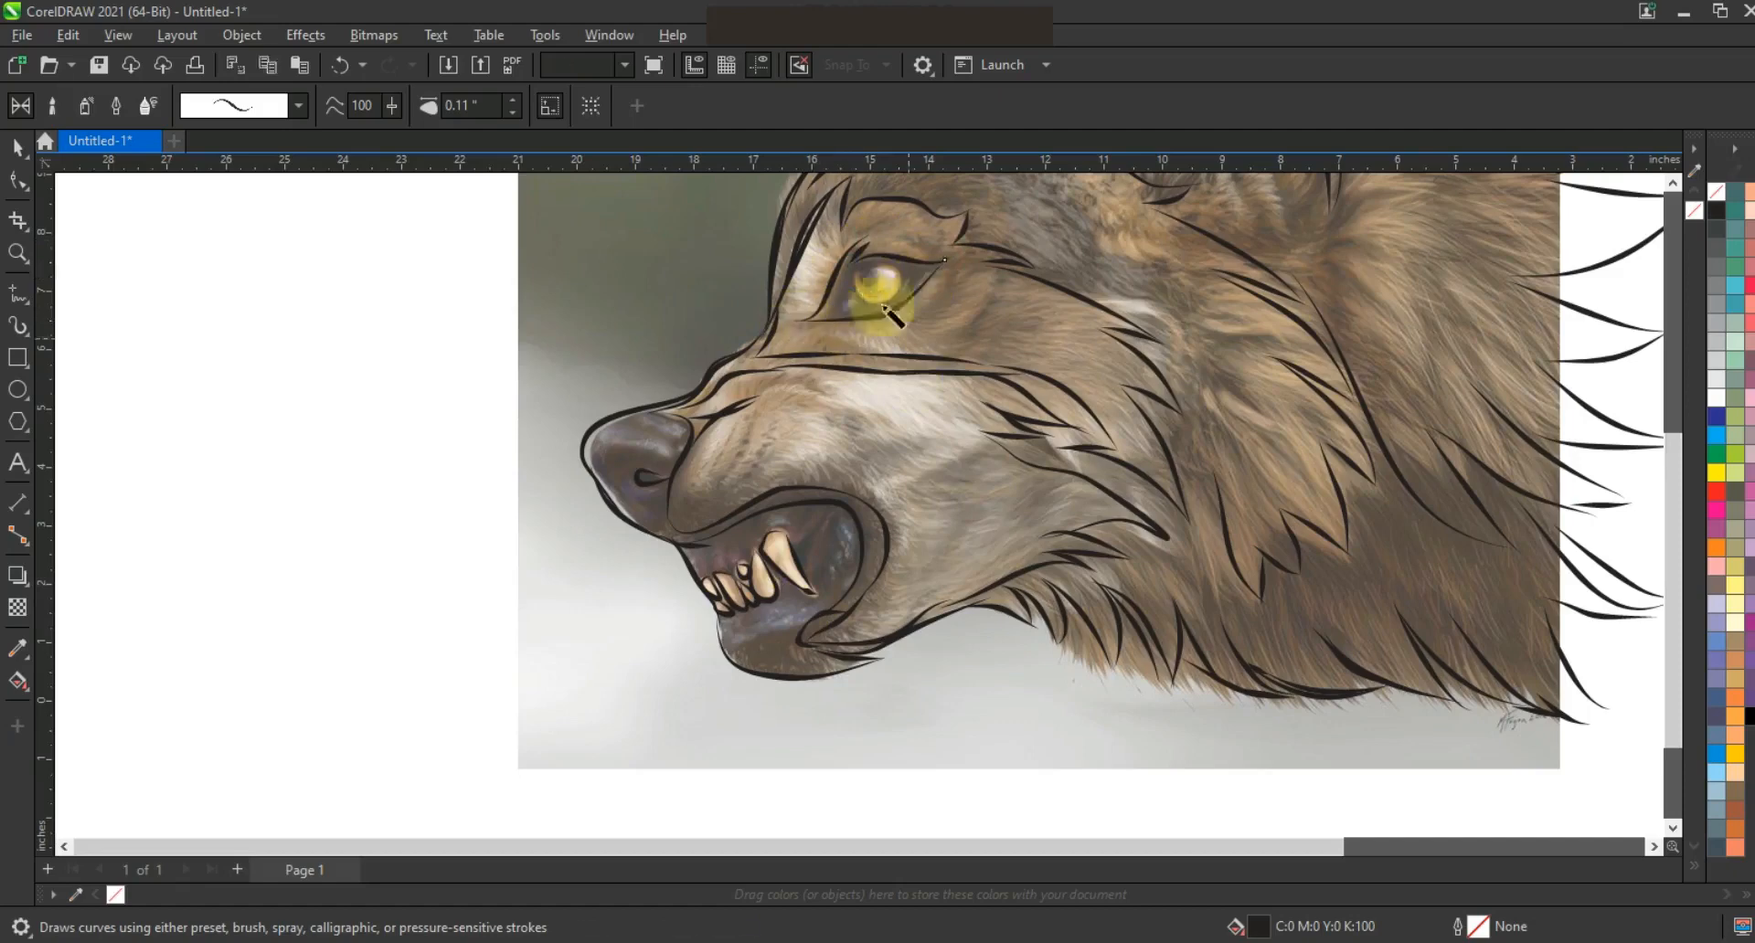
pyautogui.hotkey('ctrl', 'z')
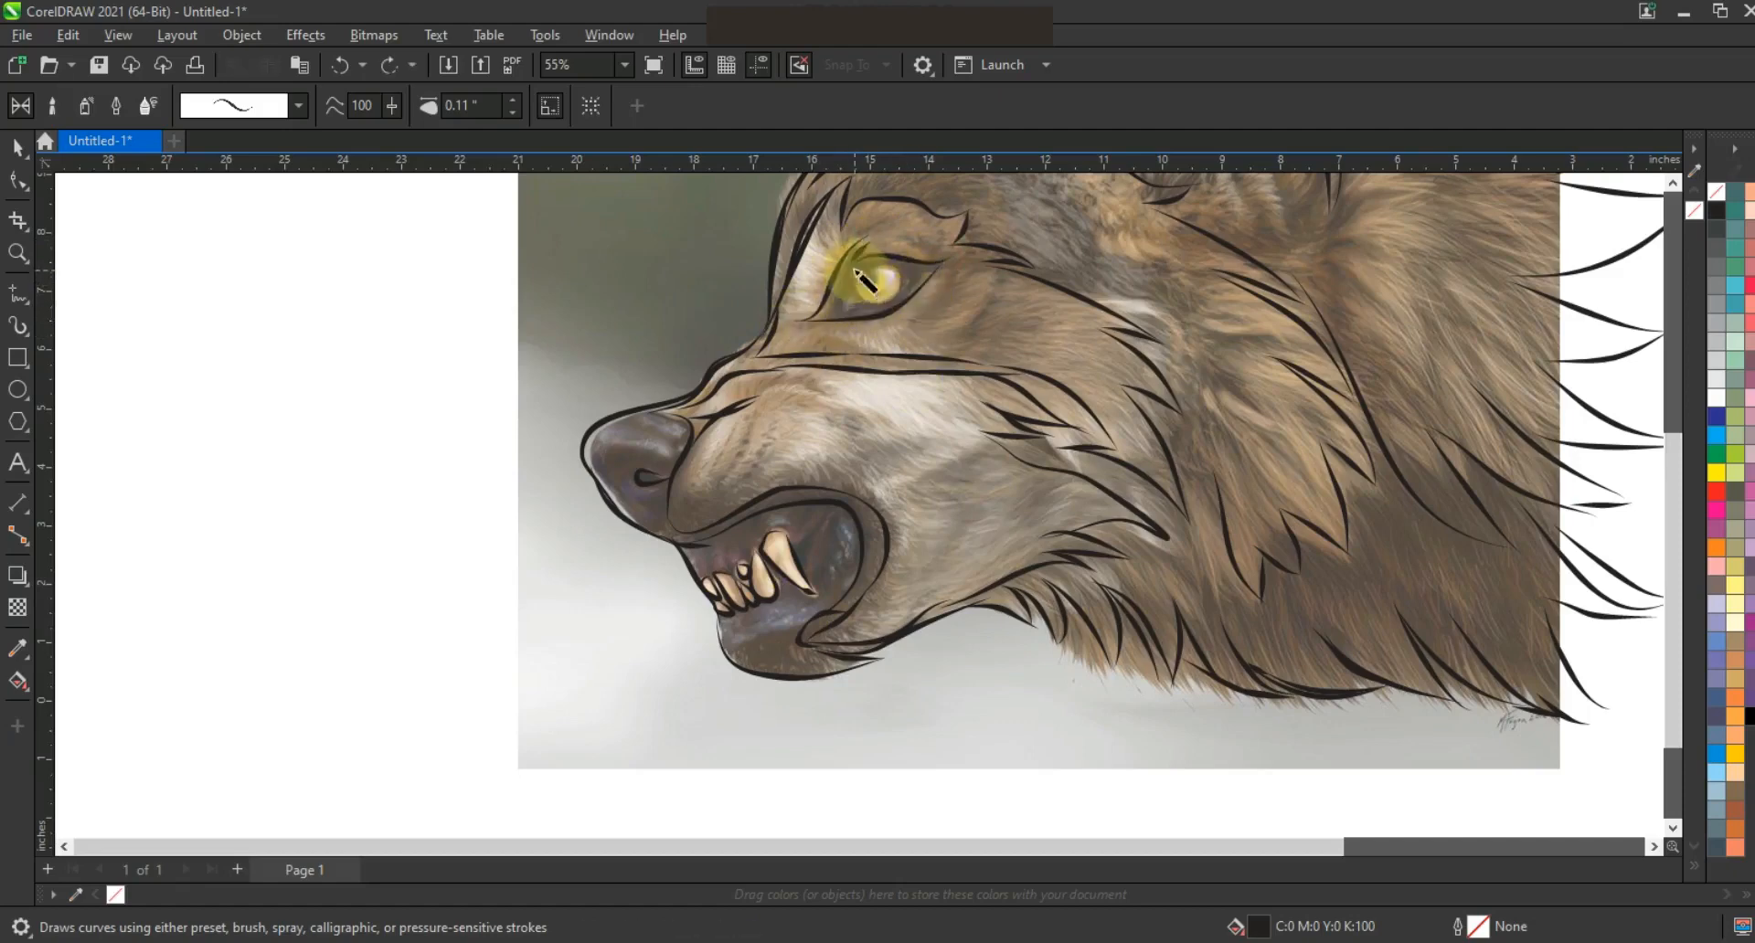
pyautogui.scroll(-1, 878, 489)
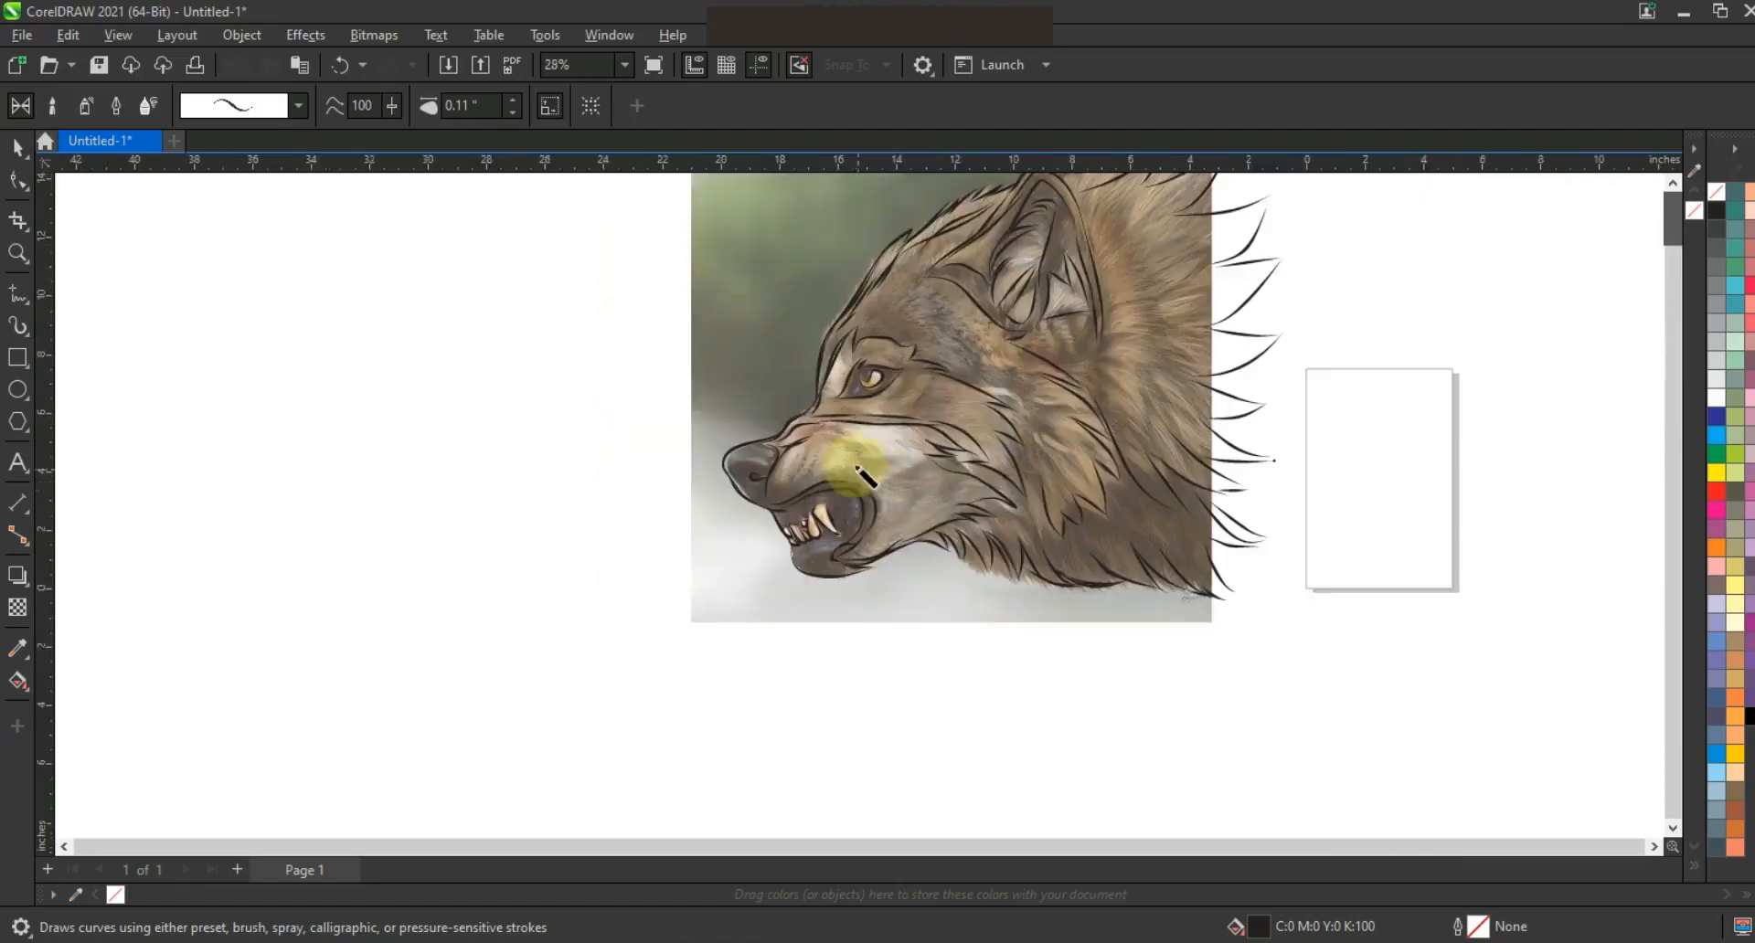
# Delete the reference photo to inspect the finished line art, and undo the deletion.
pyautogui.press('space')
pyautogui.scroll(-1, 1038, 513)
pyautogui.click(913, 406)
pyautogui.press('Delete')
pyautogui.moveTo(758, 283); pyautogui.dragTo(1217, 612)
pyautogui.hotkey('shift', 'F2')
pyautogui.click(1386, 418)
pyautogui.hotkey('ctrl', 'z')
# Move the reference photo clear of the line art, placing it in front of the wolf's nose.
pyautogui.scroll(-1, 855, 576)
pyautogui.moveTo(856, 576); pyautogui.dragTo(522, 585)
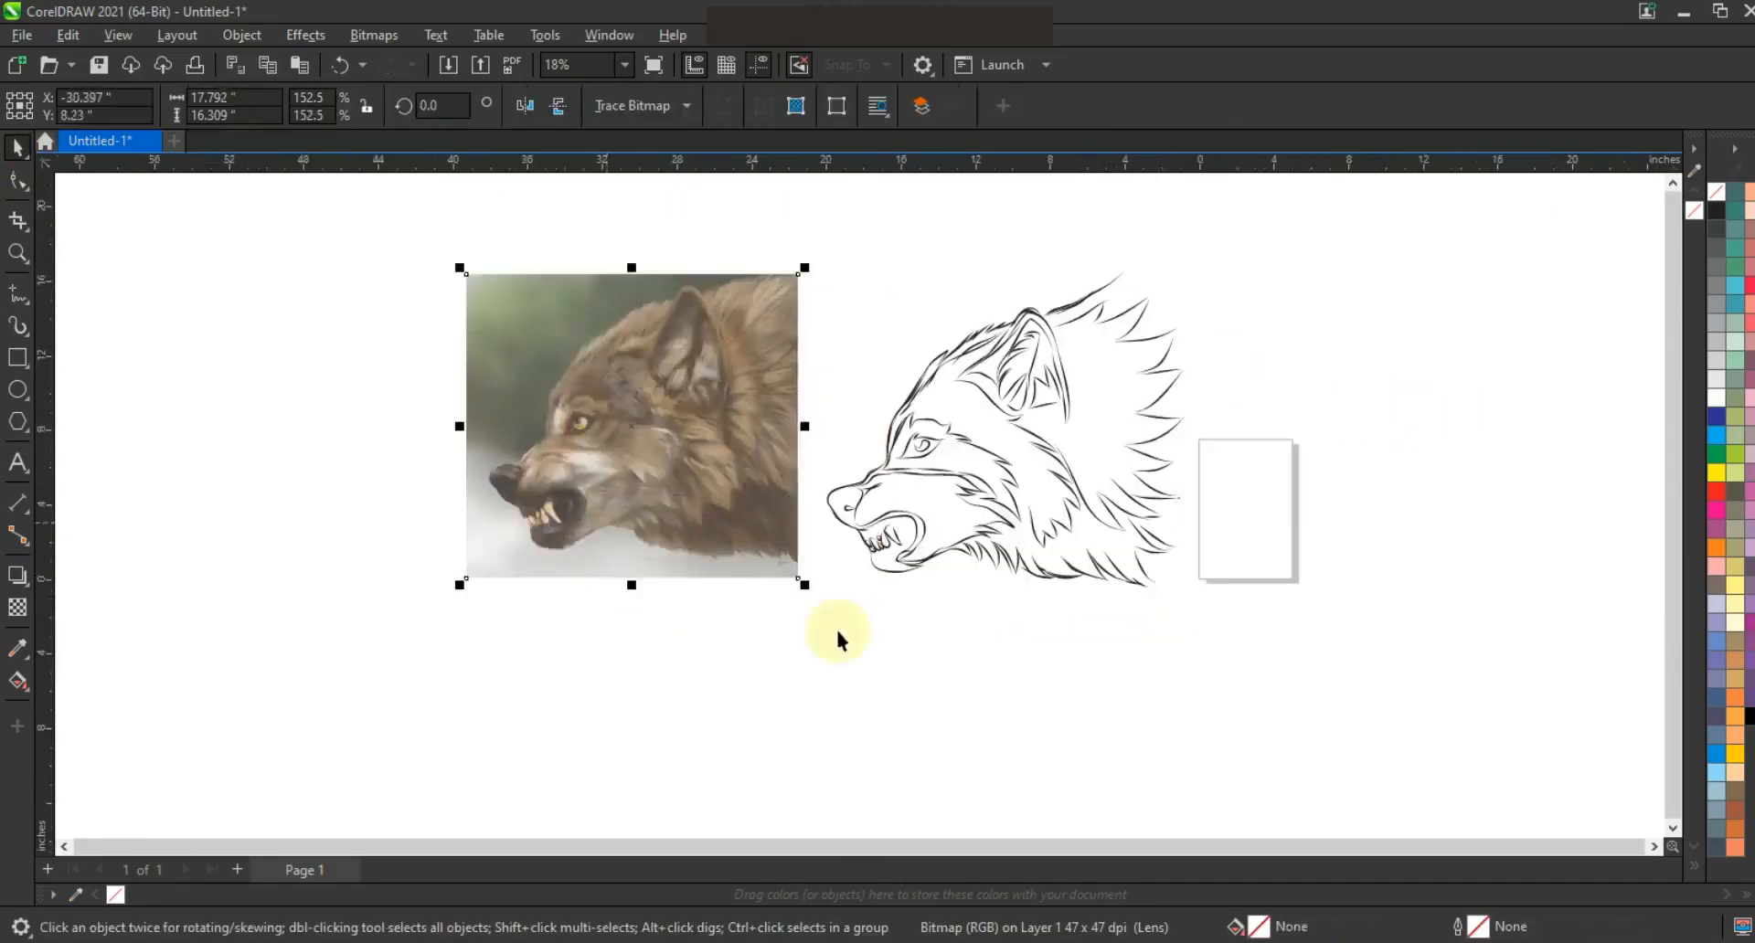
pyautogui.click(17, 254)
pyautogui.moveTo(400, 234); pyautogui.dragTo(1293, 639)
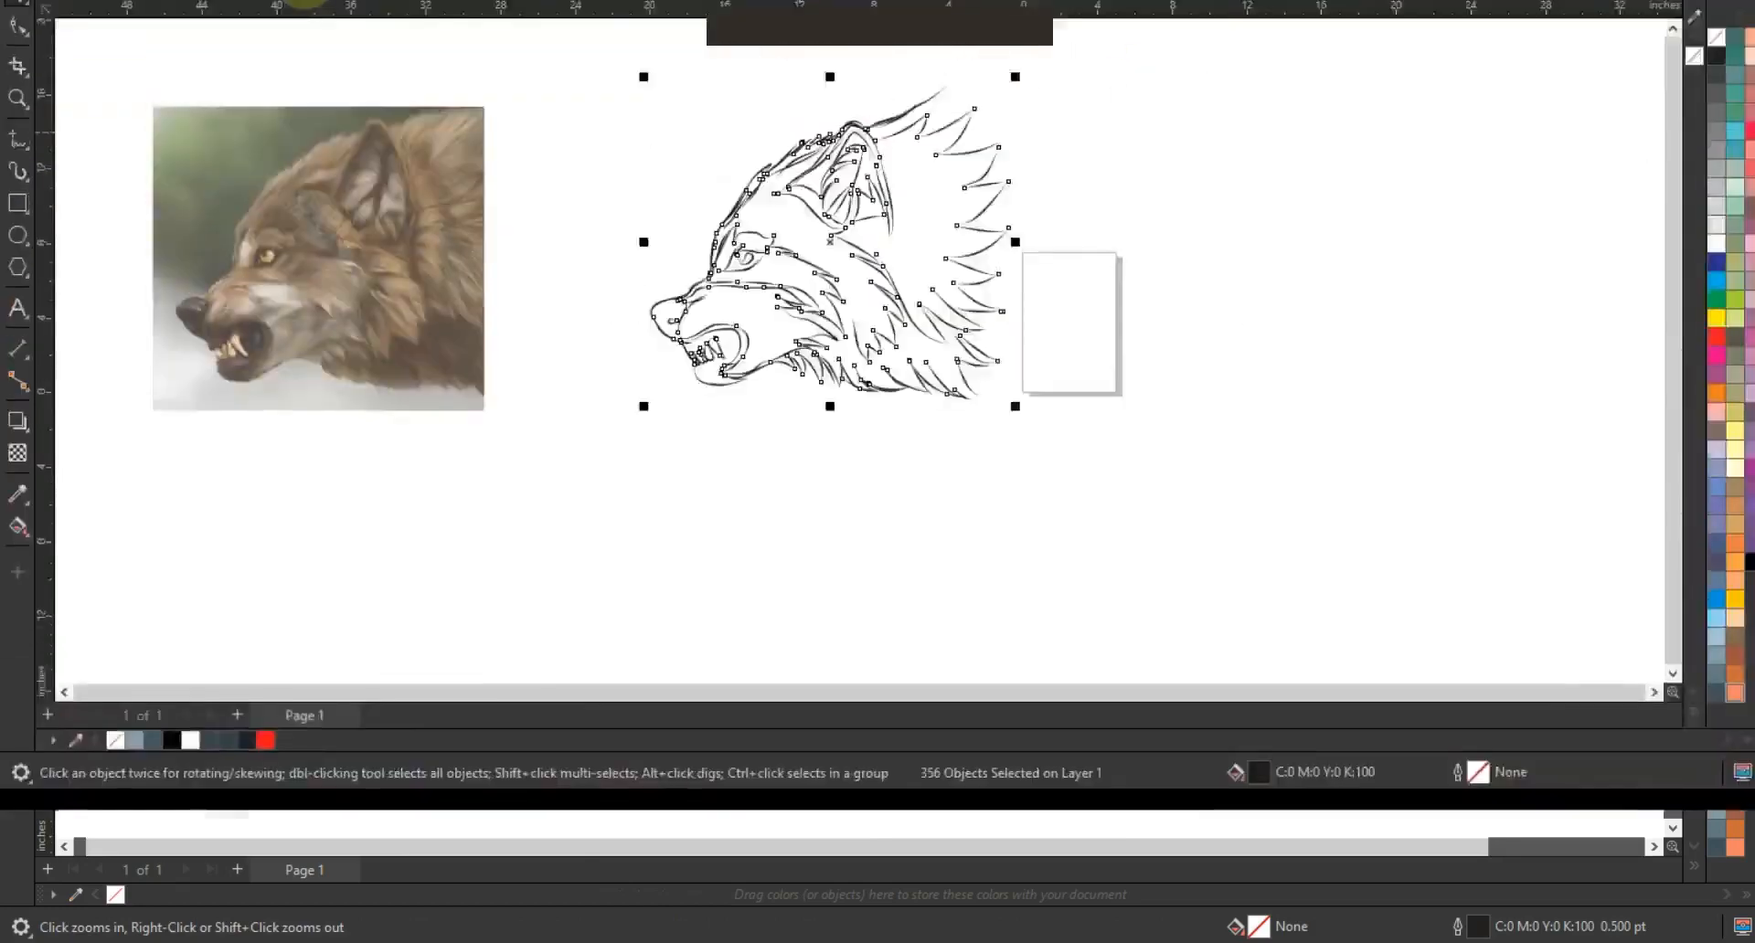
# Convert the selected wolf line art to a grayscale bitmap at 300 dpi.
pyautogui.click(374, 35)
pyautogui.click(430, 57)
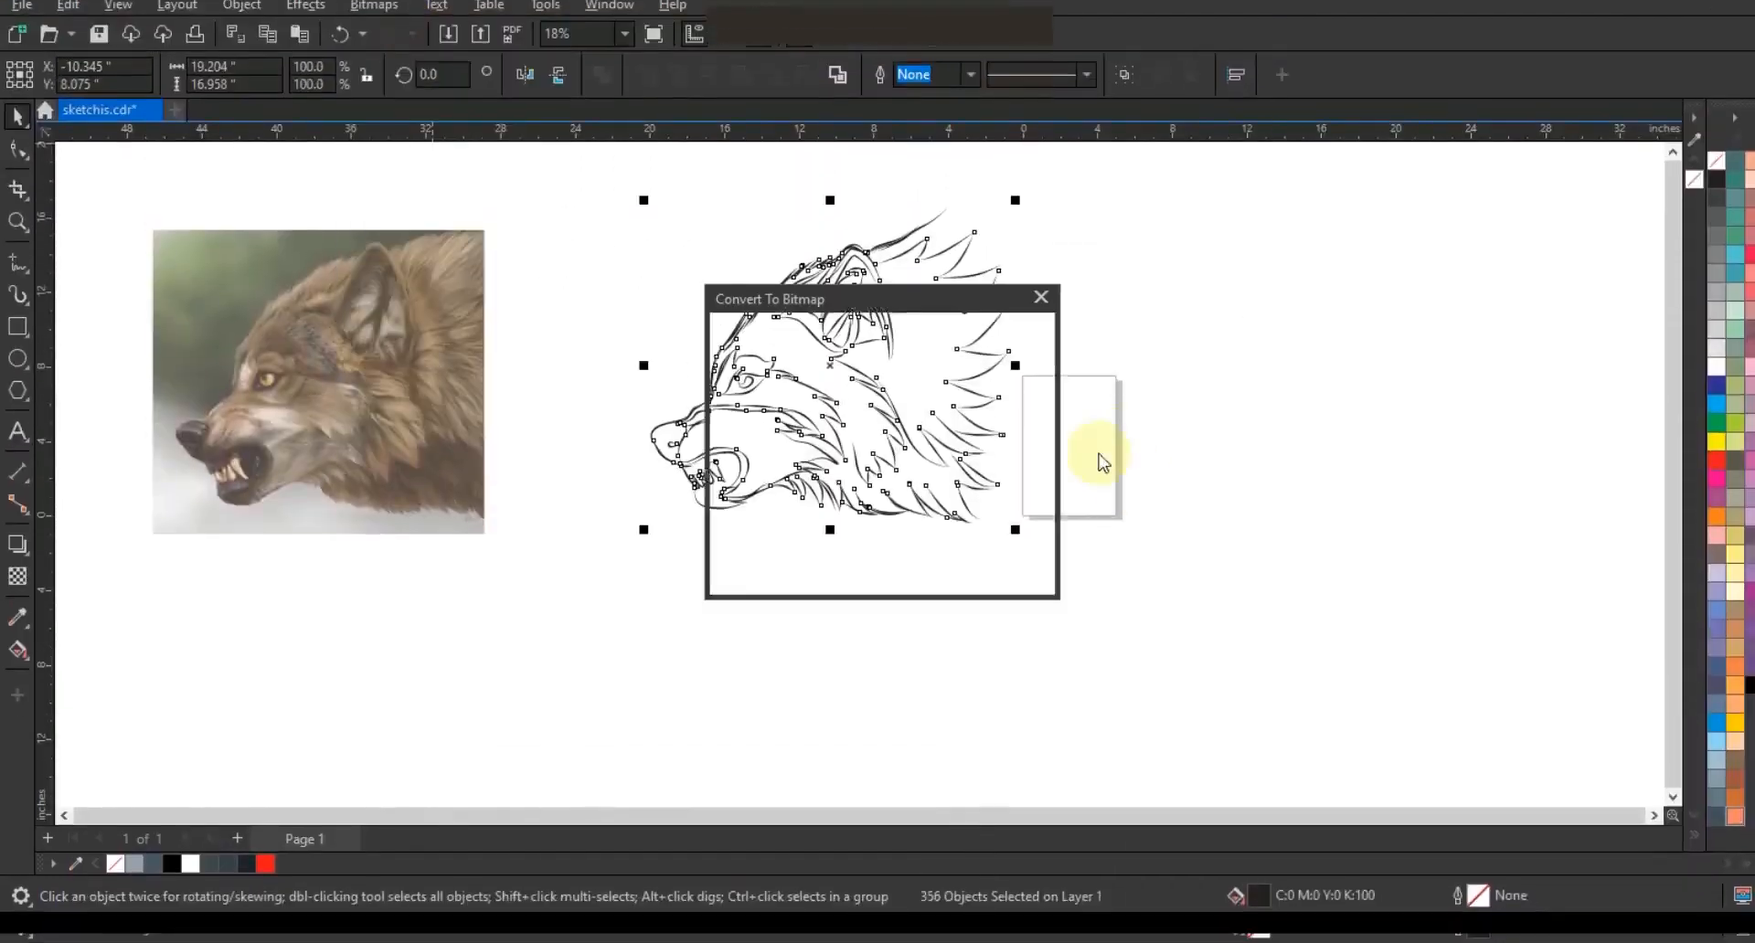
pyautogui.click(918, 417)
pyautogui.click(878, 468)
pyautogui.click(911, 604)
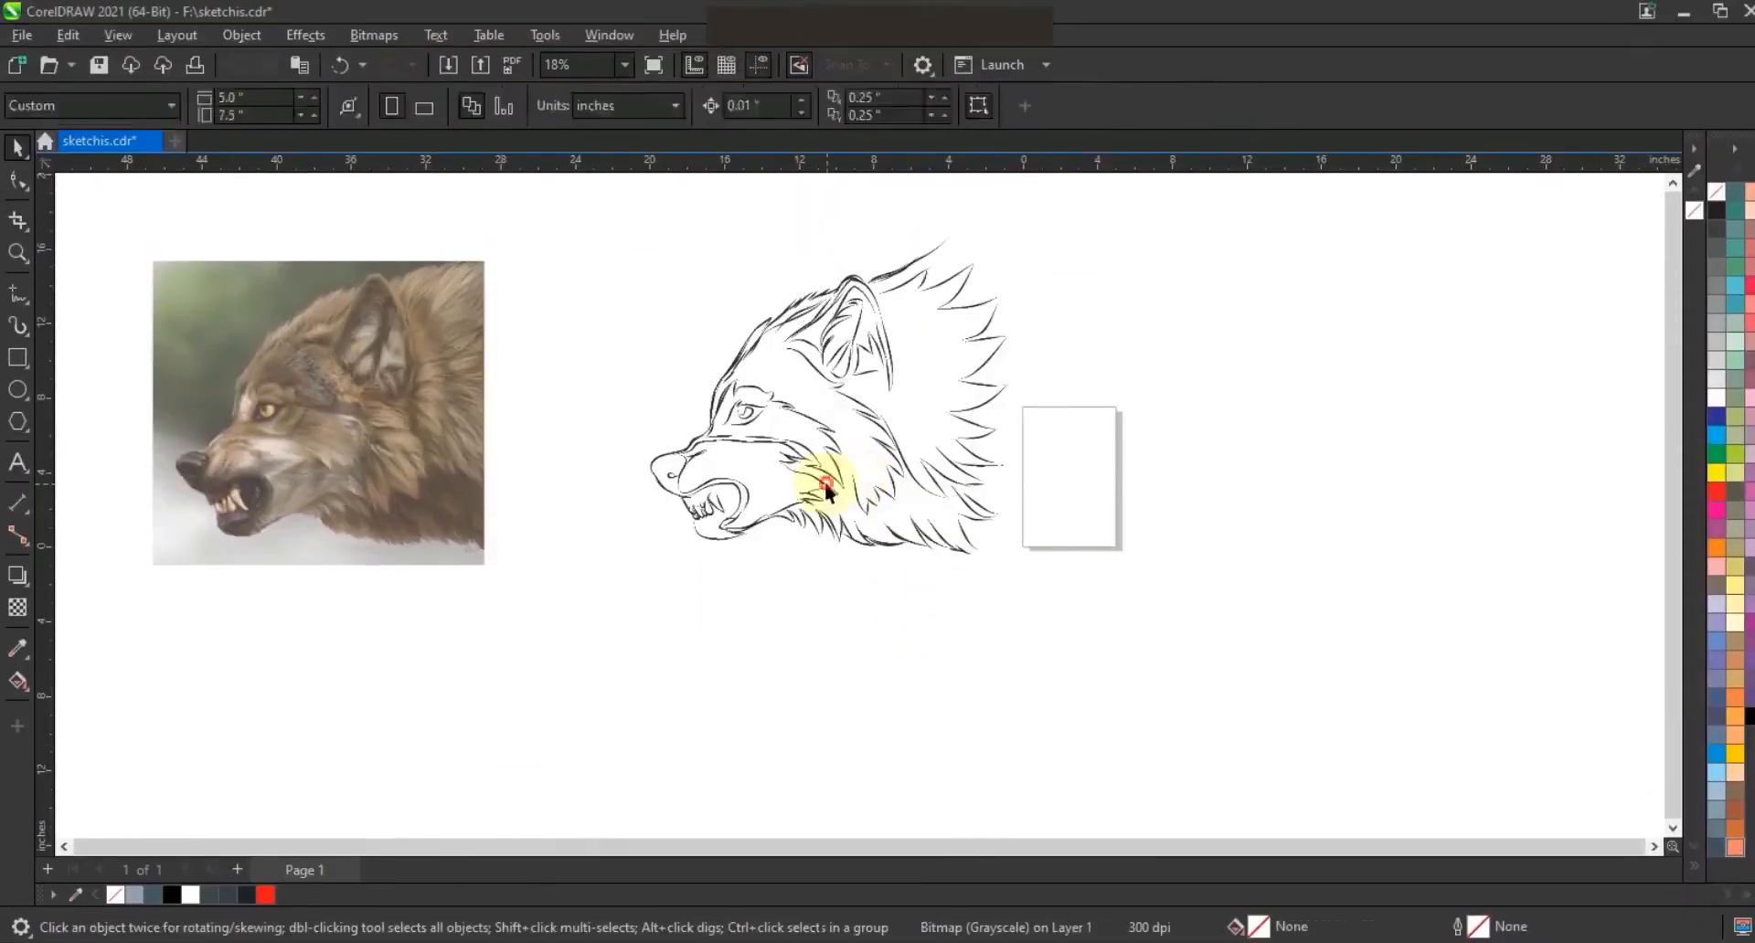
# Scale the wolf bitmap down about its centre to about 5.04 by 4.45 inches.
pyautogui.scroll(2, 978, 534)
pyautogui.moveTo(1224, 184); pyautogui.dragTo(957, 422)
pyautogui.hotkey('shift', 'F2')
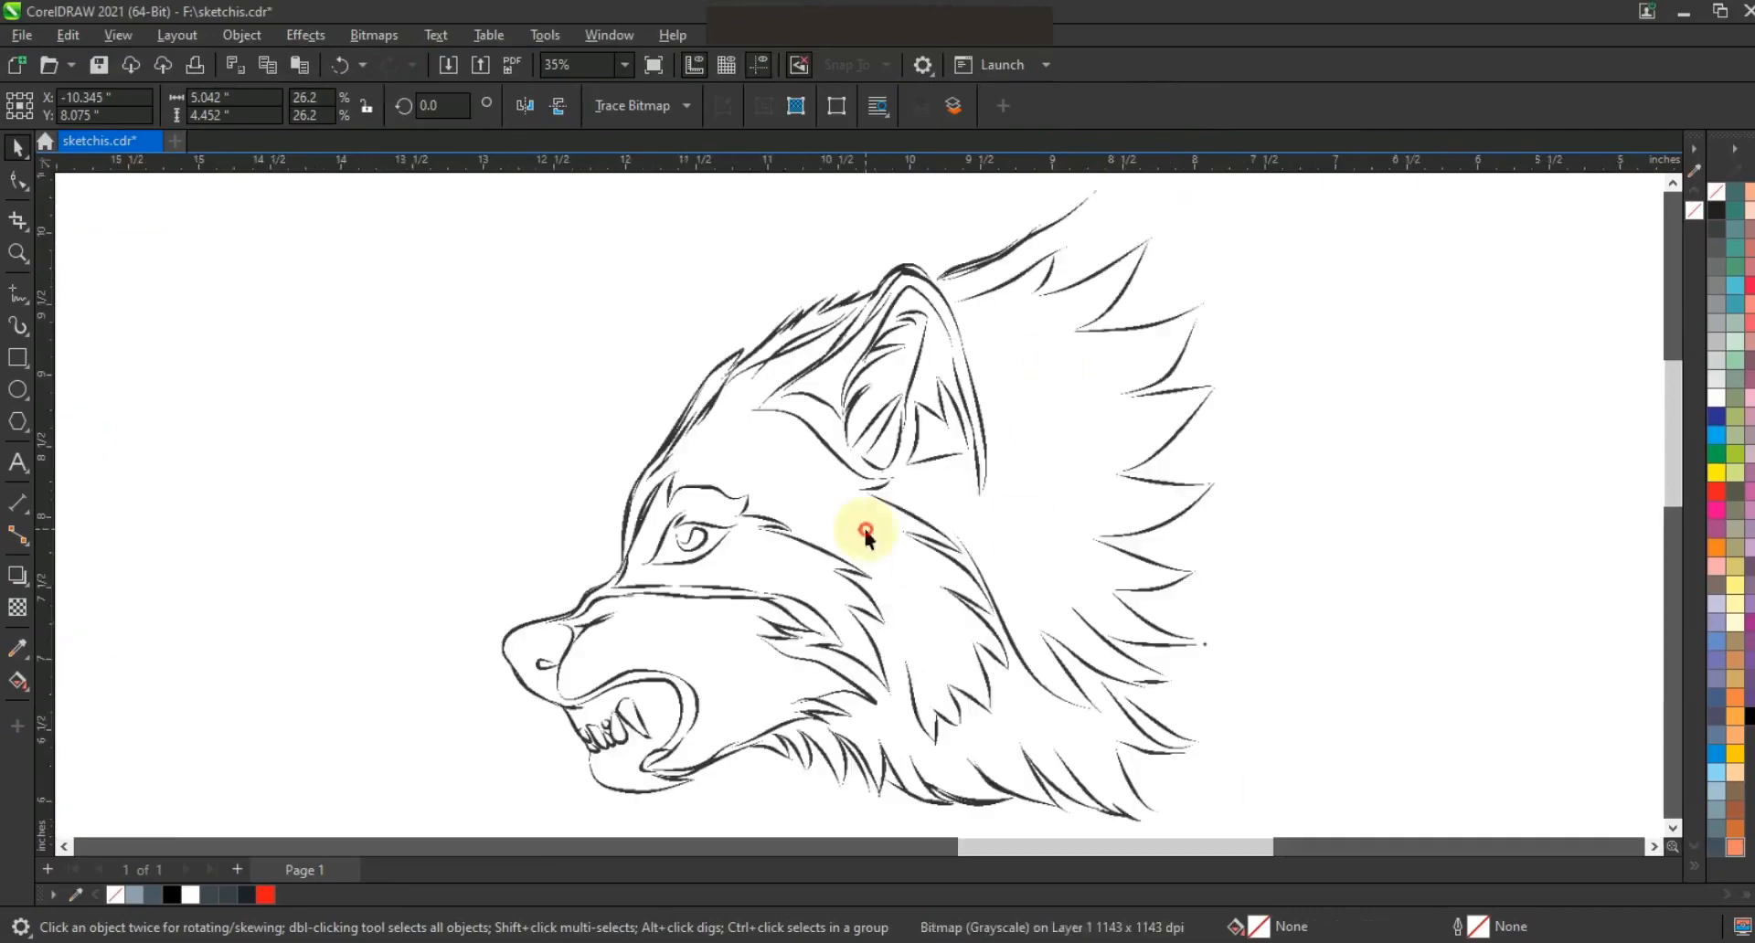
# Apply a uniform transparency of 62 to the wolf bitmap so it serves as a faint tracing guide.
pyautogui.click(18, 604)
pyautogui.scroll(-1, 602, 538)
pyautogui.moveTo(705, 701); pyautogui.dragTo(718, 702)
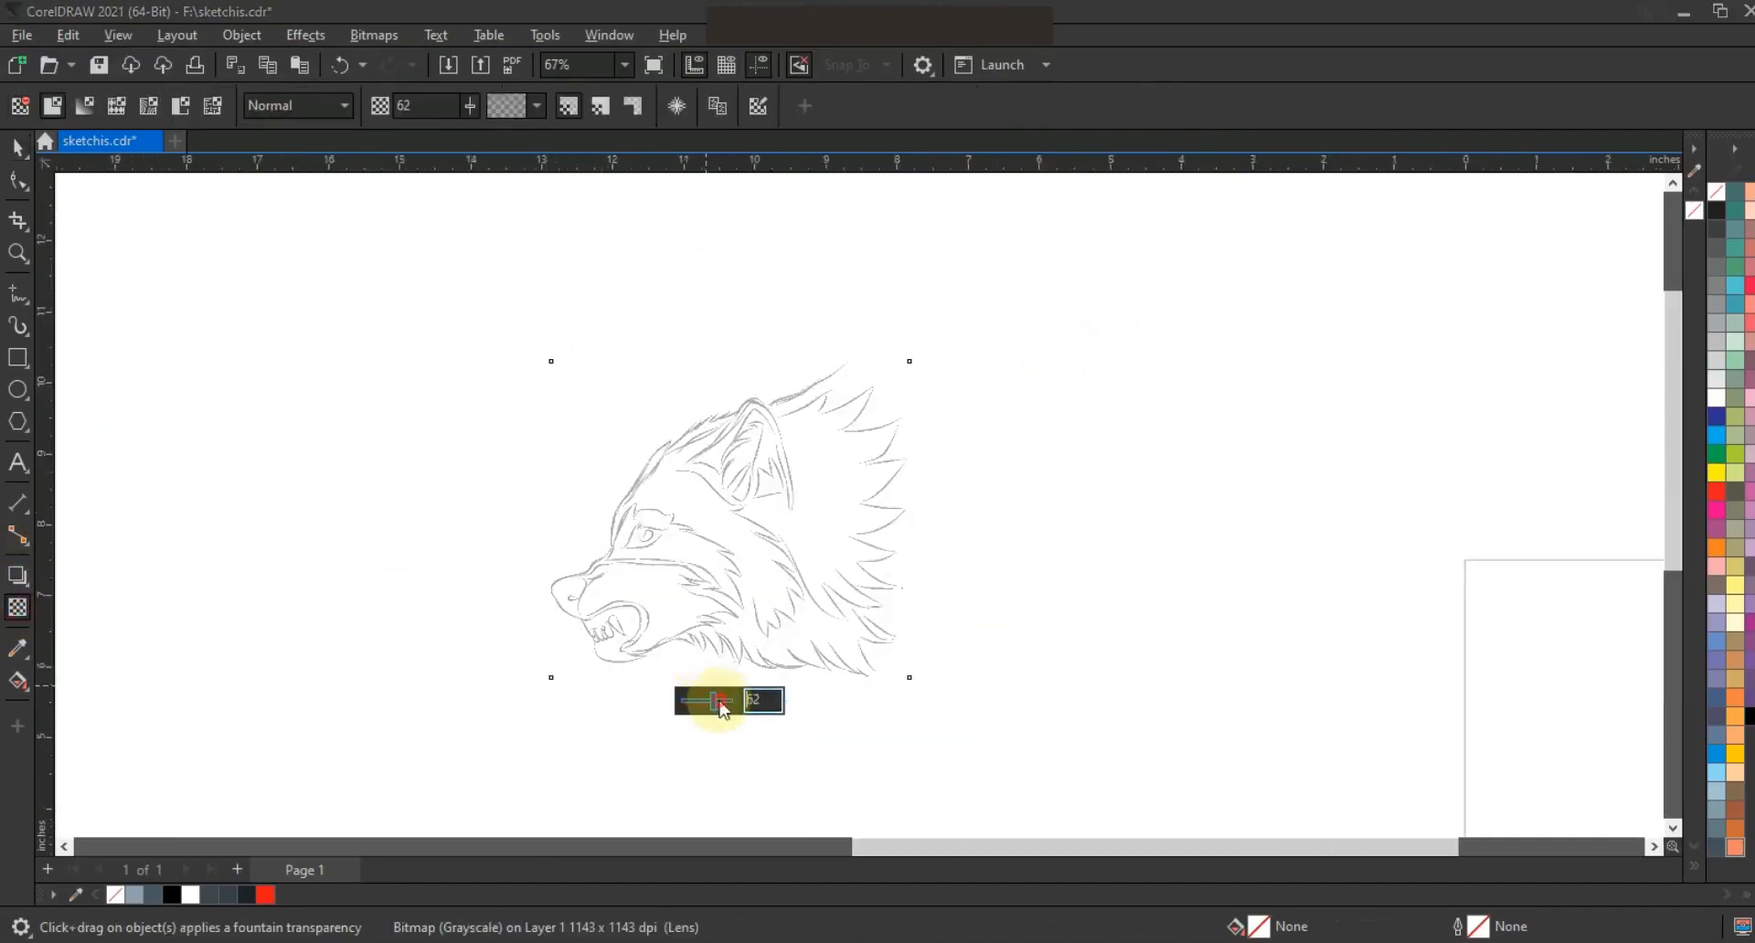
# Set the line width to 2.0 pt and trace the head outline with straight segments from the ear tip to the brow.
pyautogui.click(18, 253)
pyautogui.moveTo(469, 357); pyautogui.dragTo(1011, 713)
pyautogui.moveTo(1011, 712); pyautogui.dragTo(1012, 714)
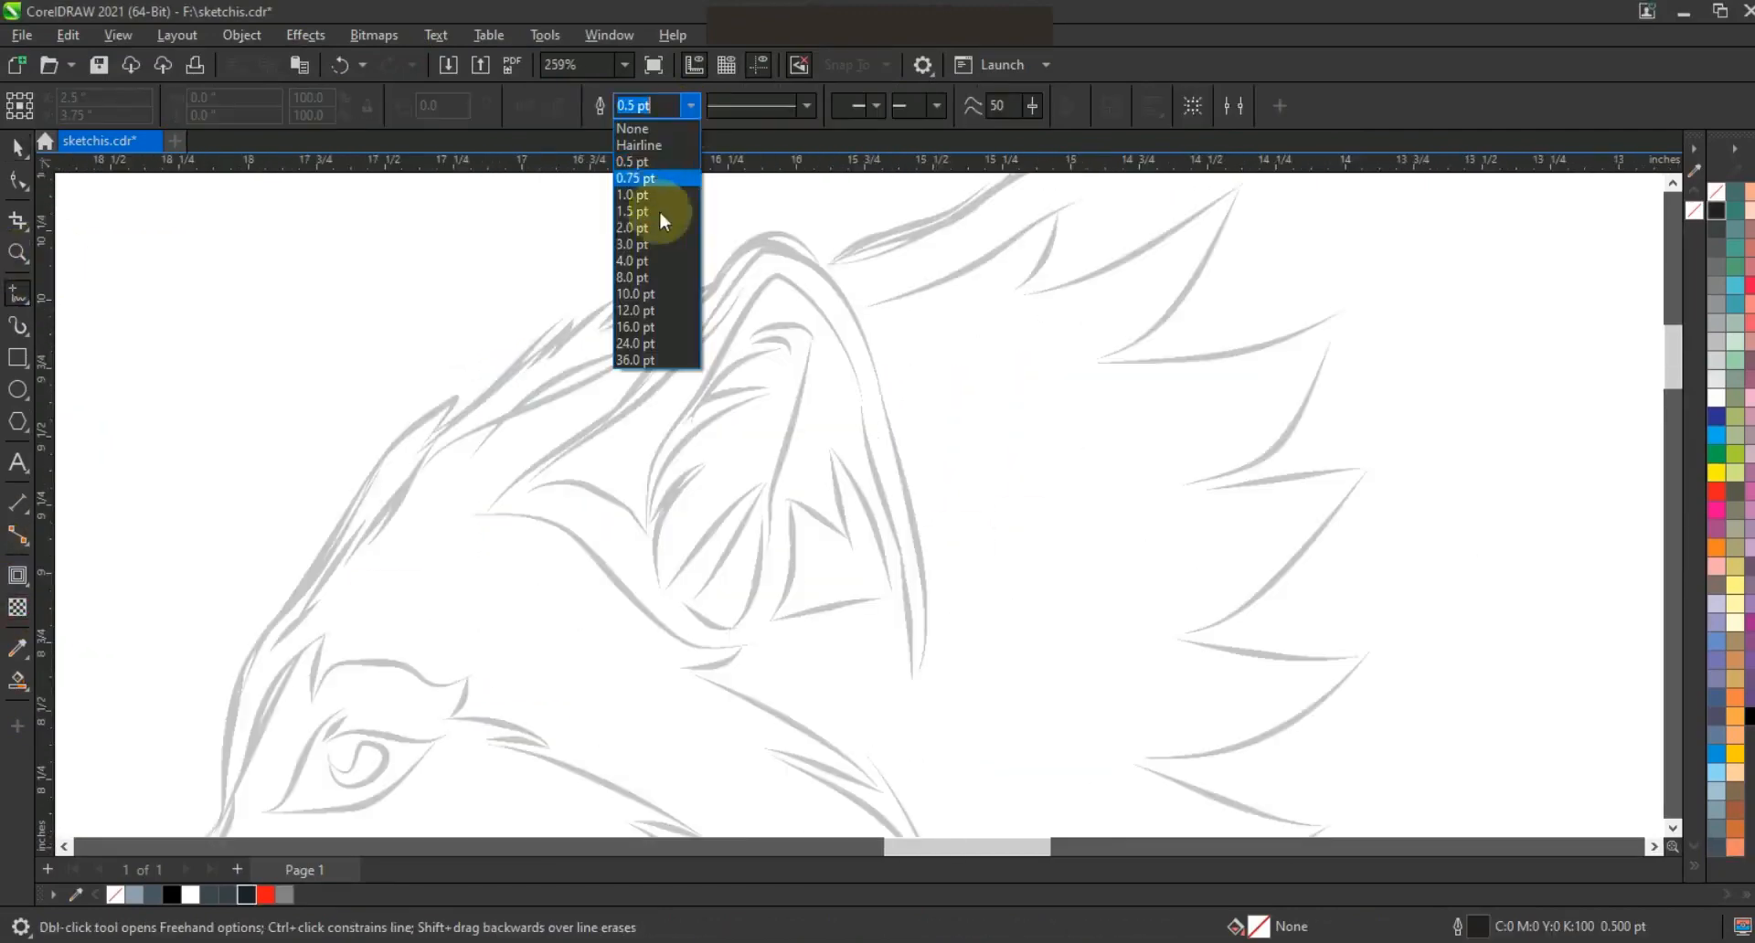
pyautogui.click(648, 225)
pyautogui.click(720, 285)
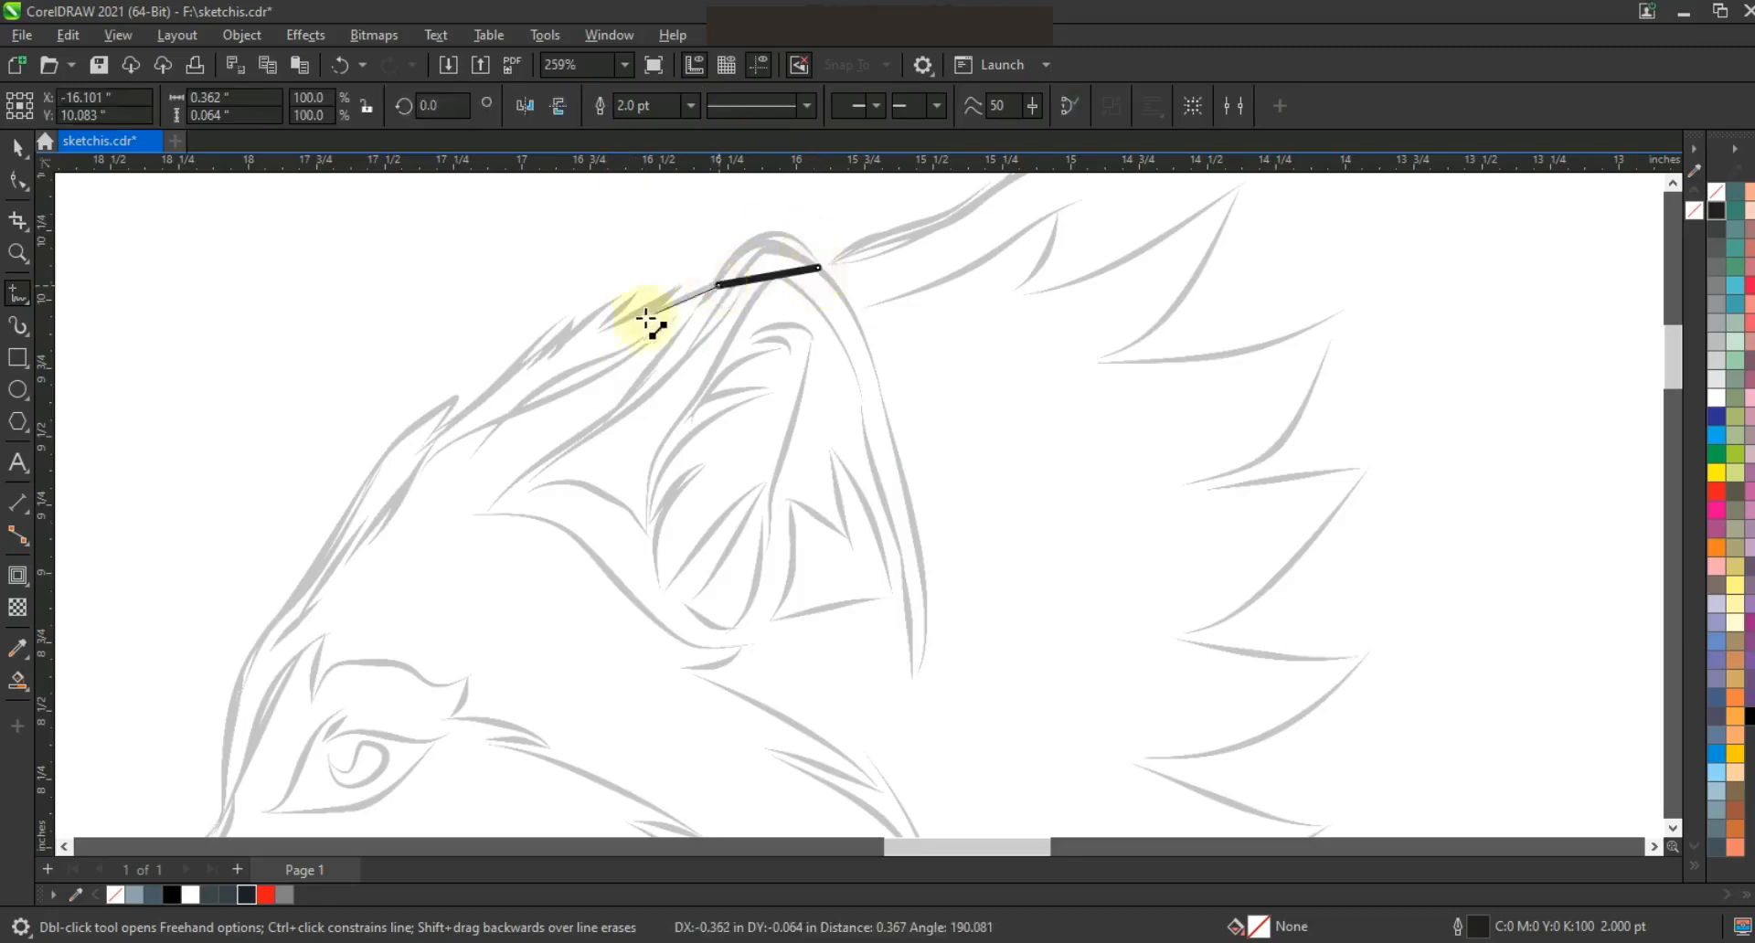
pyautogui.click(642, 276)
pyautogui.click(606, 324)
pyautogui.click(435, 434)
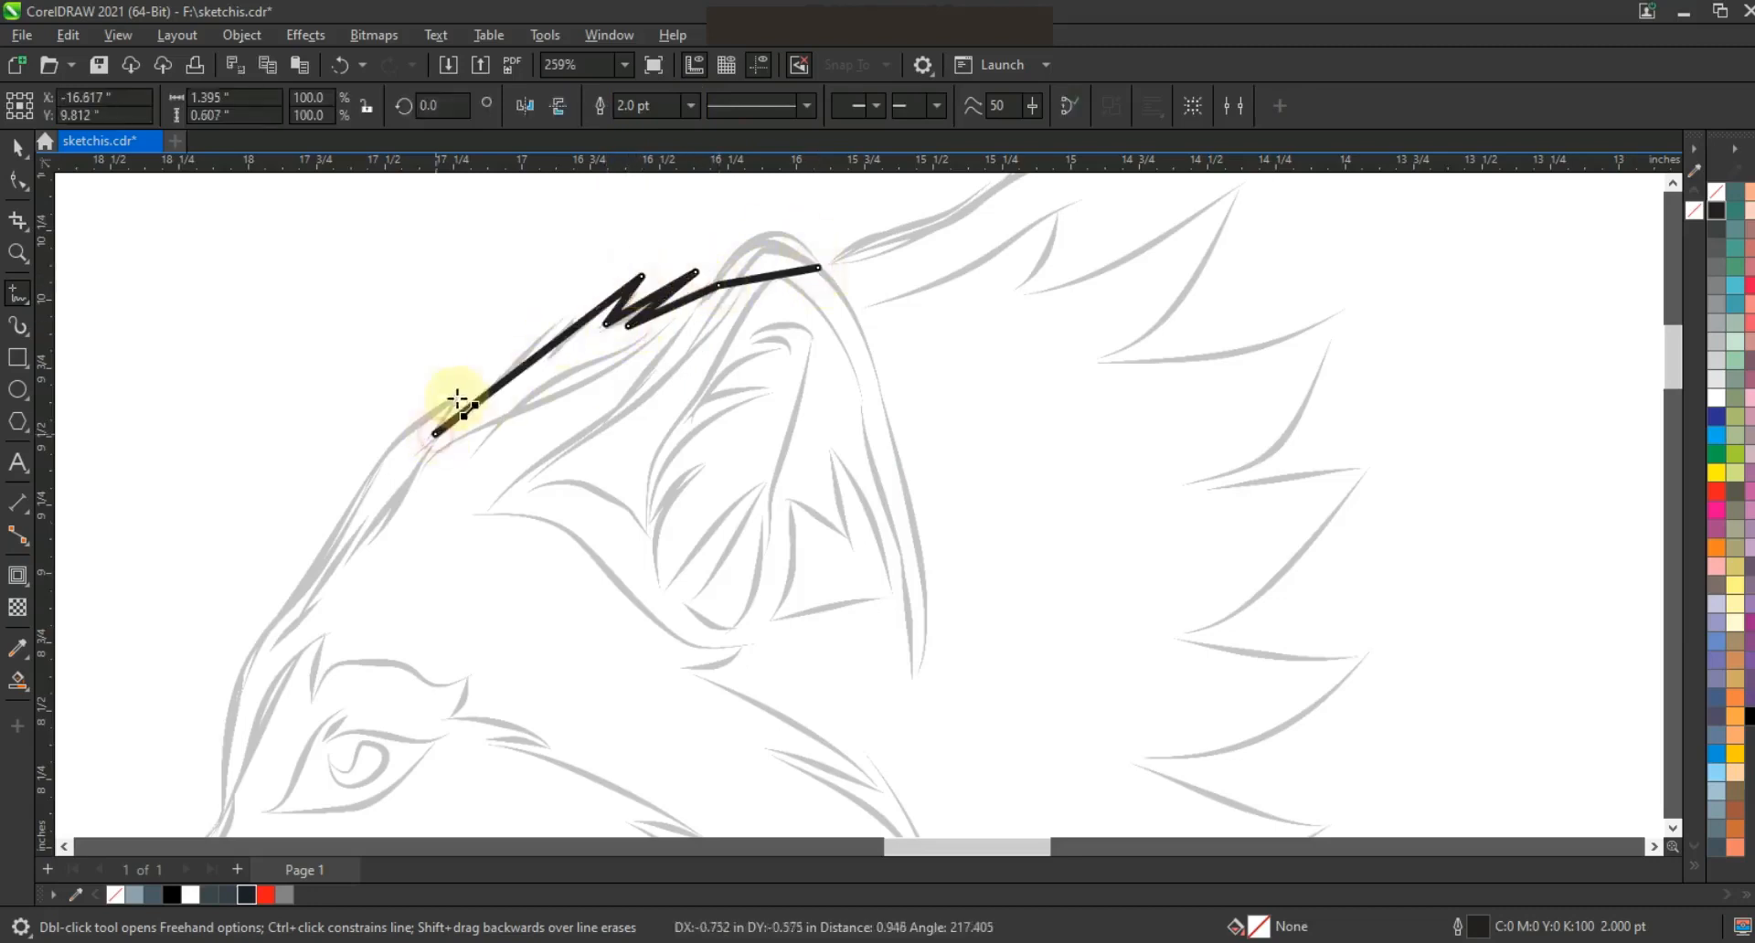
pyautogui.doubleClick(271, 622)
pyautogui.click(224, 810)
# Continue the straight-segment head outline around the nose and lower jaw and along the zigzag throat fur.
pyautogui.scroll(-2, 722, 215)
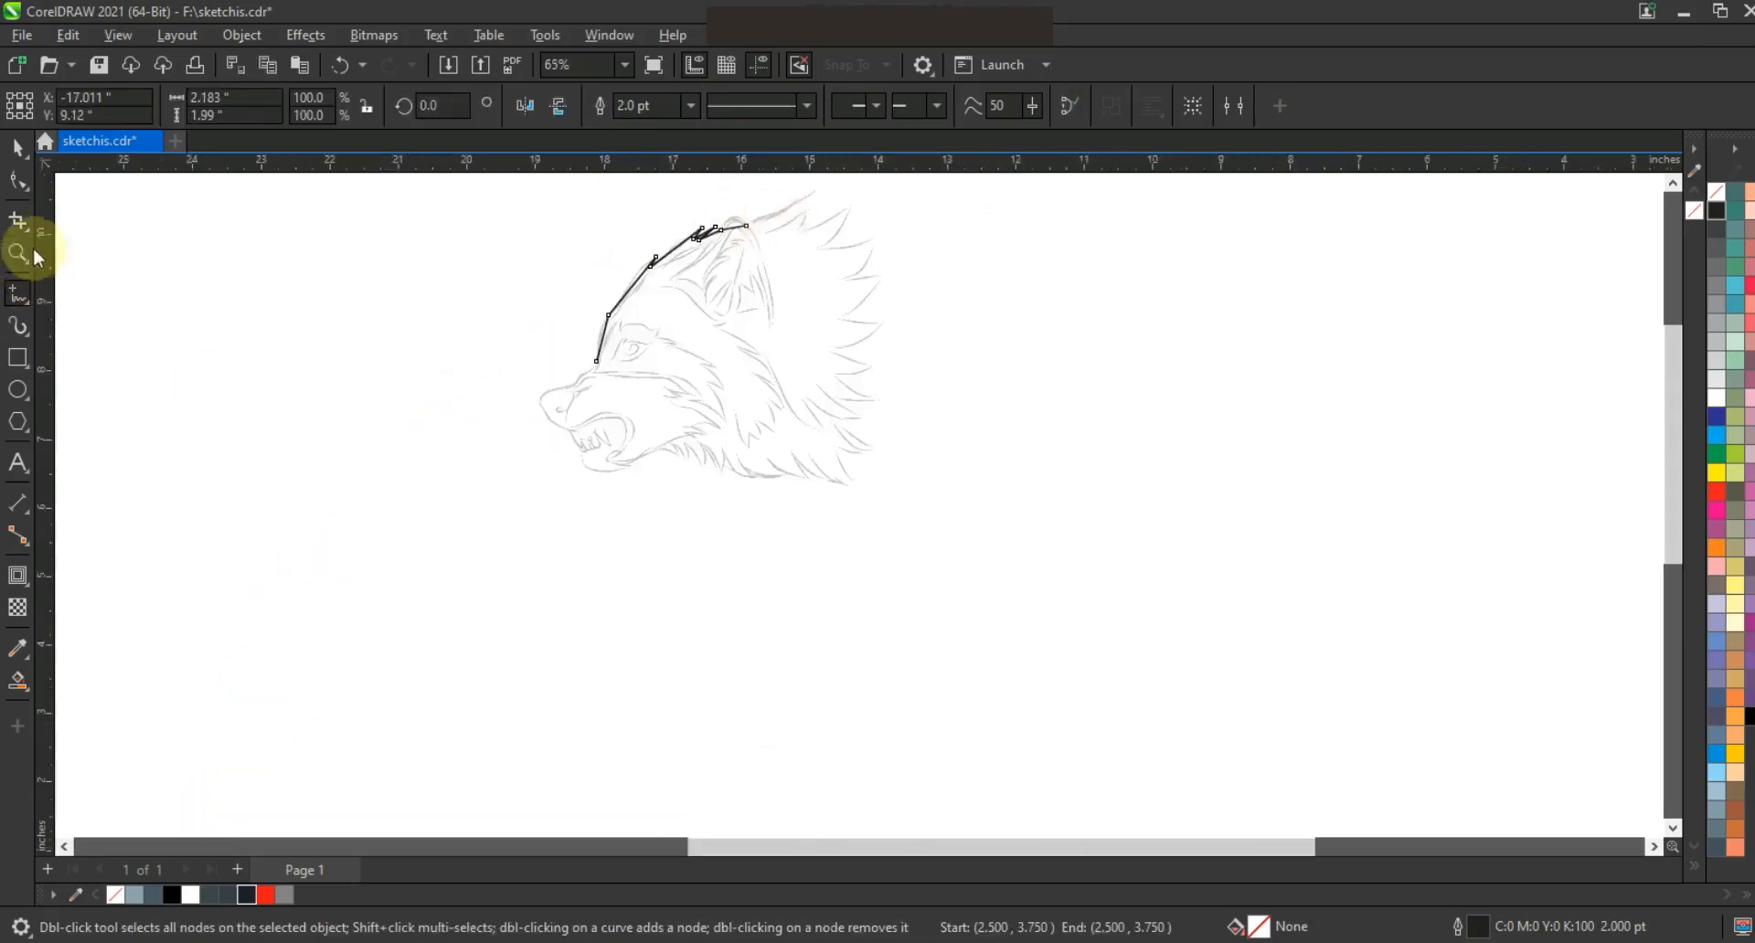
pyautogui.click(19, 253)
pyautogui.moveTo(476, 282); pyautogui.dragTo(919, 519)
pyautogui.press('F5')
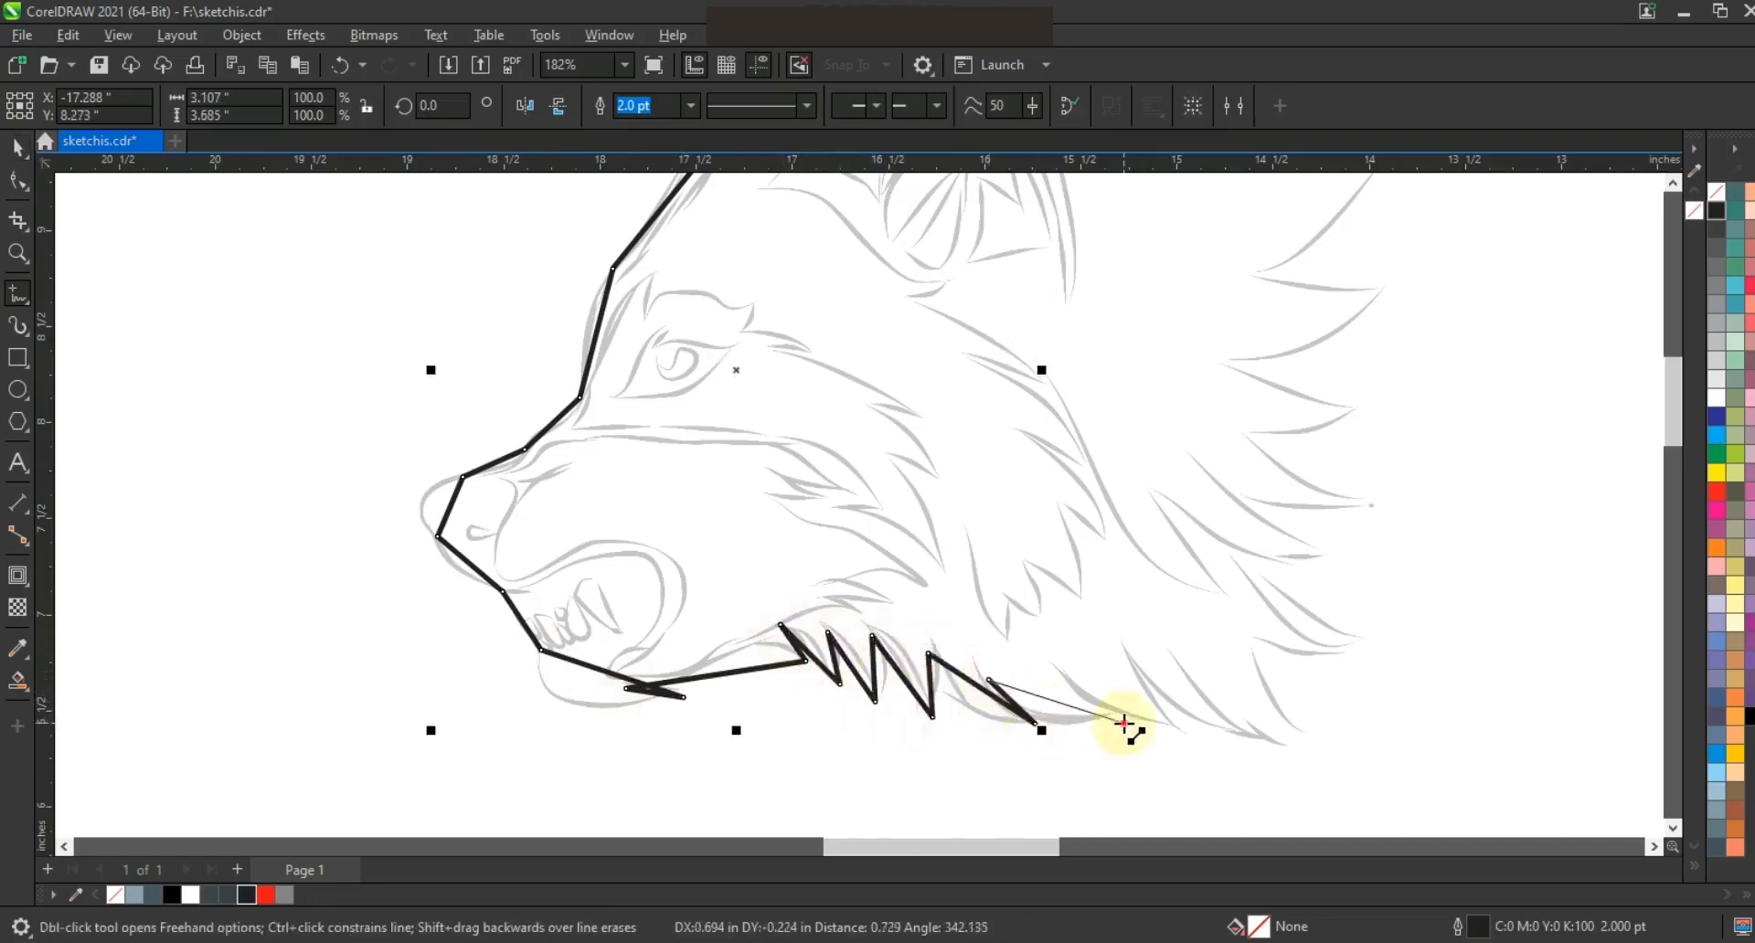
pyautogui.doubleClick(1306, 750)
pyautogui.click(1255, 647)
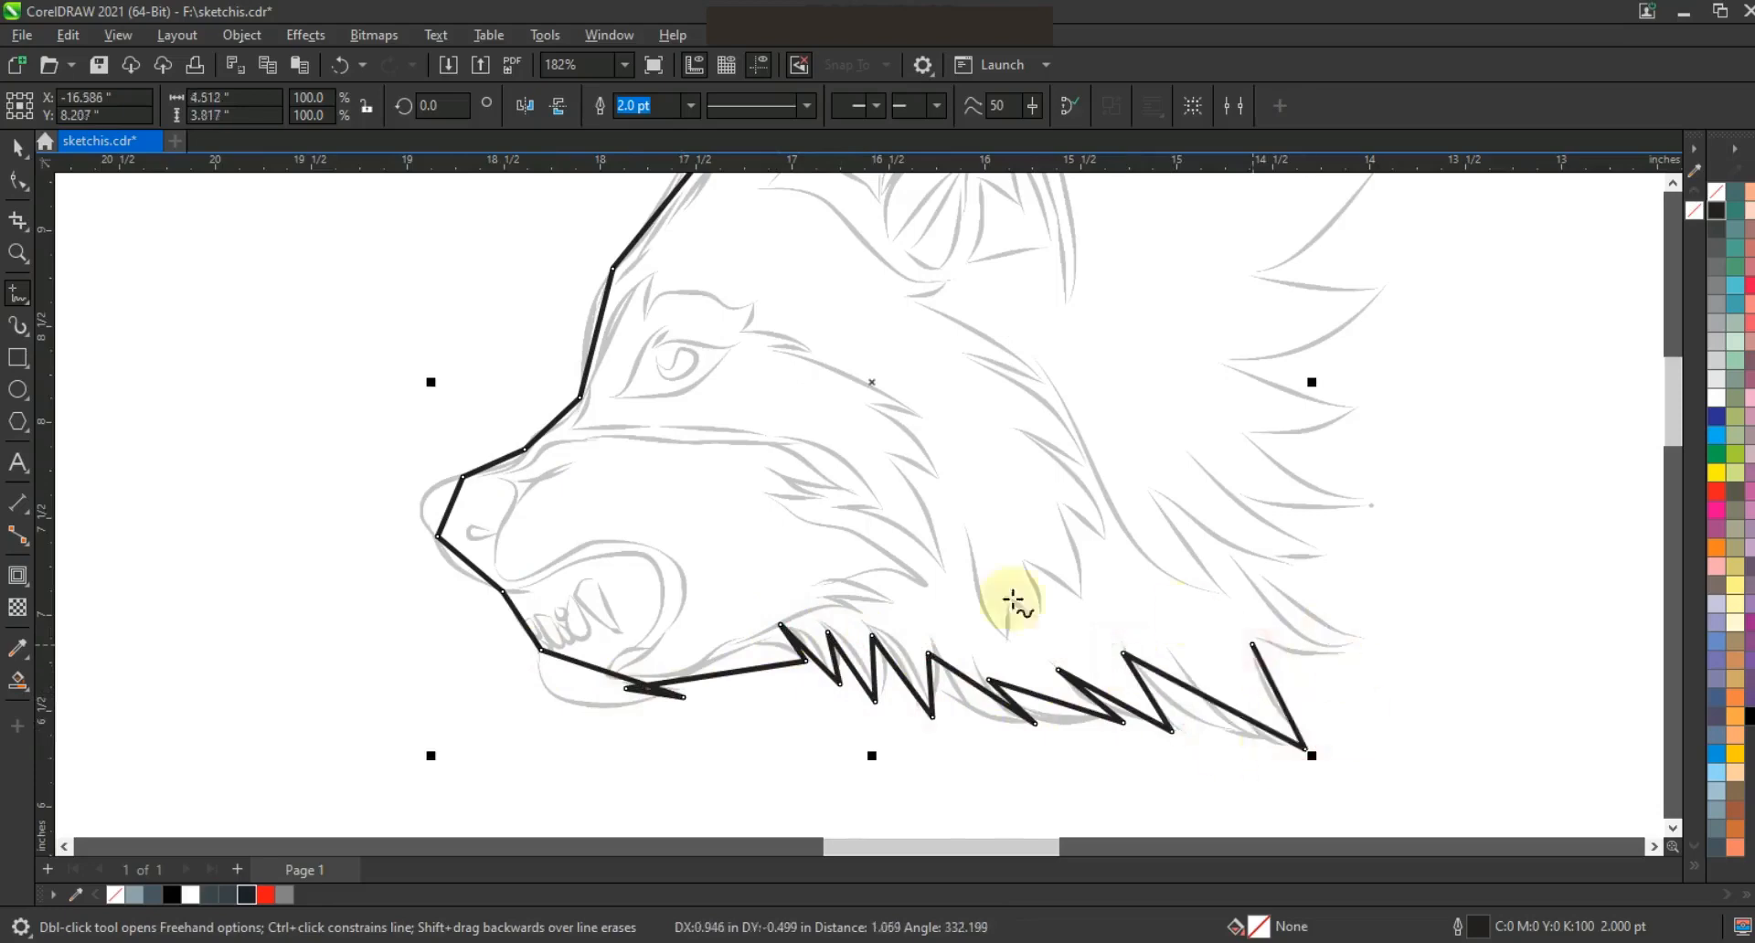
# Select all nodes of the head outline and bend its segments into curves that follow the sketch.
pyautogui.scroll(-1, 952, 499)
pyautogui.click(21, 185)
pyautogui.moveTo(670, 196); pyautogui.dragTo(1241, 666)
pyautogui.scroll(2, 878, 413)
pyautogui.click(17, 254)
pyautogui.moveTo(588, 179); pyautogui.dragTo(1194, 400)
pyautogui.click(19, 181)
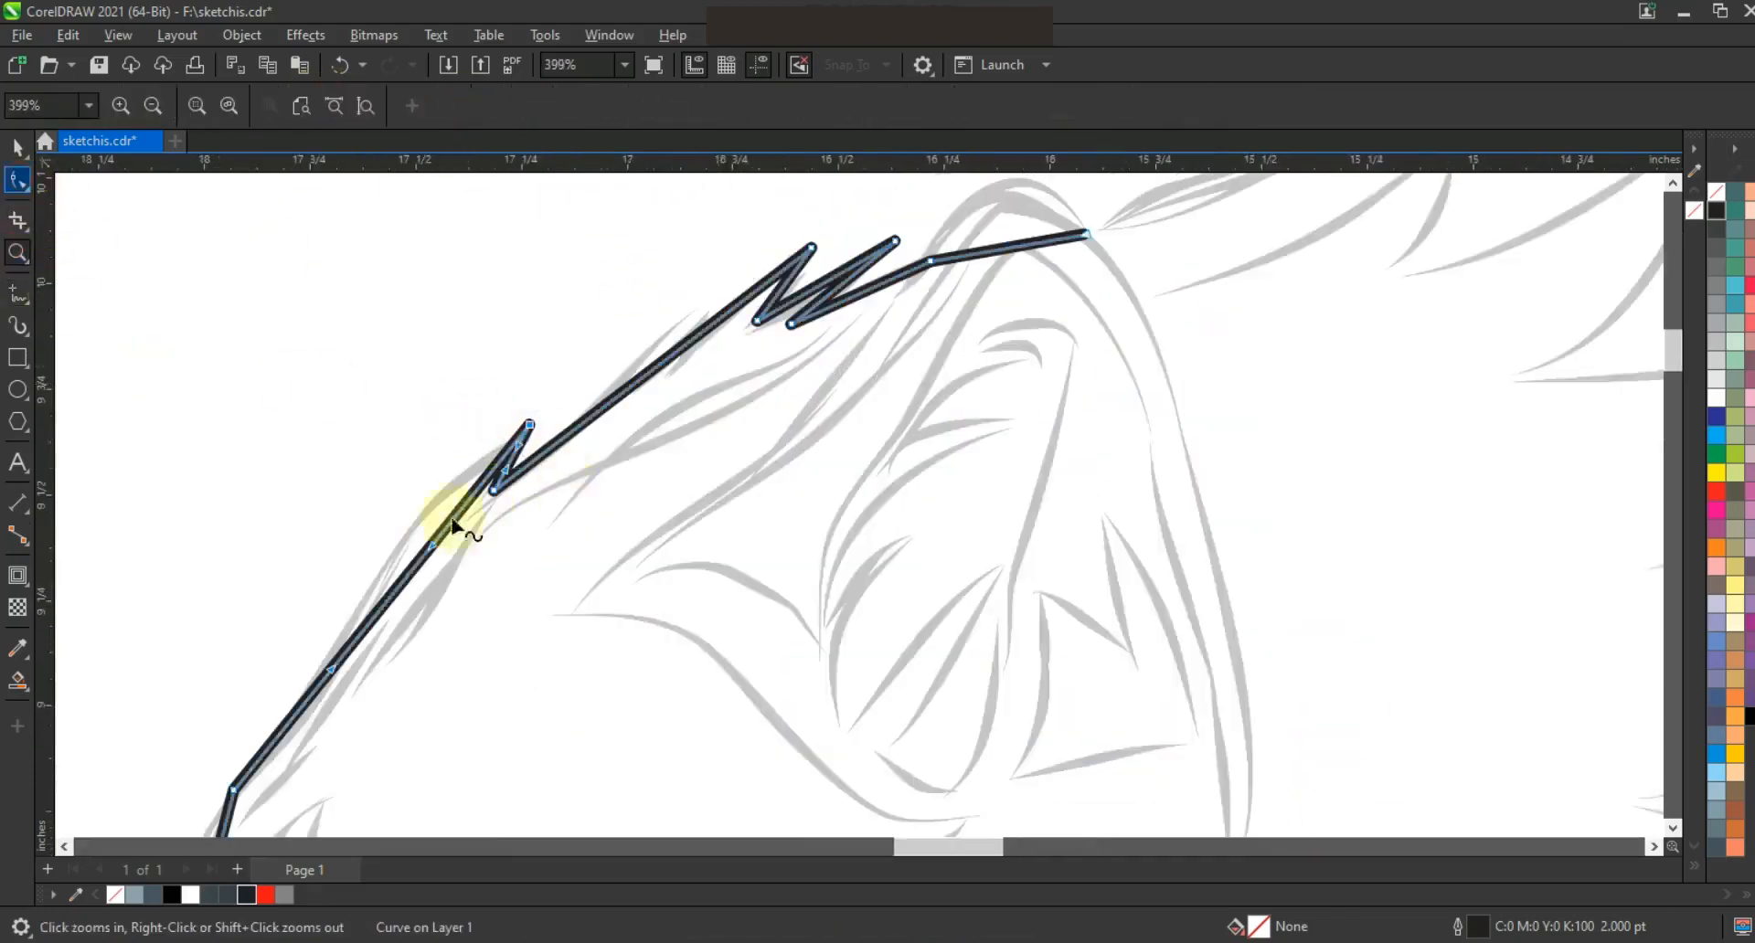
# Draw a closed straight-segment shape for the muzzle, following the snout, cheek fur, jaw and mouth edge back to the nose.
pyautogui.click(338, 392)
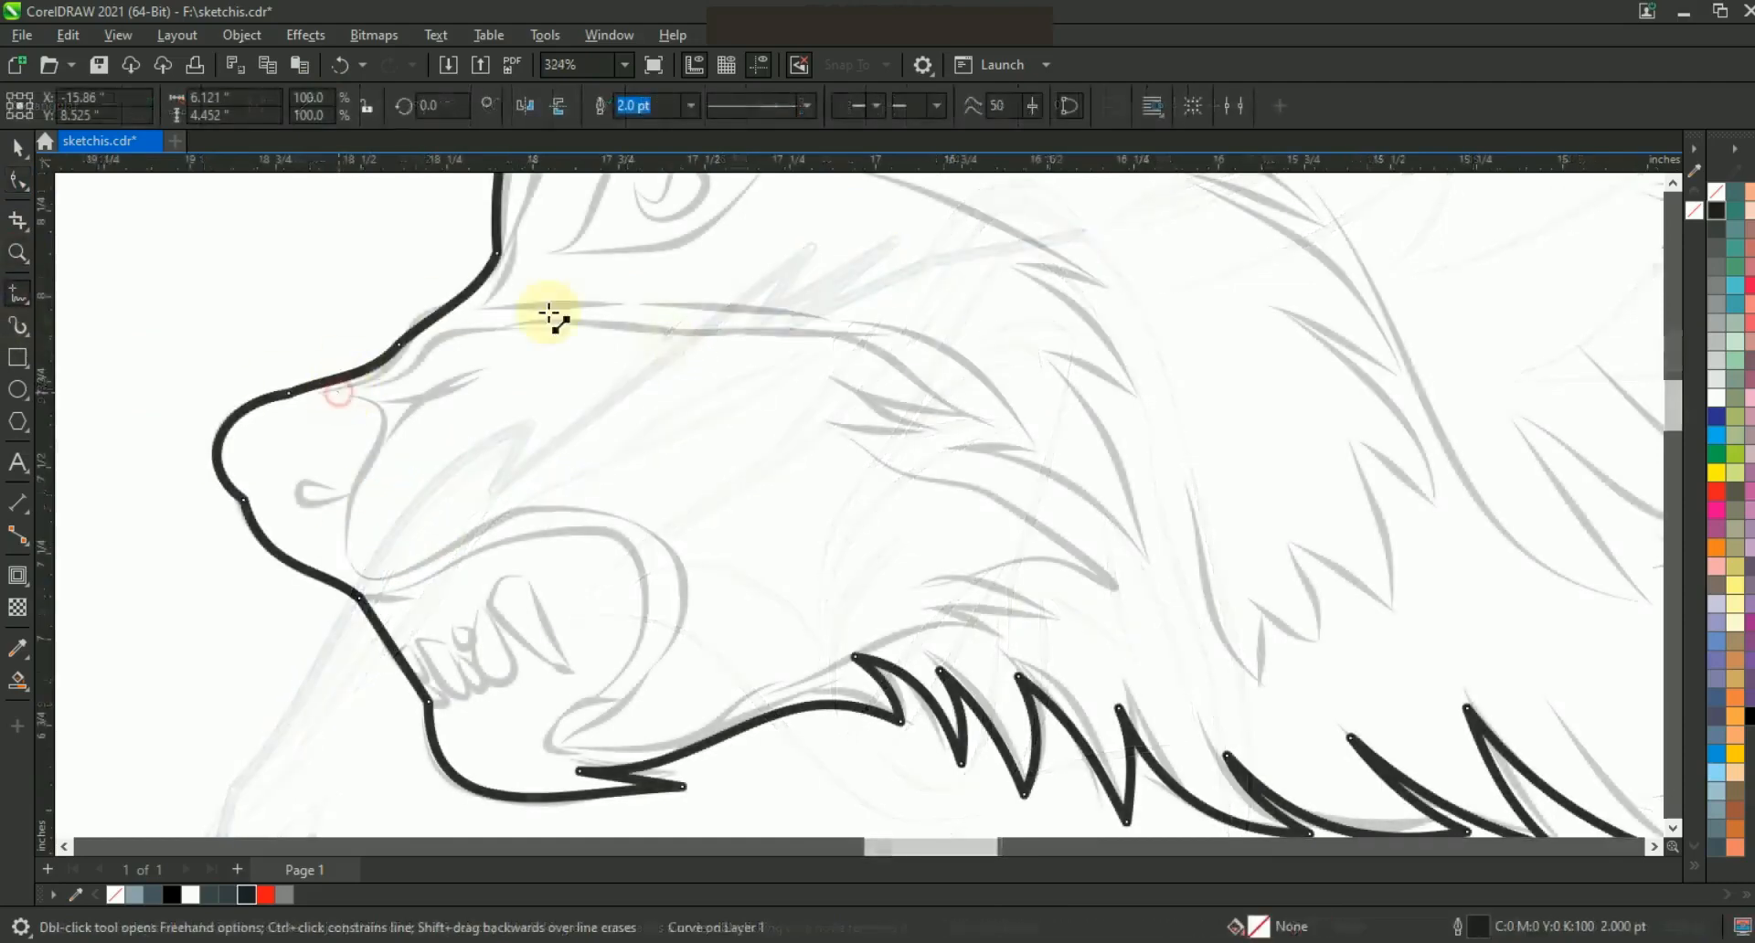
pyautogui.click(560, 324)
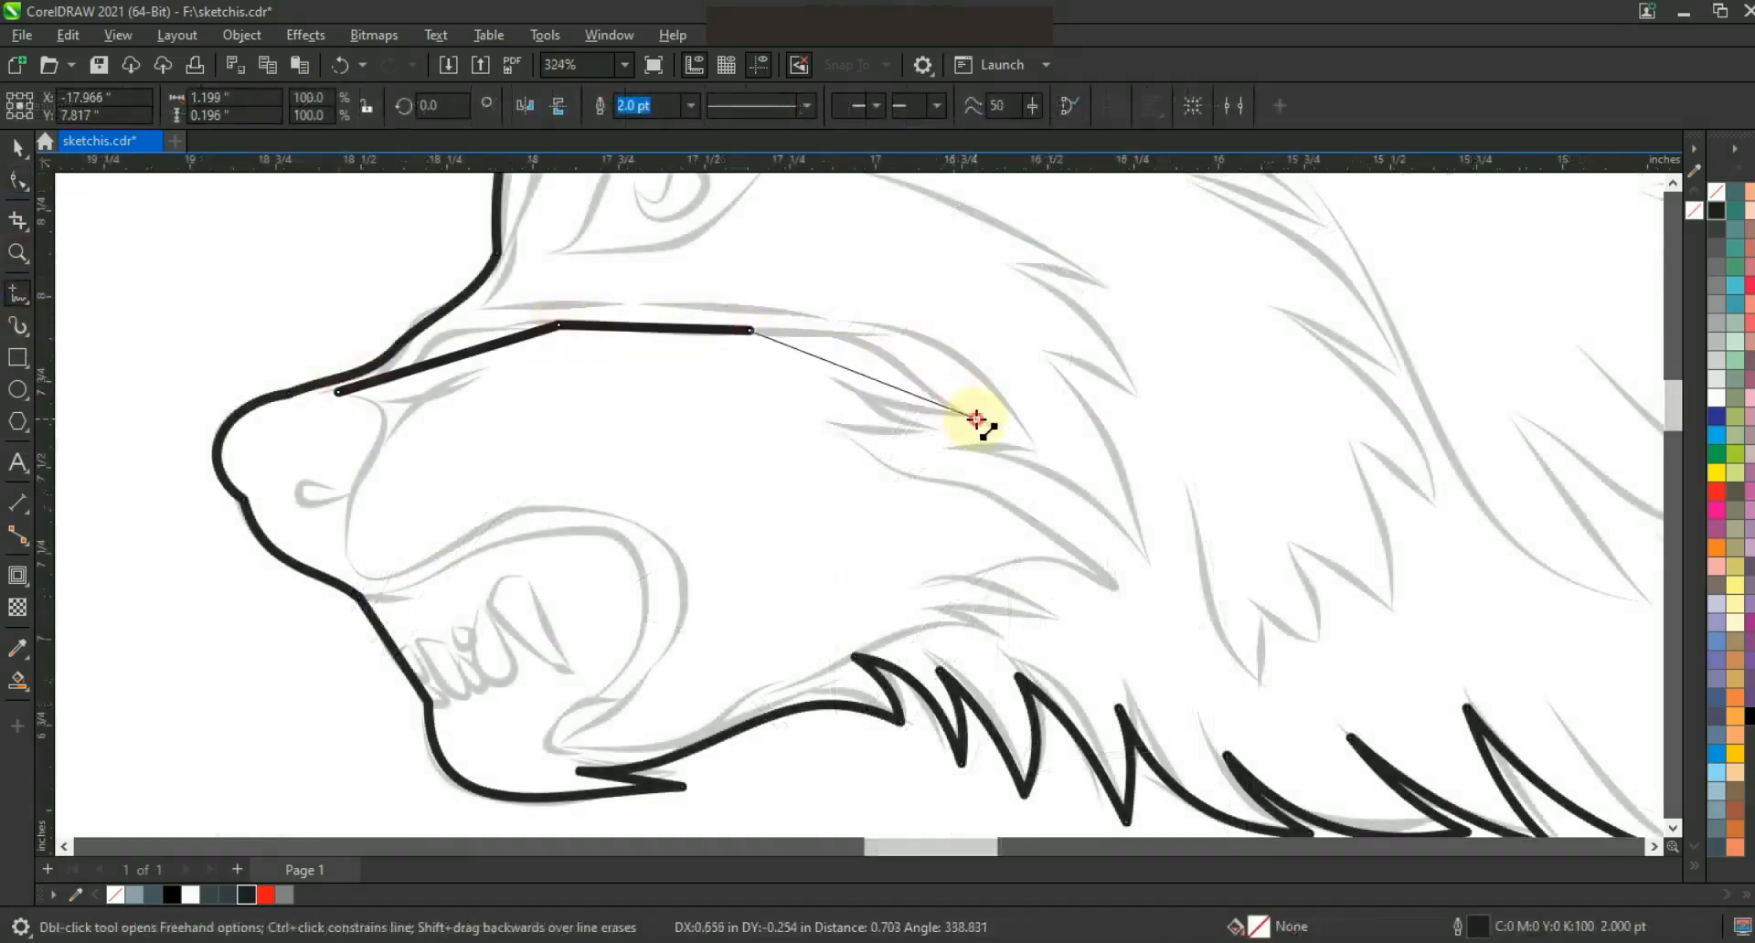
pyautogui.click(977, 419)
pyautogui.click(838, 390)
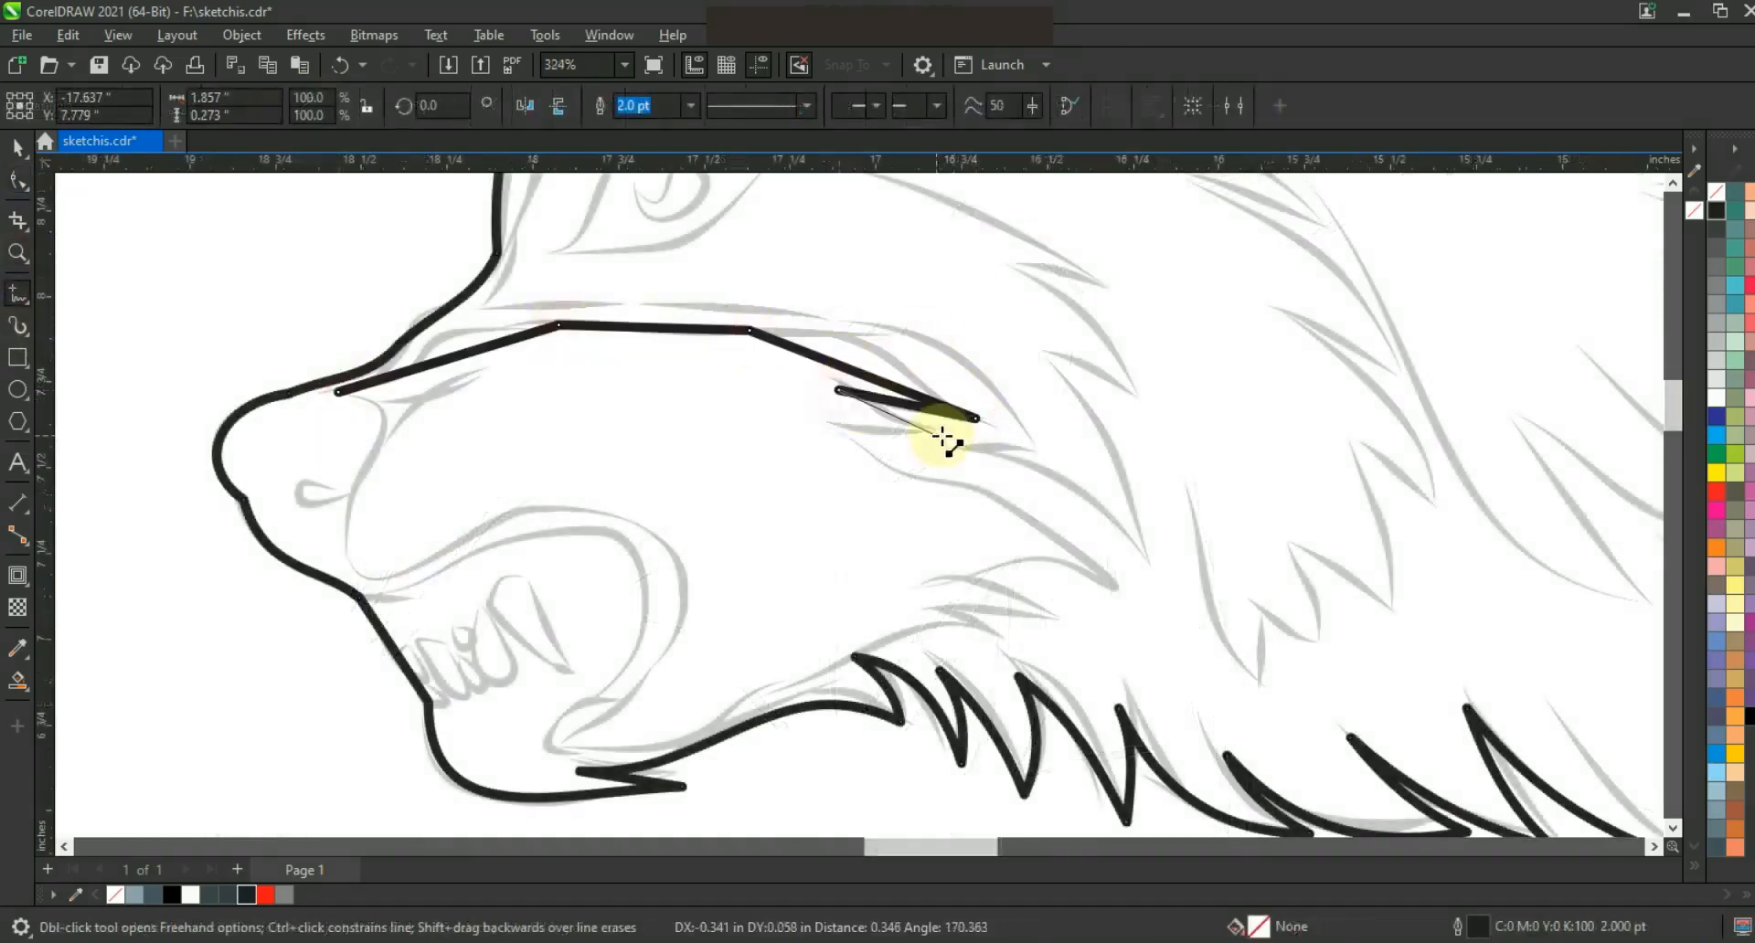
pyautogui.click(923, 581)
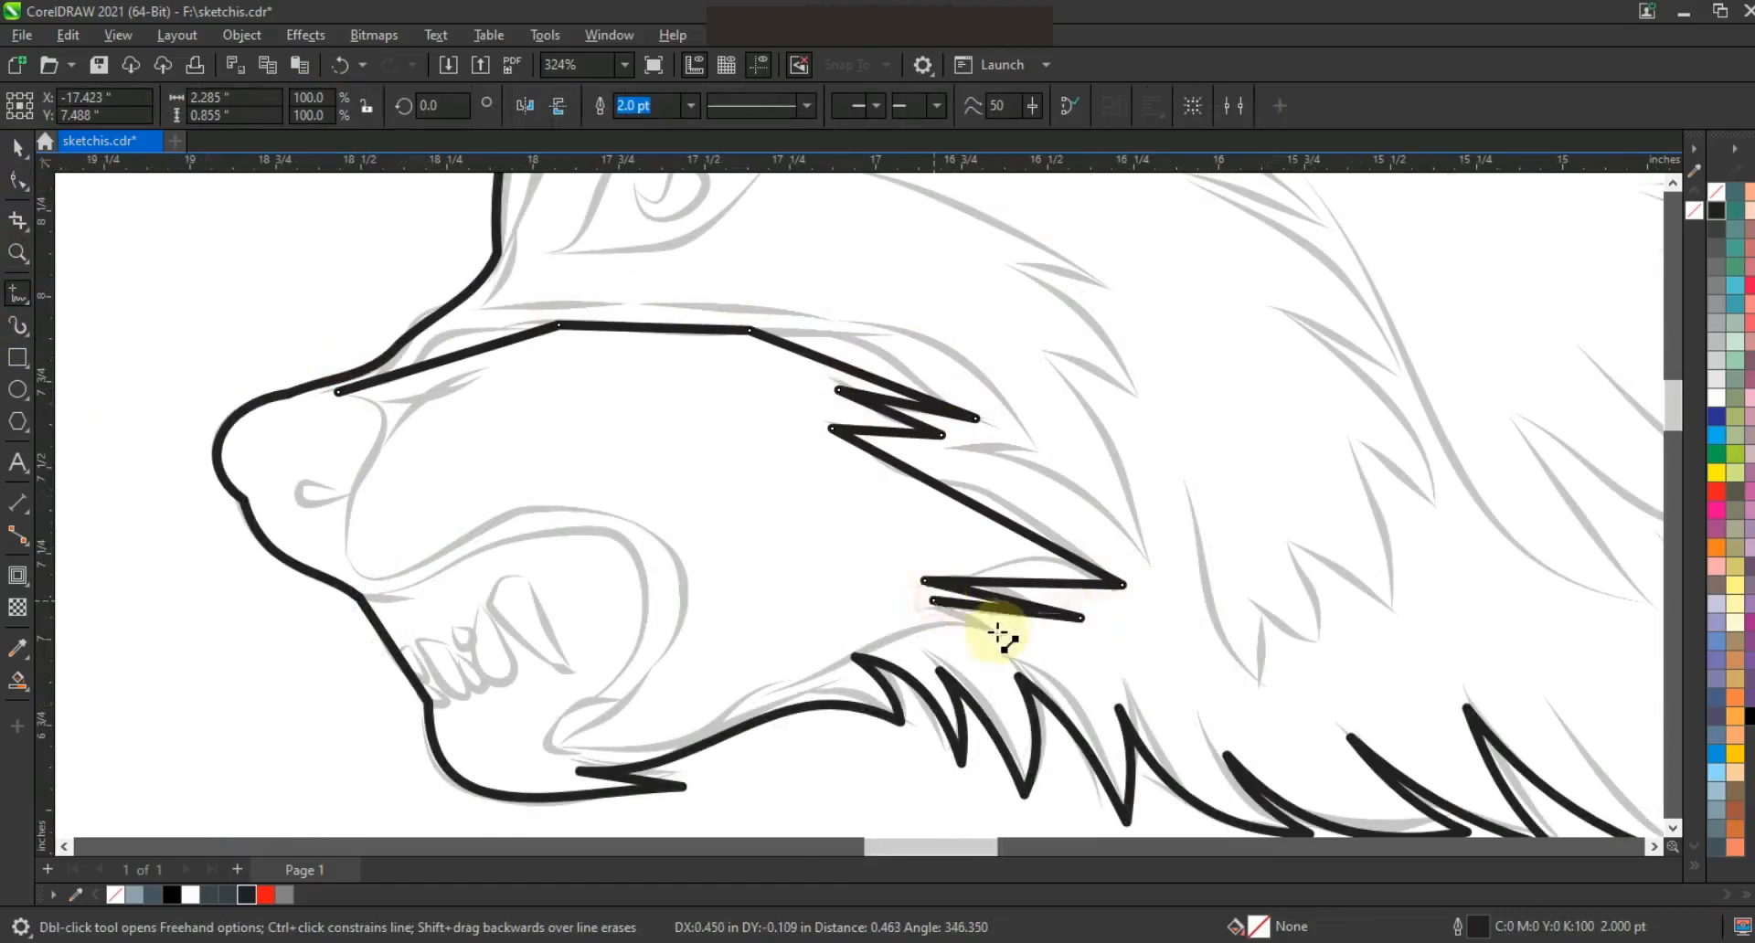
pyautogui.click(558, 752)
pyautogui.click(616, 512)
pyautogui.click(339, 531)
pyautogui.click(338, 393)
# Convert the muzzle shape's segments to curves and bend its top and cheek fur edges along the sketch.
pyautogui.click(18, 180)
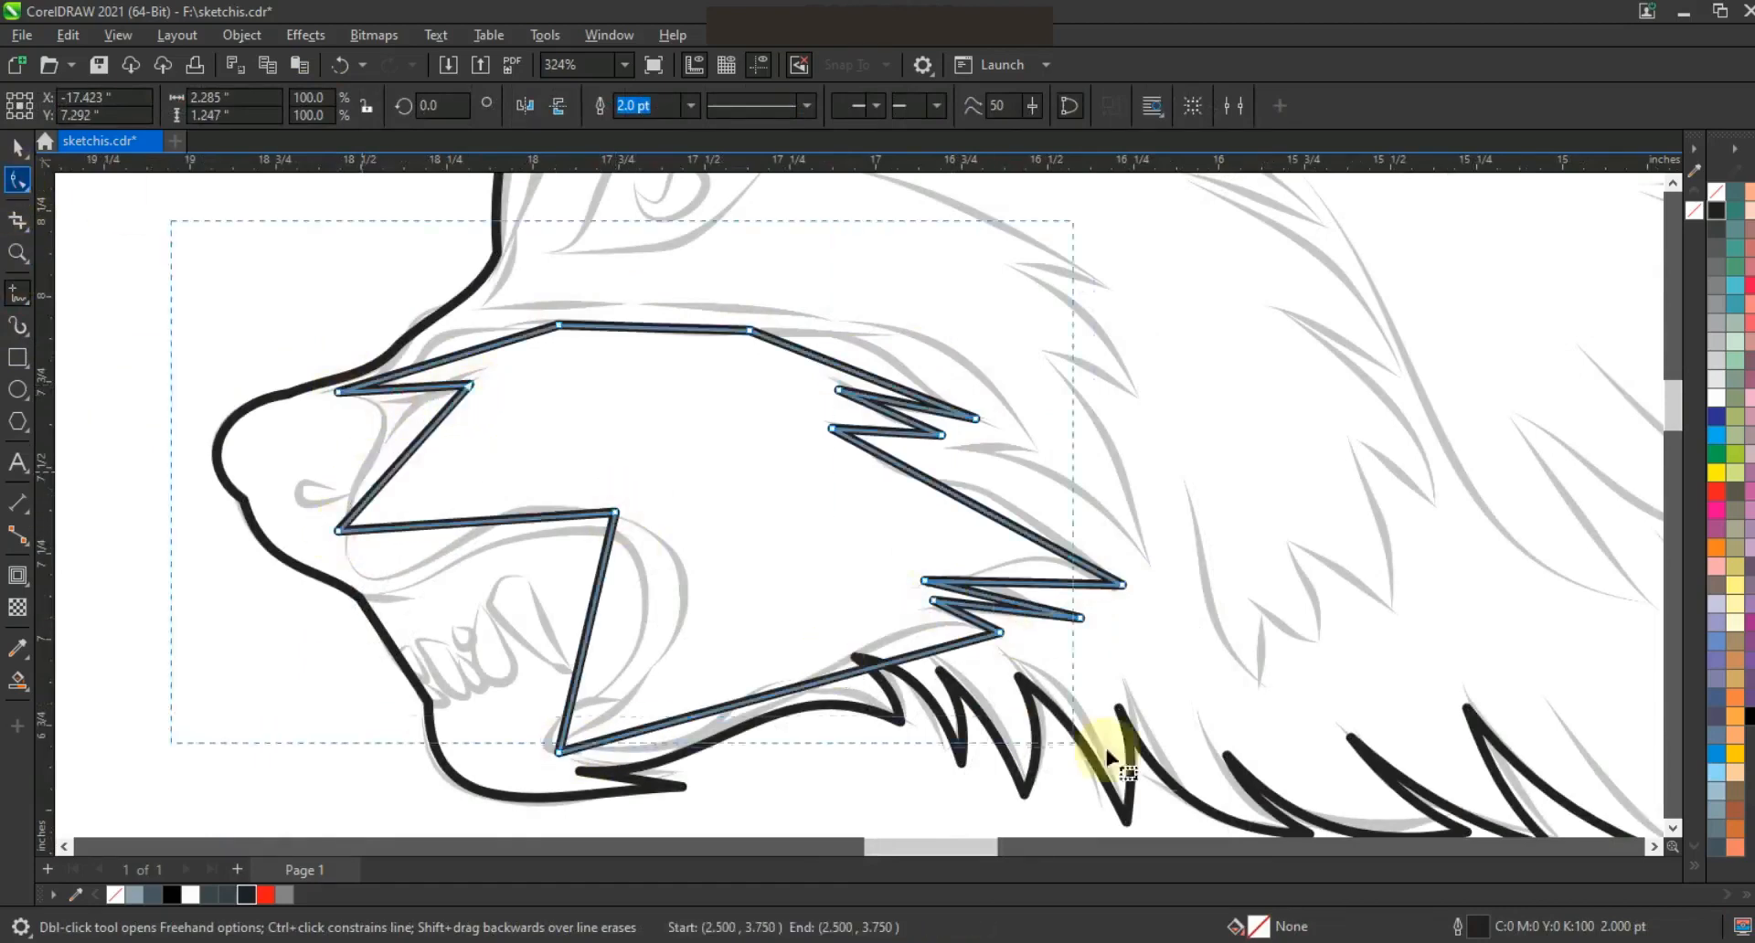
pyautogui.click(820, 371)
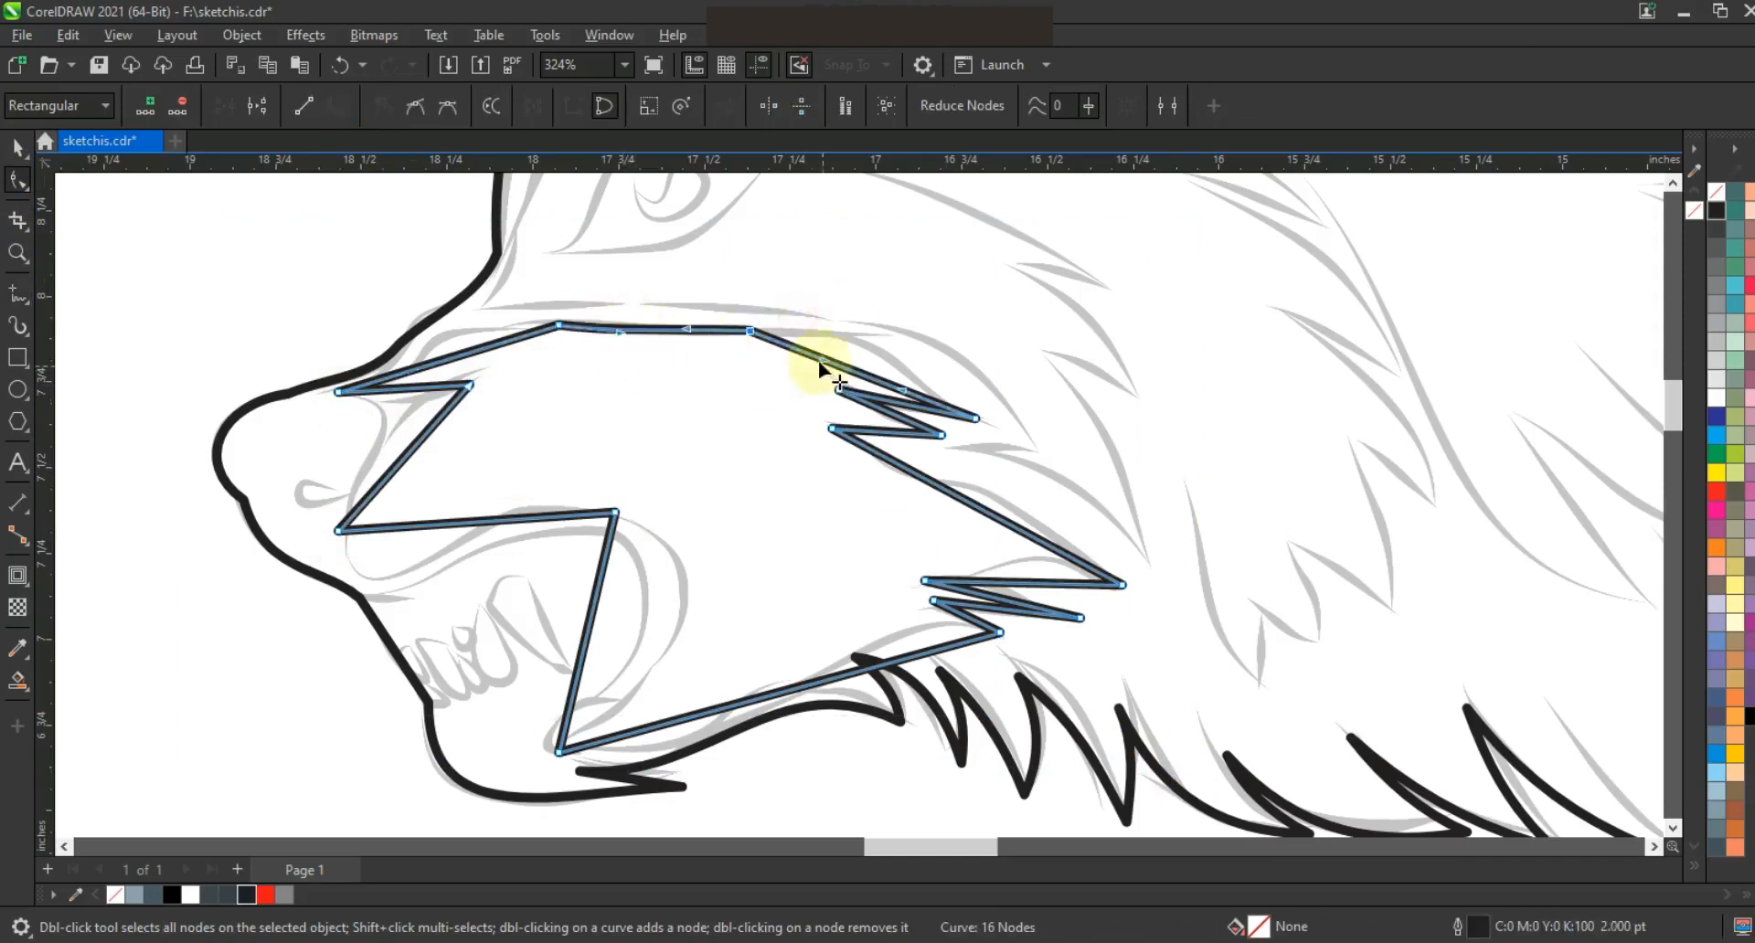
pyautogui.moveTo(871, 315); pyautogui.dragTo(874, 312)
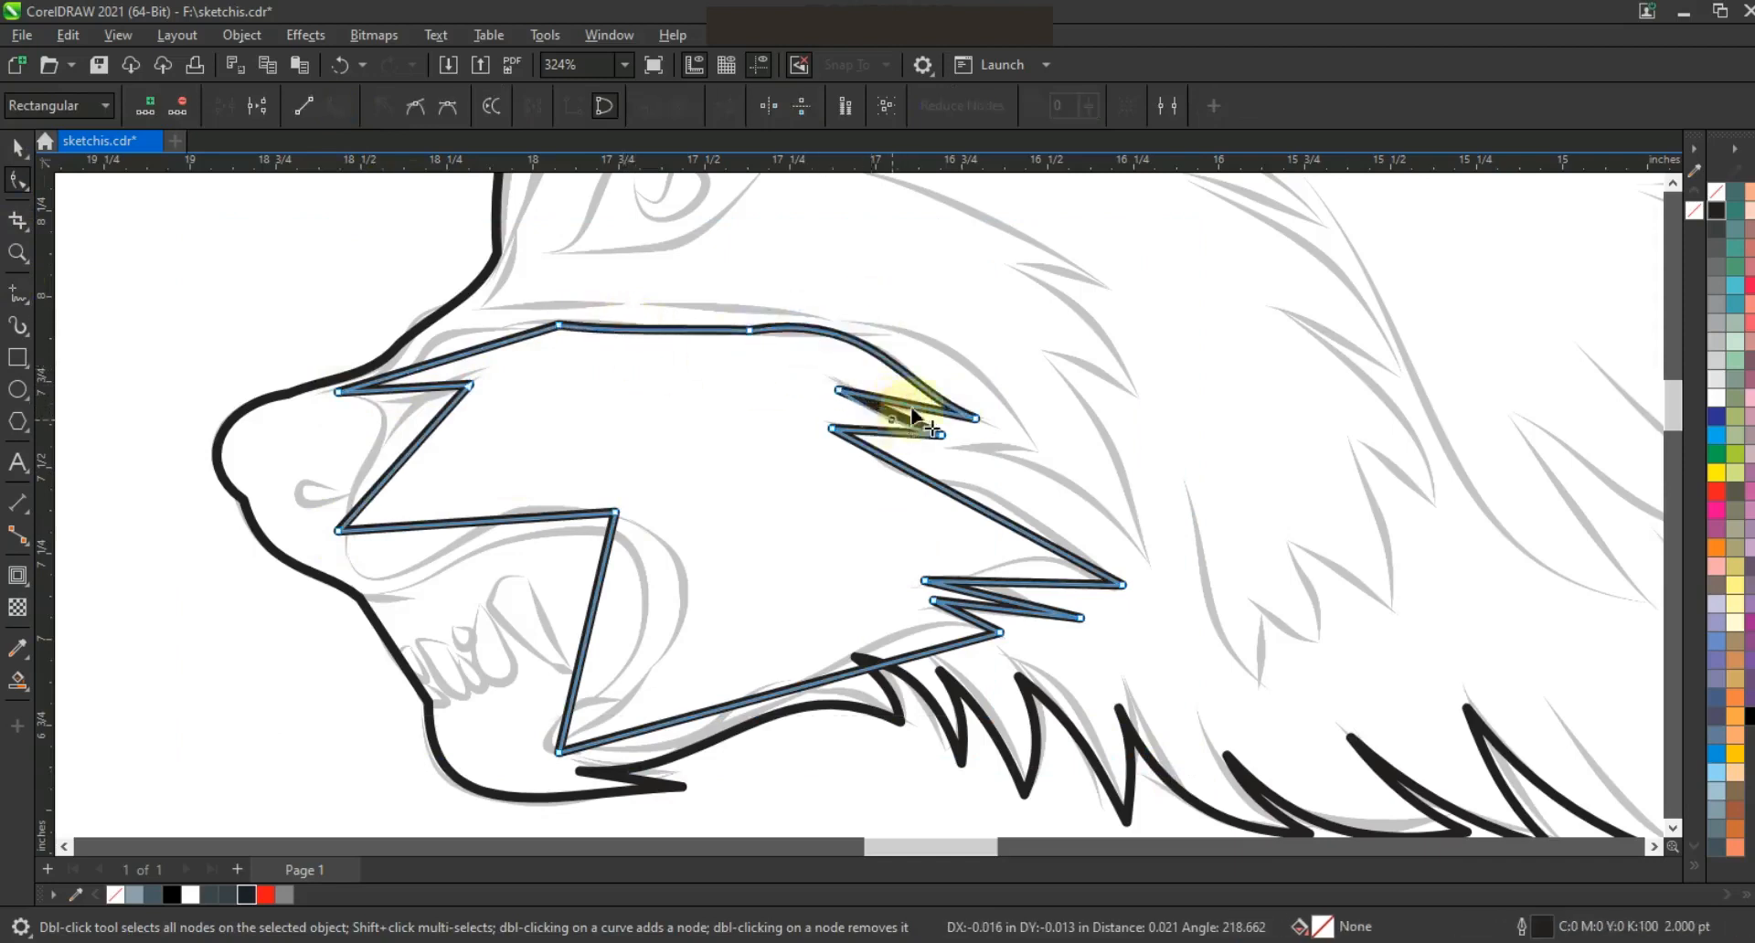
pyautogui.moveTo(1088, 546); pyautogui.dragTo(1012, 527)
pyautogui.moveTo(1005, 600); pyautogui.dragTo(1022, 674)
pyautogui.moveTo(854, 673); pyautogui.dragTo(819, 598)
# Bend the muzzle shape's jaw, mouth and nose edges to match the sketched lines.
pyautogui.moveTo(707, 713); pyautogui.dragTo(820, 747)
pyautogui.moveTo(590, 614); pyautogui.dragTo(733, 646)
pyautogui.moveTo(674, 530); pyautogui.dragTo(686, 525)
pyautogui.click(616, 513)
pyautogui.moveTo(523, 518); pyautogui.dragTo(518, 491)
pyautogui.click(339, 531)
pyautogui.moveTo(427, 524); pyautogui.dragTo(349, 639)
pyautogui.moveTo(518, 491); pyautogui.dragTo(394, 402)
pyautogui.moveTo(460, 358); pyautogui.dragTo(403, 314)
pyautogui.moveTo(381, 349); pyautogui.dragTo(432, 379)
pyautogui.moveTo(402, 315); pyautogui.dragTo(397, 308)
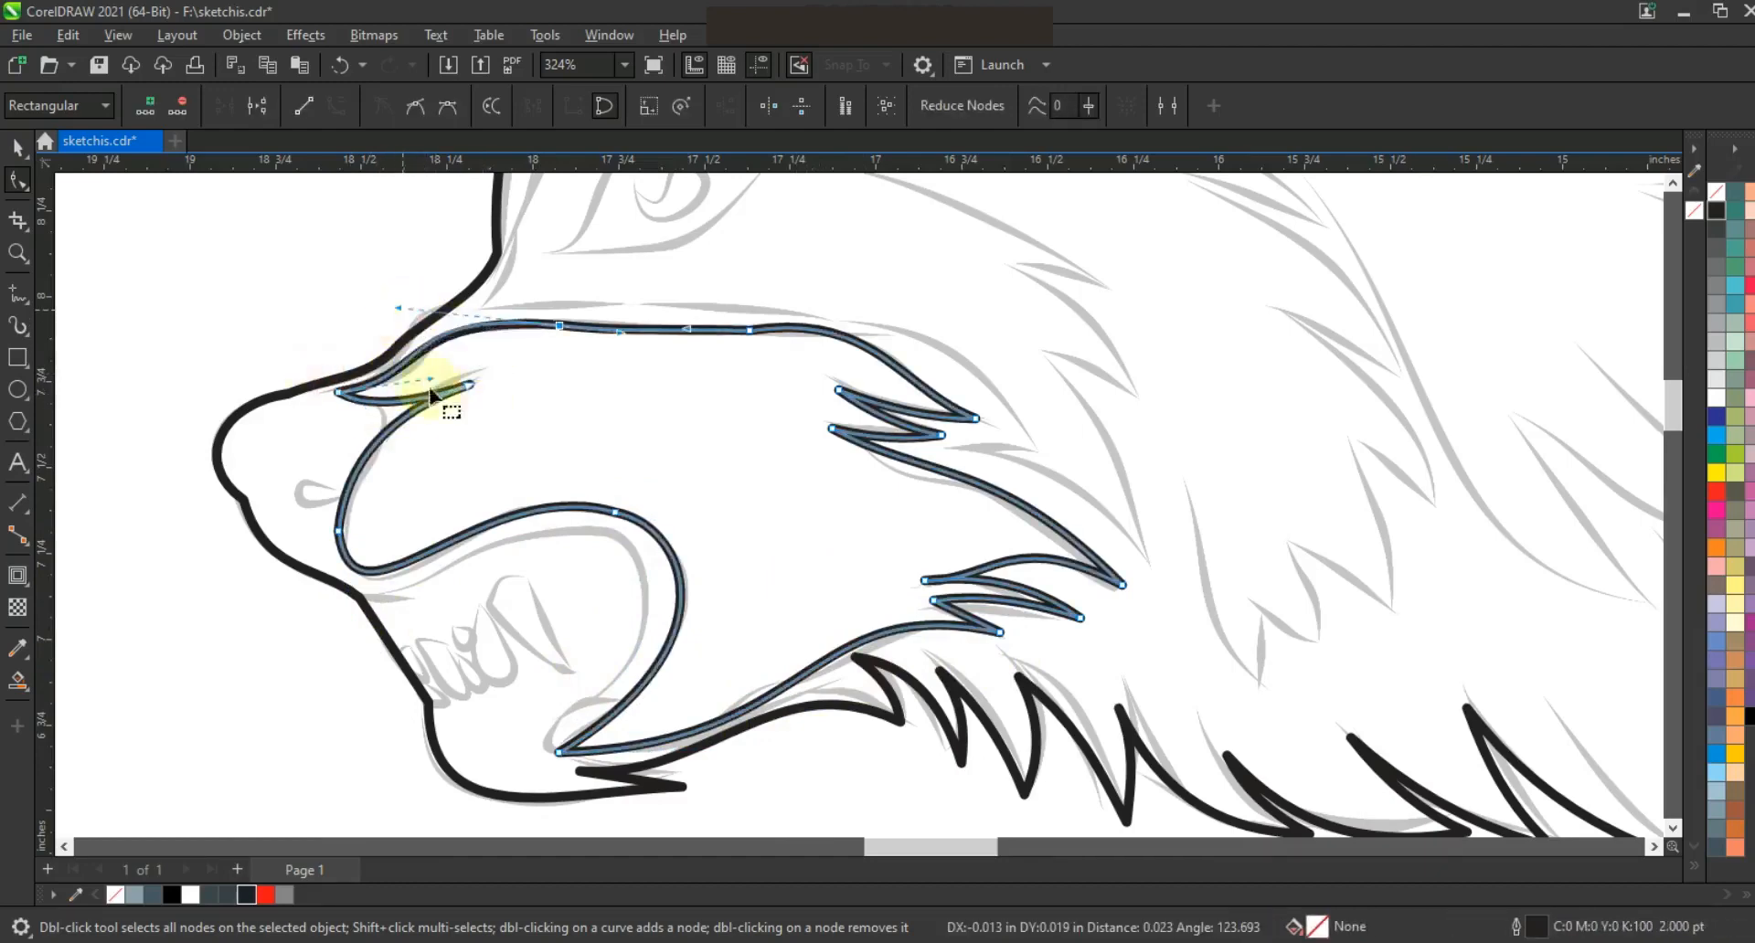
pyautogui.click(559, 752)
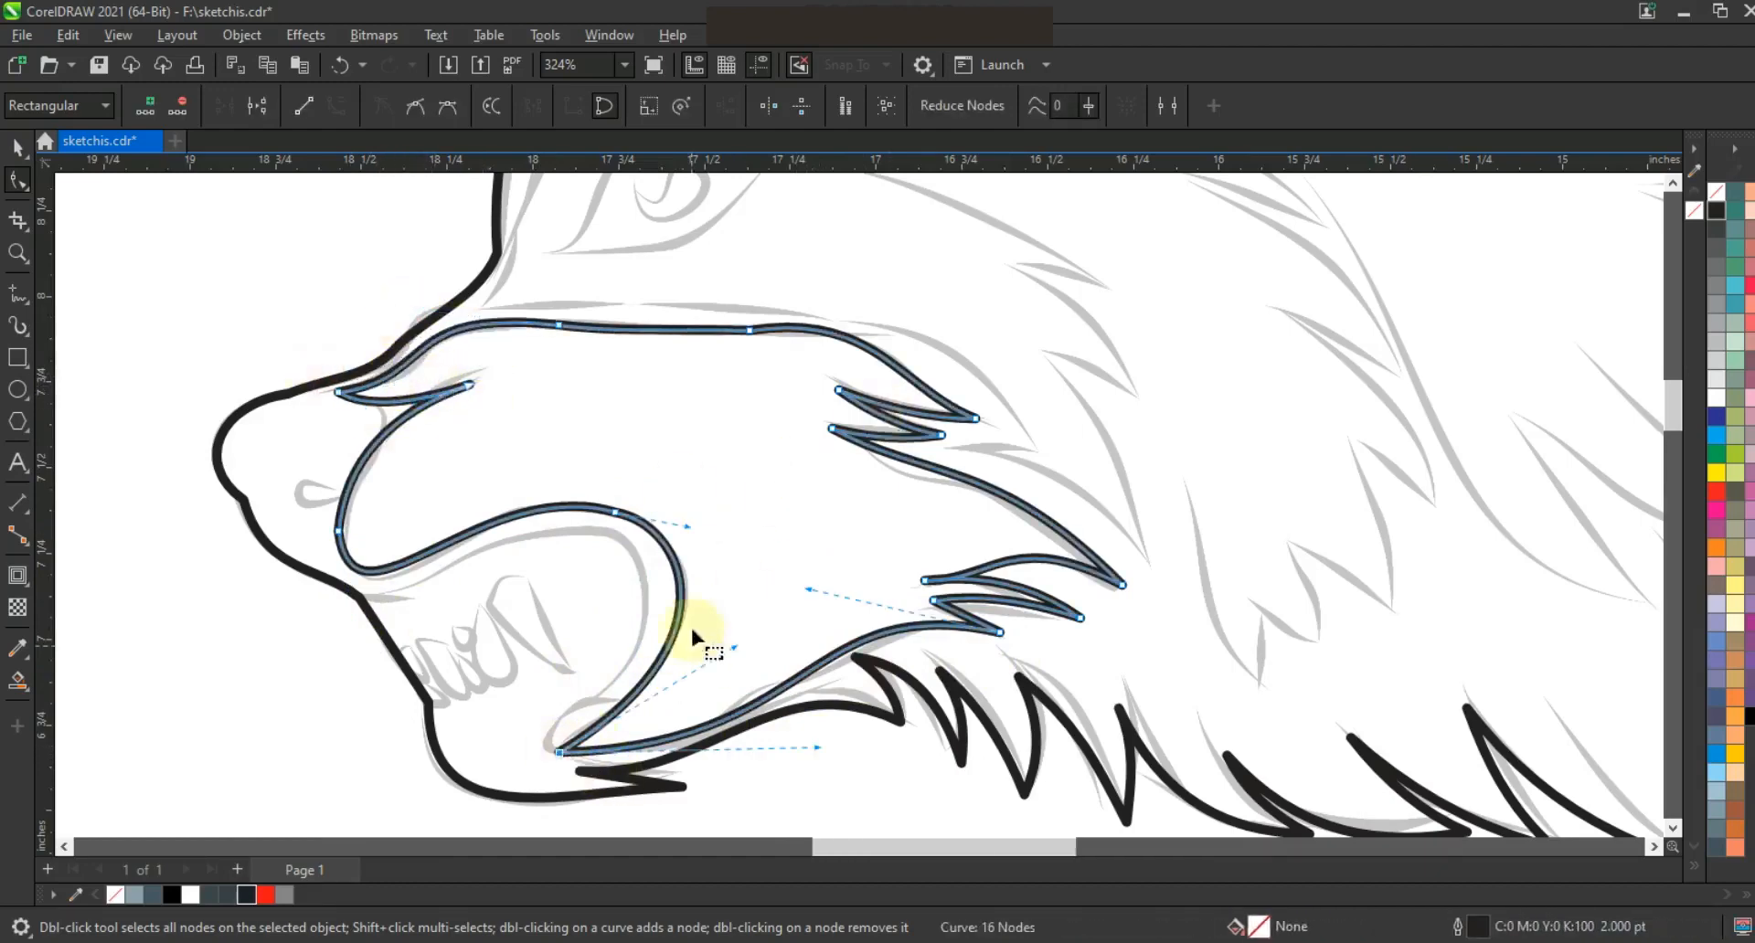
# Draw straight segments for the eye patch from the brow to the nose bridge and out to the lower cheek fur.
pyautogui.scroll(-1, 692, 630)
pyautogui.click(18, 253)
pyautogui.rightClick(658, 413)
pyautogui.moveTo(603, 334); pyautogui.dragTo(1205, 636)
pyautogui.moveTo(312, 302); pyautogui.dragTo(734, 610)
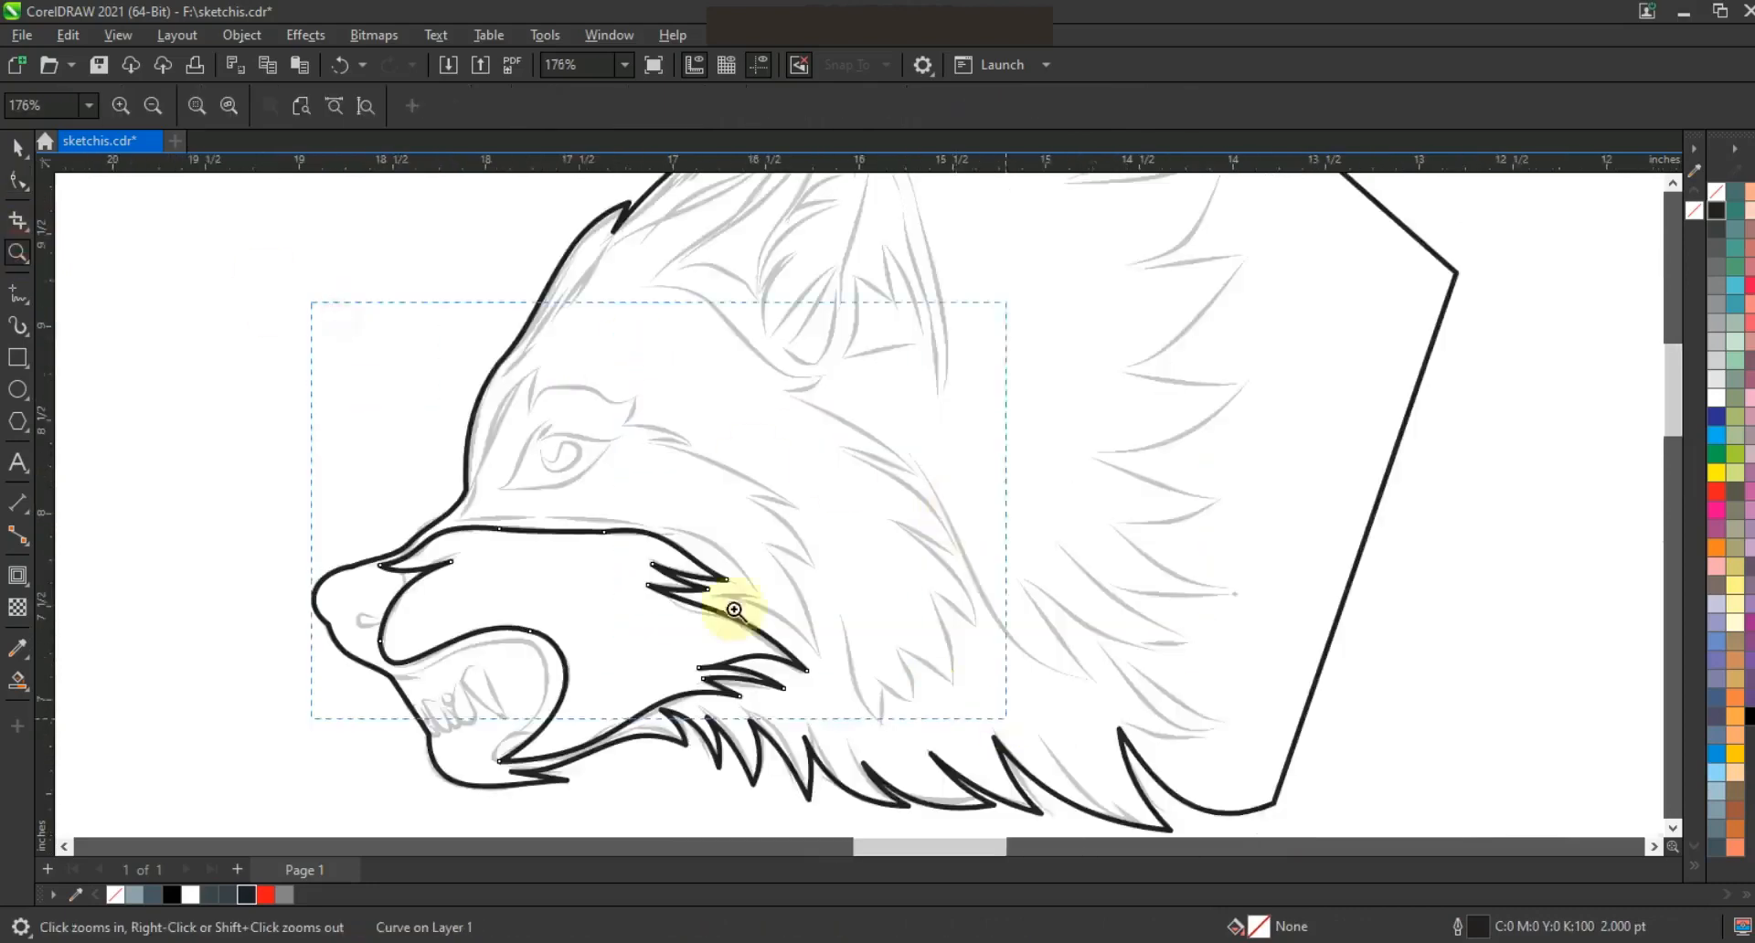
pyautogui.click(18, 293)
pyautogui.click(663, 282)
pyautogui.doubleClick(550, 519)
pyautogui.doubleClick(1031, 638)
pyautogui.doubleClick(962, 643)
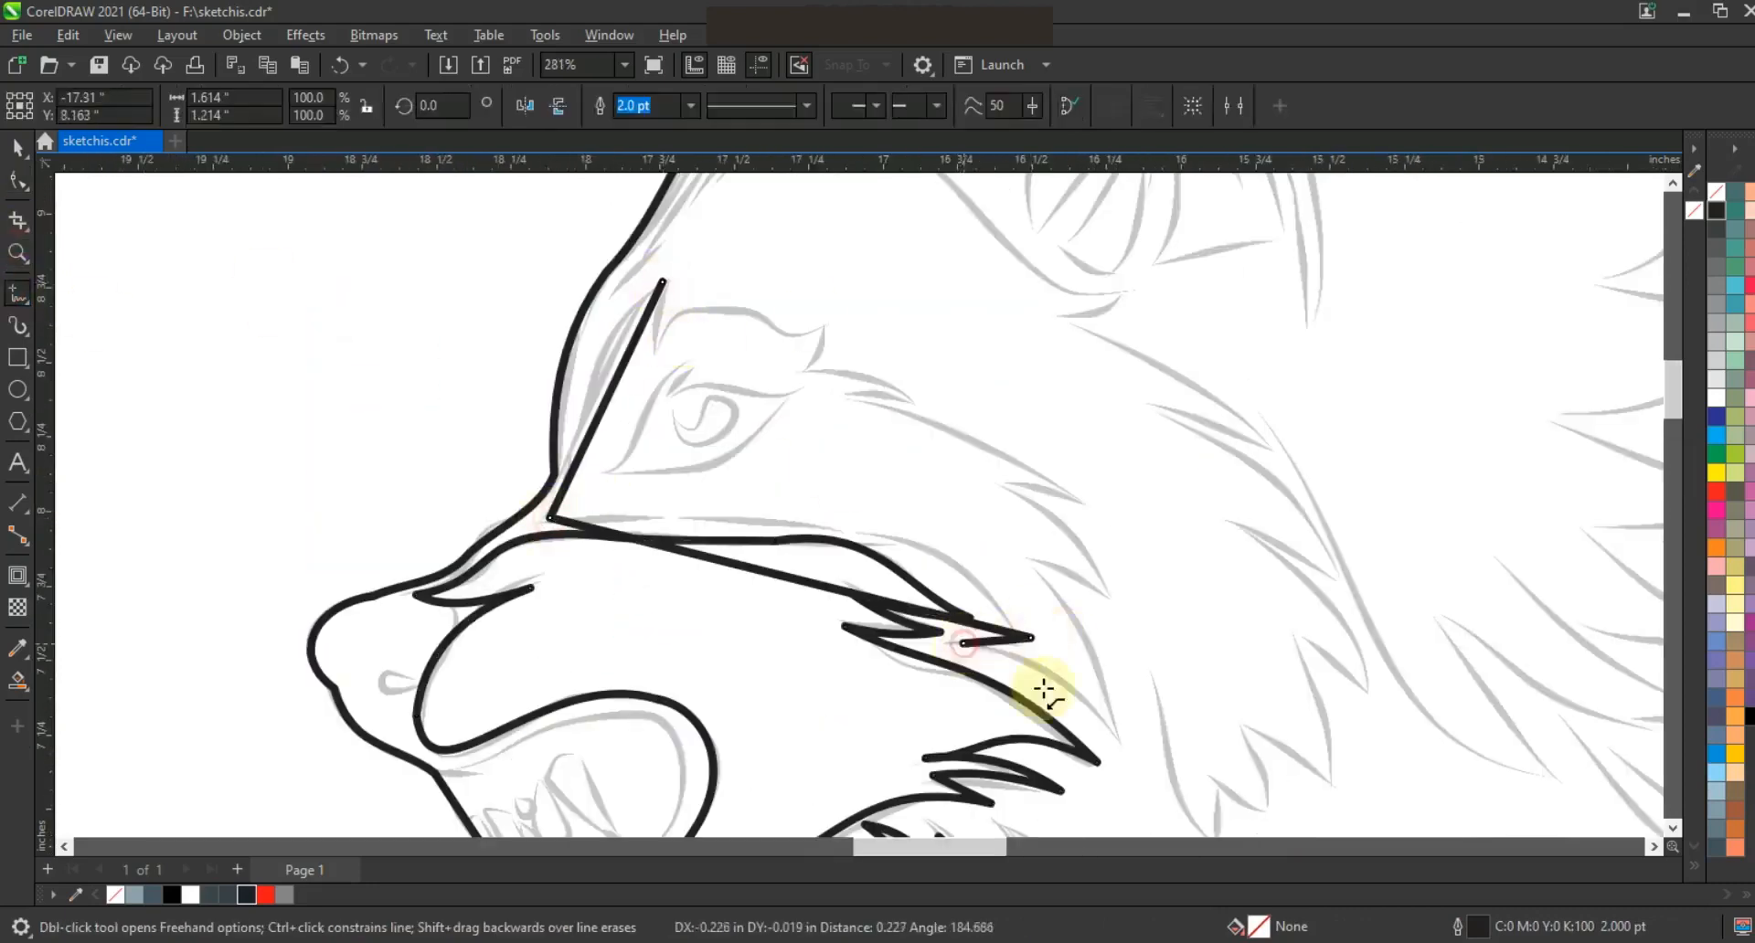
pyautogui.click(1121, 742)
# Continue the eye patch through the upper fur tips and over the eye, closing it at the brow.
pyautogui.click(1036, 568)
pyautogui.click(1117, 600)
pyautogui.click(1004, 487)
pyautogui.click(1088, 501)
pyautogui.click(853, 397)
pyautogui.click(917, 395)
pyautogui.click(814, 373)
pyautogui.click(657, 346)
pyautogui.click(663, 282)
# Select all nodes of the eye patch and bend its edges into curves that follow the brow and cheek fur.
pyautogui.click(18, 180)
pyautogui.moveTo(294, 196); pyautogui.dragTo(1192, 767)
pyautogui.moveTo(581, 327); pyautogui.dragTo(598, 338)
pyautogui.moveTo(588, 443); pyautogui.dragTo(596, 447)
pyautogui.moveTo(708, 341); pyautogui.dragTo(701, 300)
pyautogui.moveTo(770, 332); pyautogui.dragTo(763, 357)
pyautogui.moveTo(851, 380); pyautogui.dragTo(860, 372)
pyautogui.moveTo(956, 443); pyautogui.dragTo(966, 424)
pyautogui.moveTo(1060, 543); pyautogui.dragTo(1076, 531)
pyautogui.moveTo(1070, 633); pyautogui.dragTo(1089, 618)
pyautogui.moveTo(1034, 687); pyautogui.dragTo(1053, 669)
pyautogui.moveTo(866, 599); pyautogui.dragTo(705, 561)
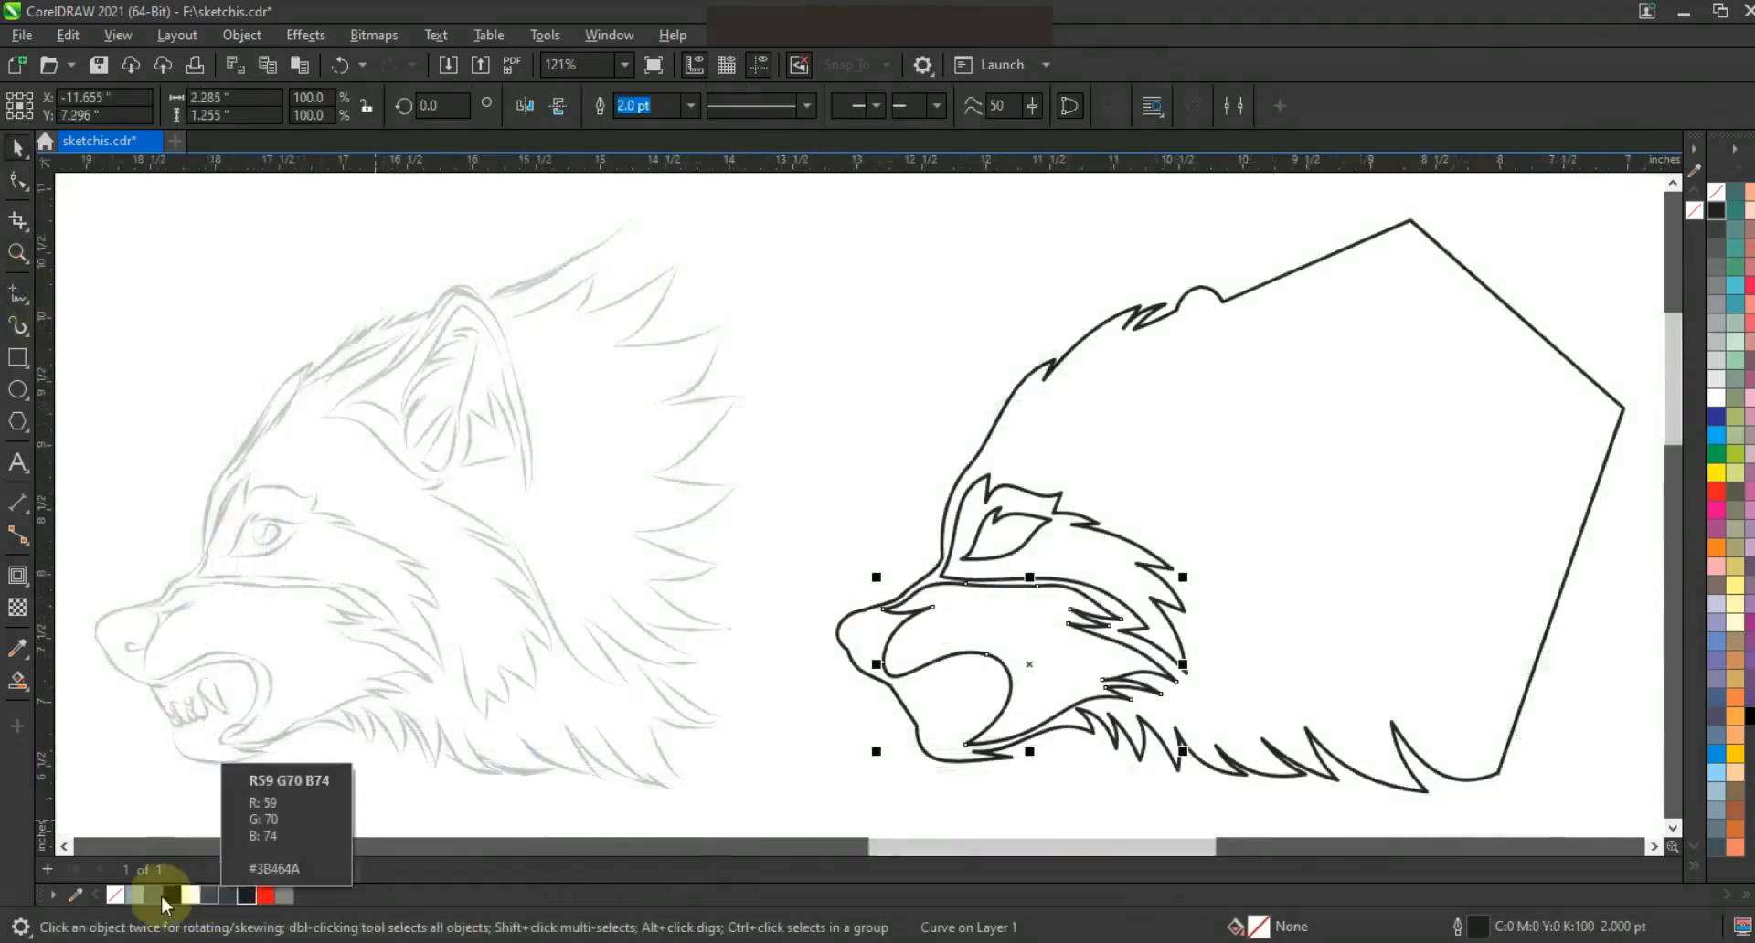
# Fill the muzzle with slate blue-grey, the eye patch with near-black #1C2127 and the head outline with black.
pyautogui.click(153, 895)
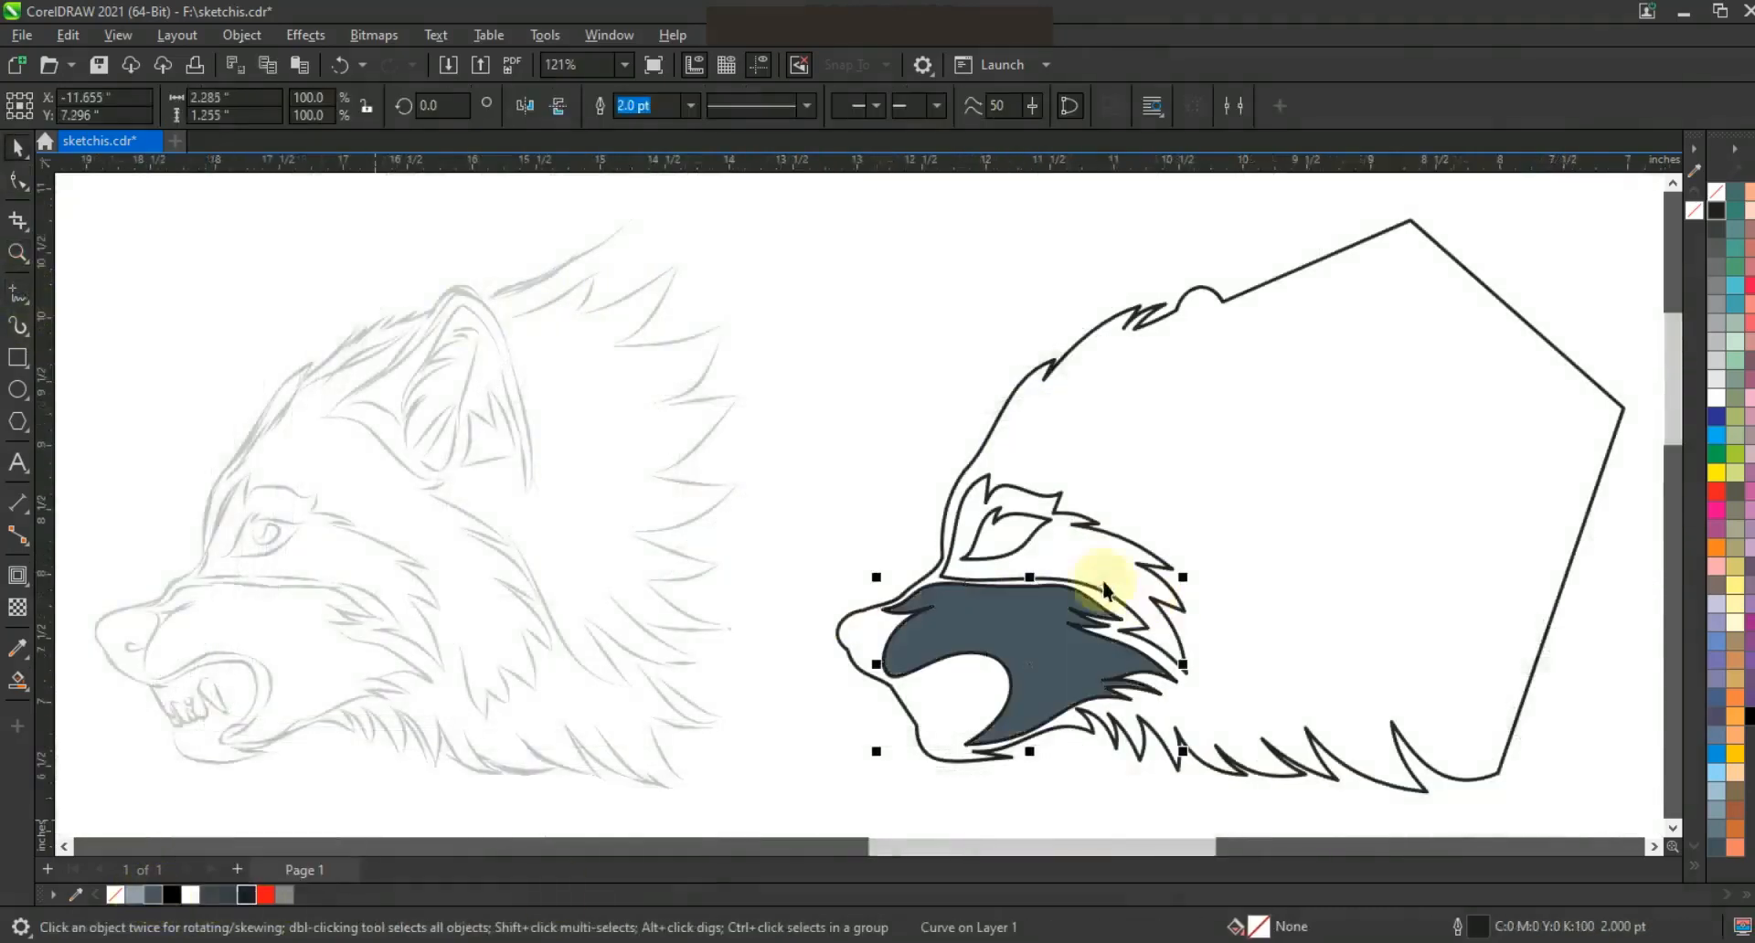
pyautogui.click(1142, 594)
pyautogui.click(246, 895)
pyautogui.click(956, 760)
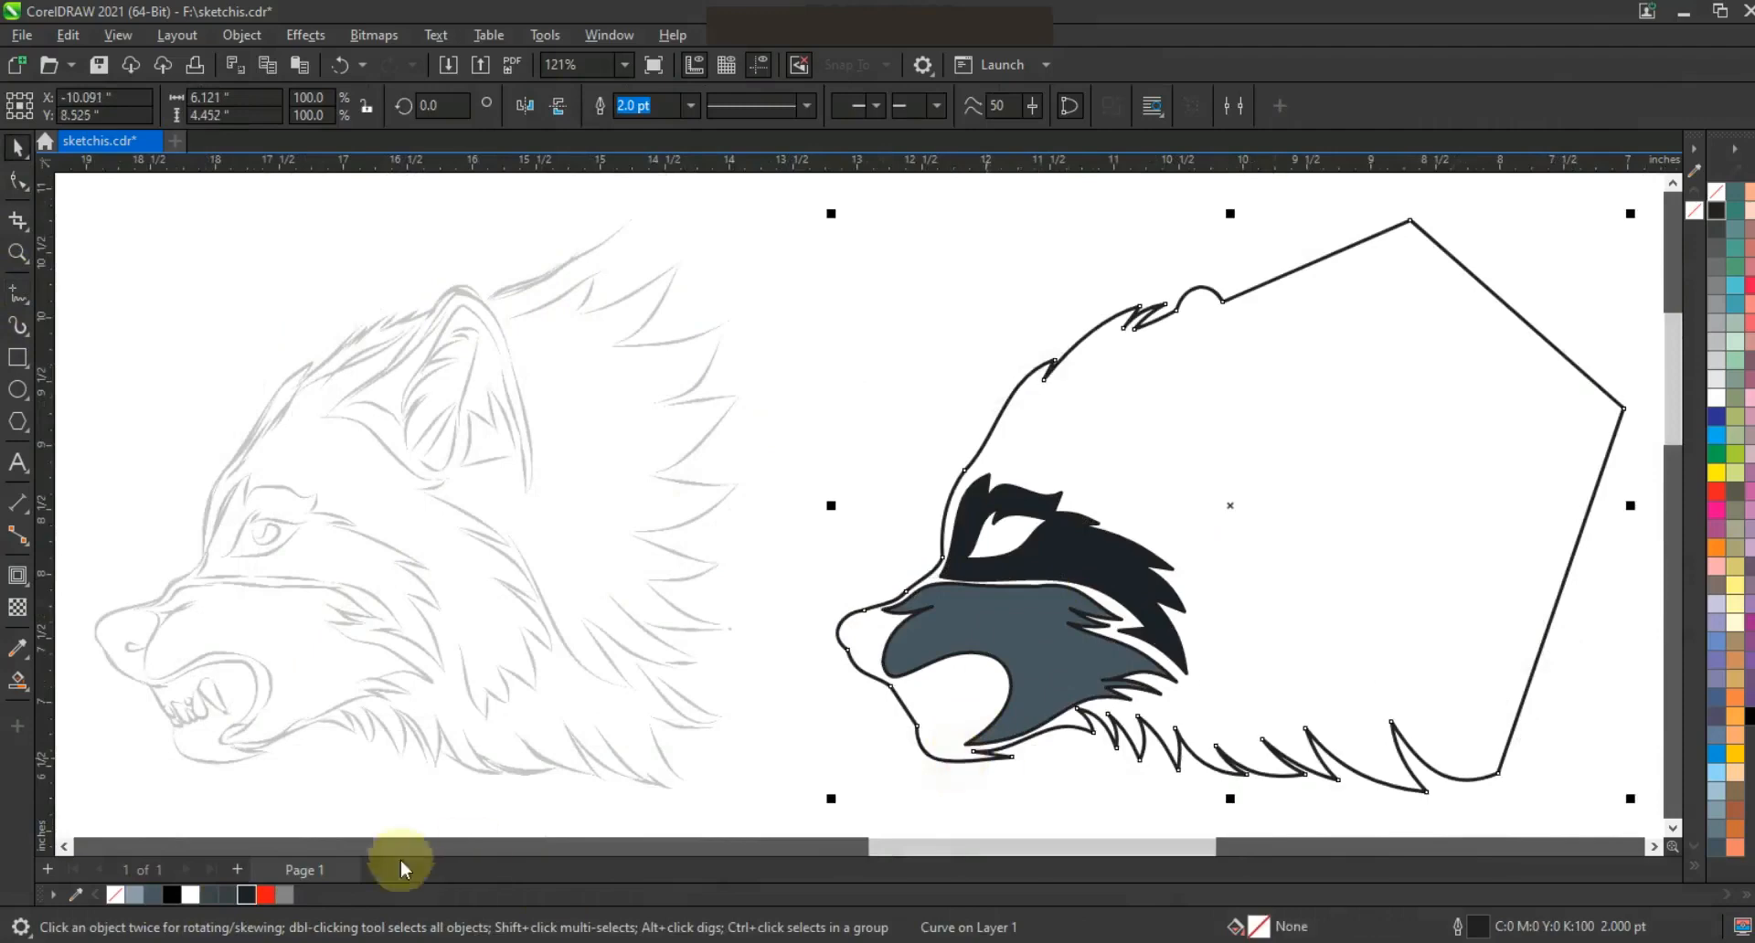
pyautogui.click(1749, 717)
# Remove the outlines from all three filled wolf shapes.
pyautogui.scroll(-1, 926, 463)
pyautogui.moveTo(1409, 326); pyautogui.dragTo(855, 673)
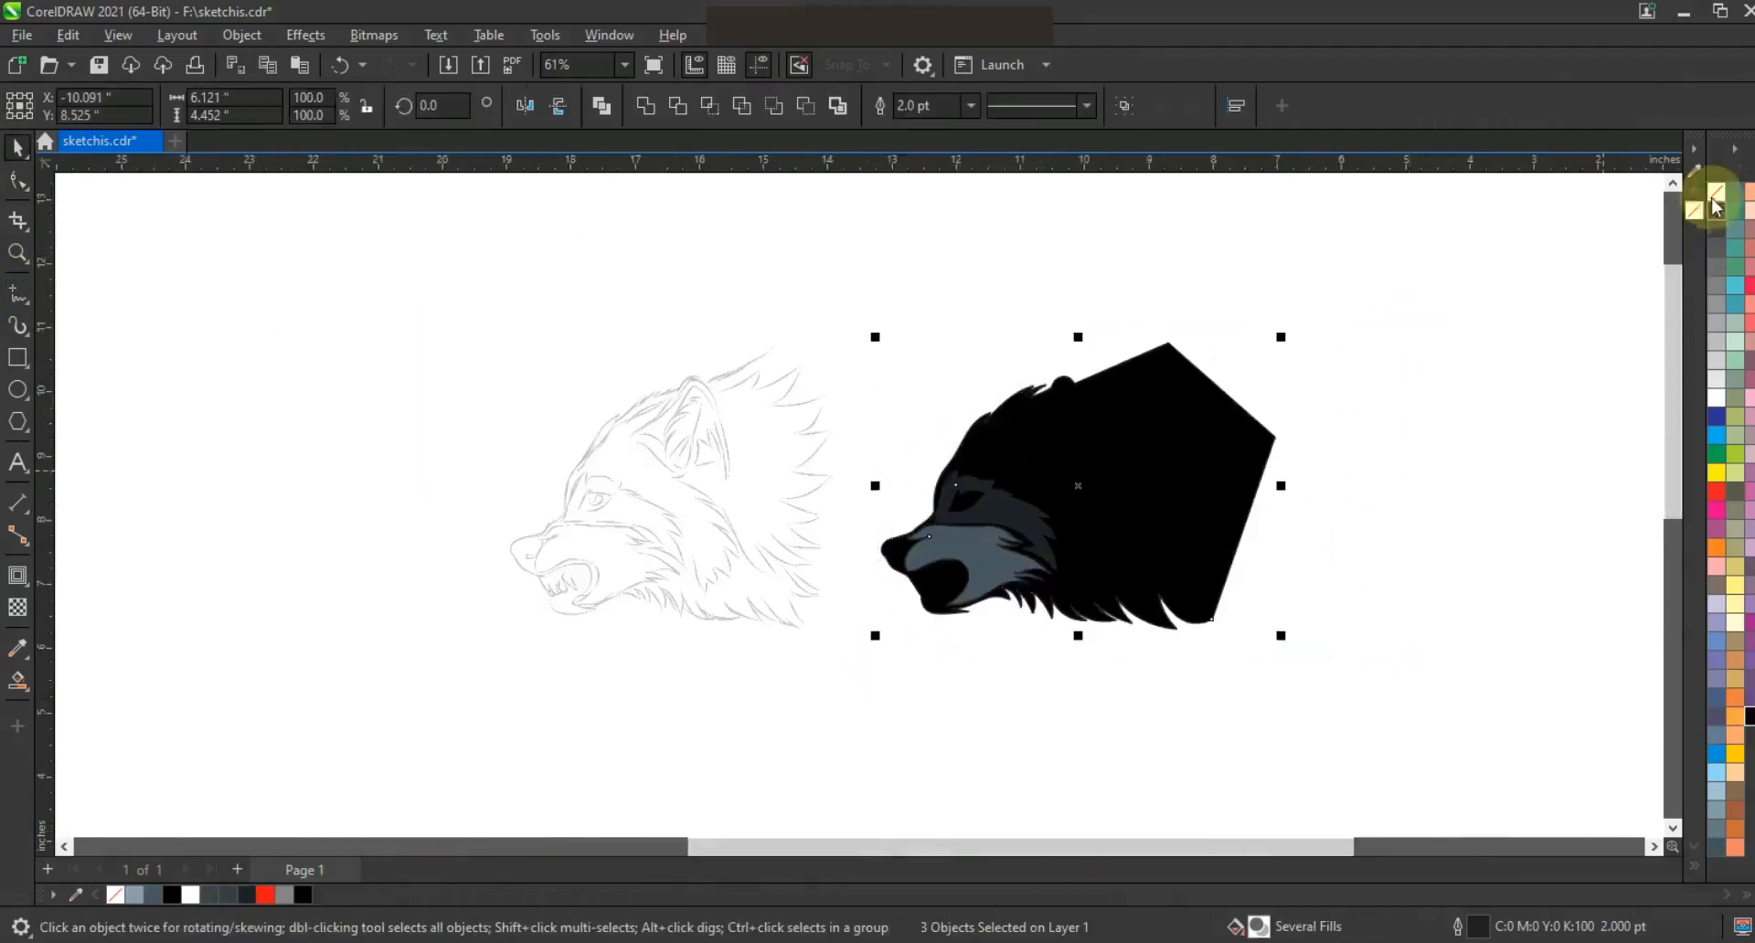
pyautogui.rightClick(1717, 193)
pyautogui.click(1428, 355)
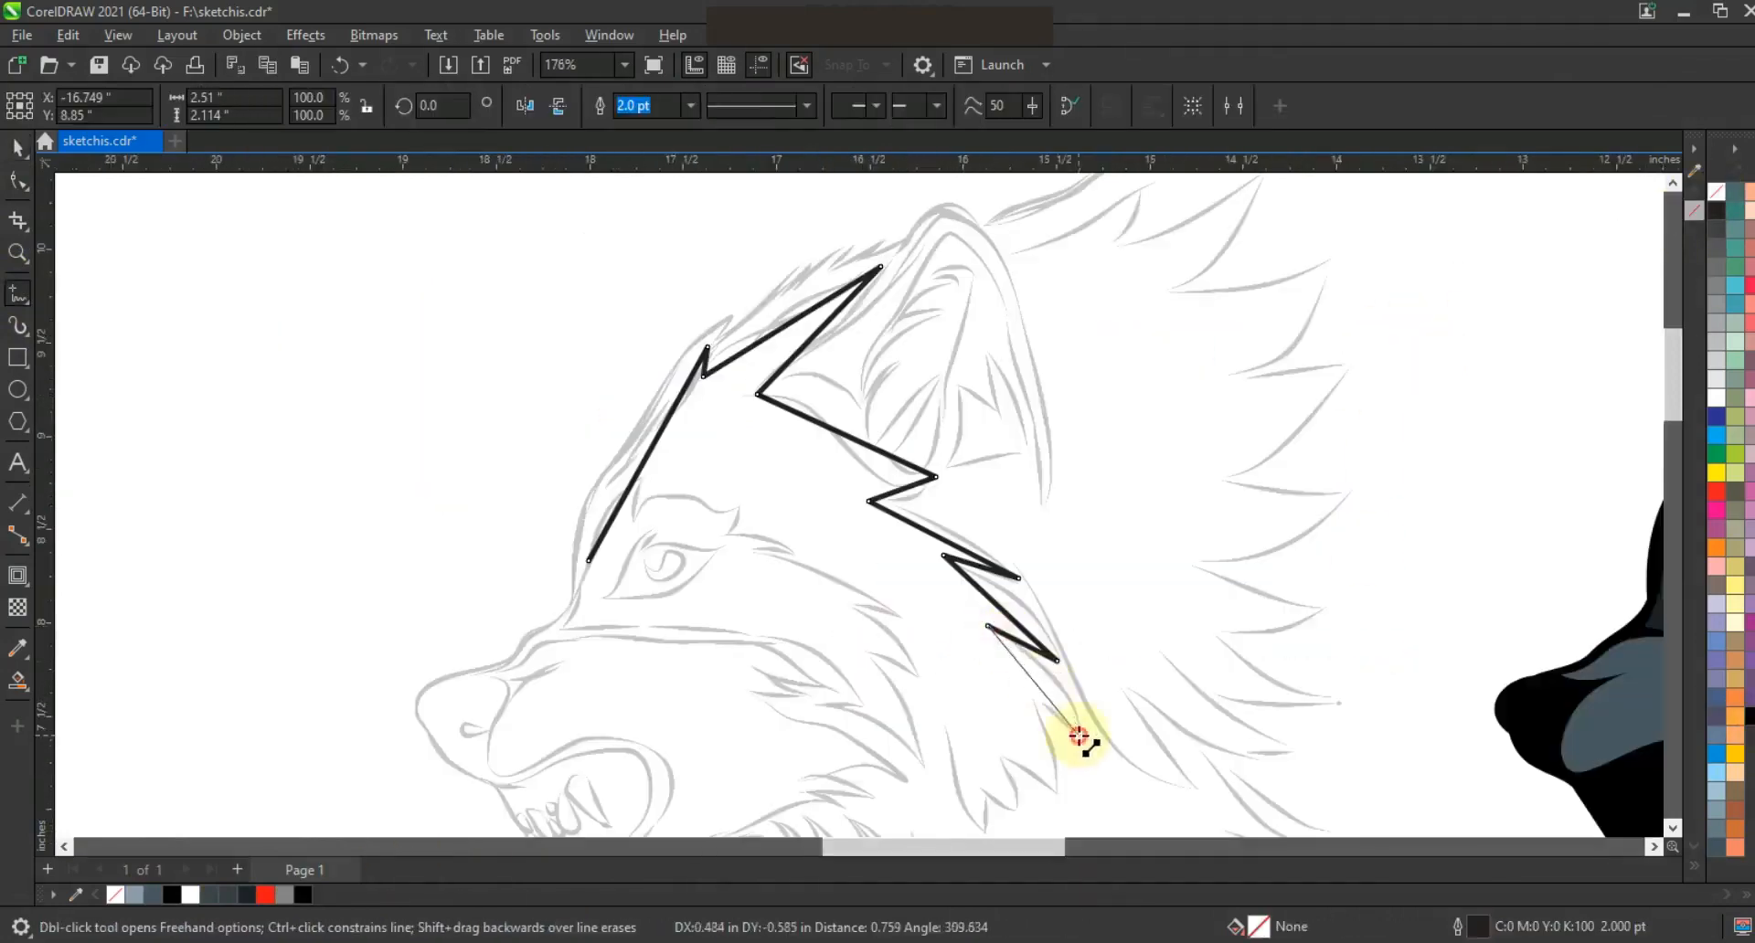
# Draw the forehead-and-cheek shape over the sketch with straight segments, zigzagging down the fur tips behind the cheek.
pyautogui.click(1033, 695)
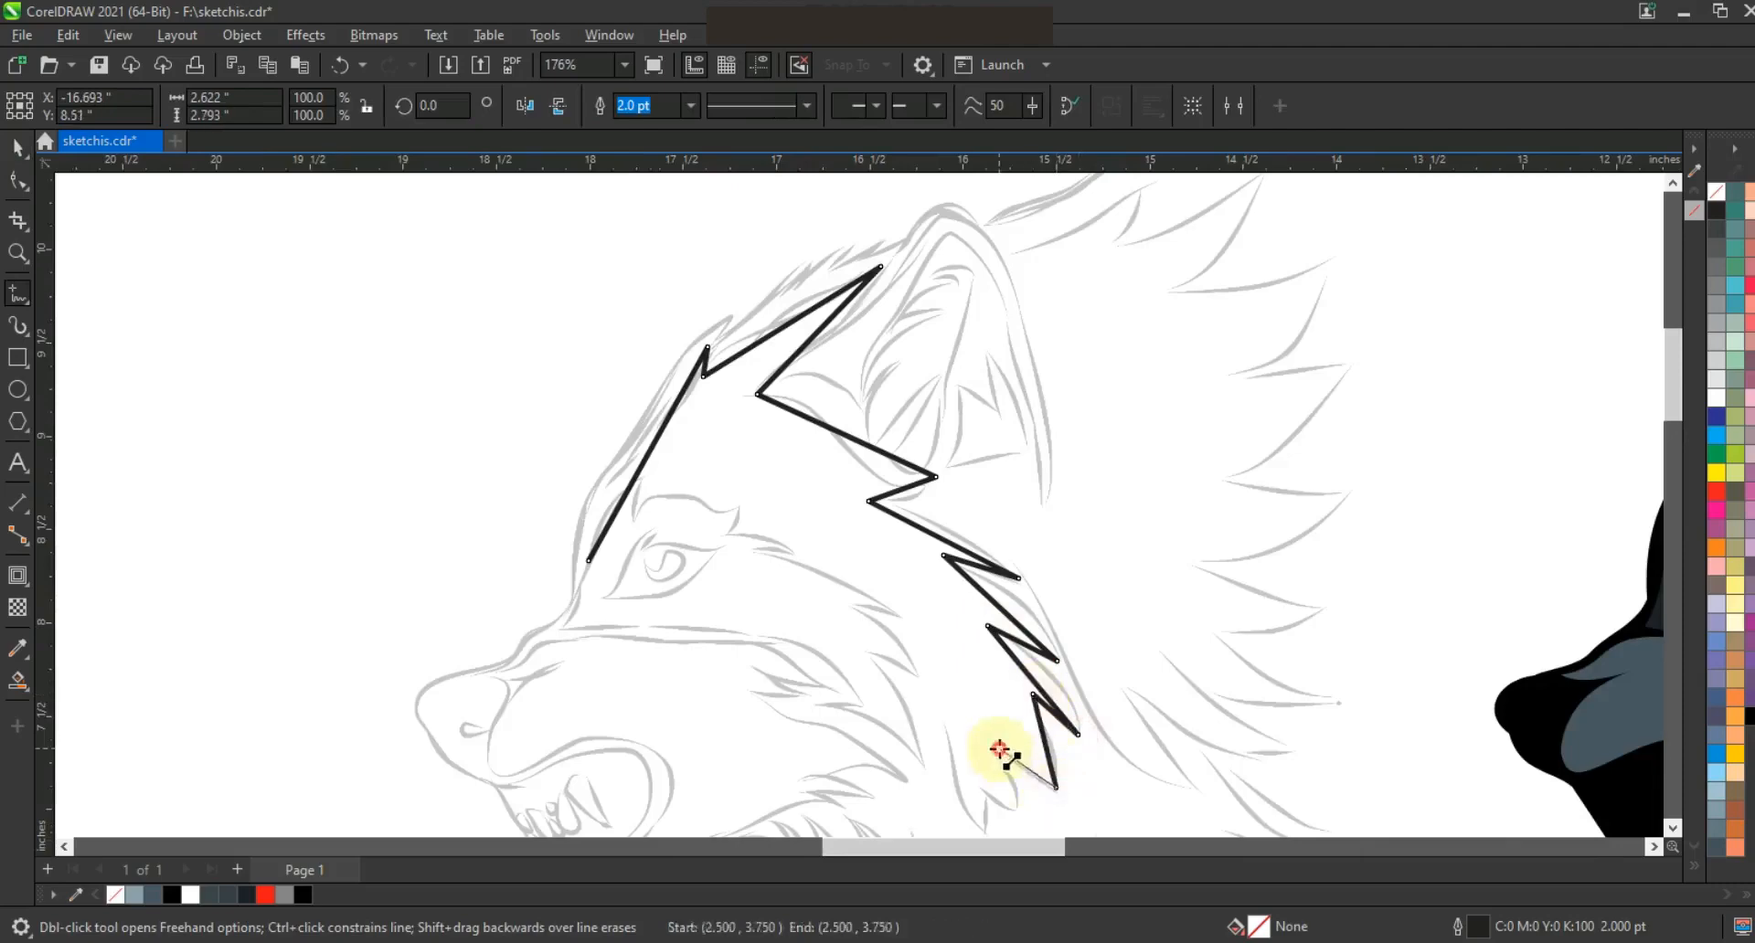
pyautogui.doubleClick(1015, 808)
pyautogui.doubleClick(984, 787)
pyautogui.click(988, 833)
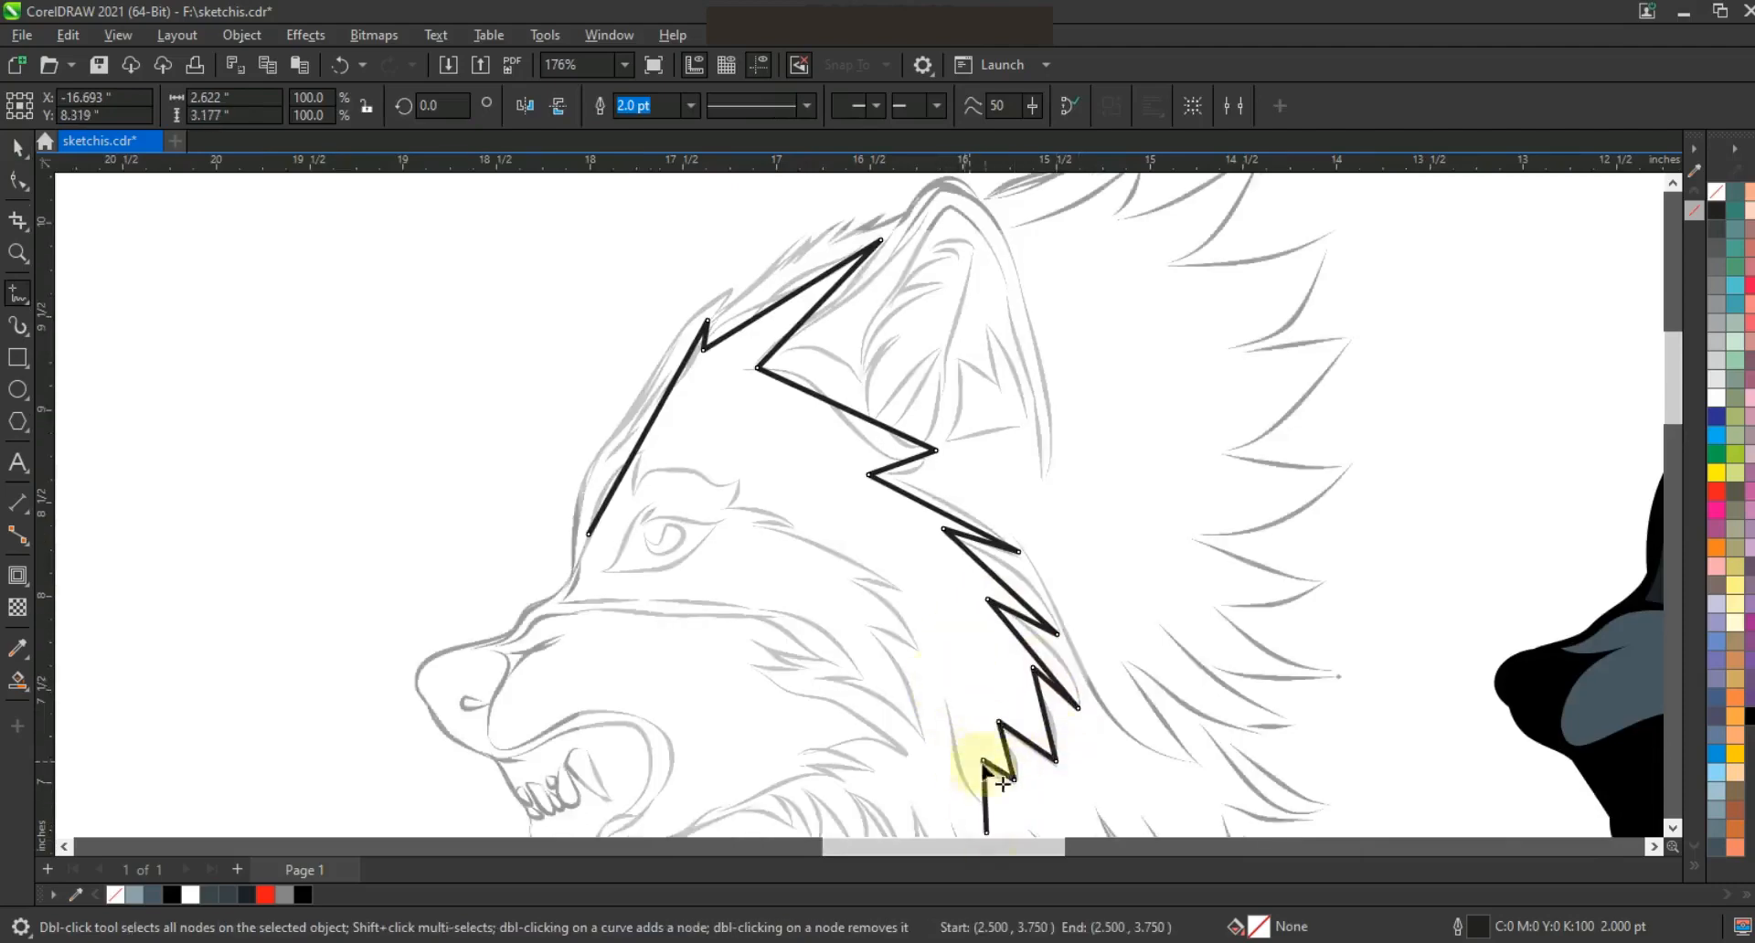
# Select all nodes of the forehead-and-cheek shape and bend its forehead, ear and upper cheek edges along the sketch.
pyautogui.press('F10')
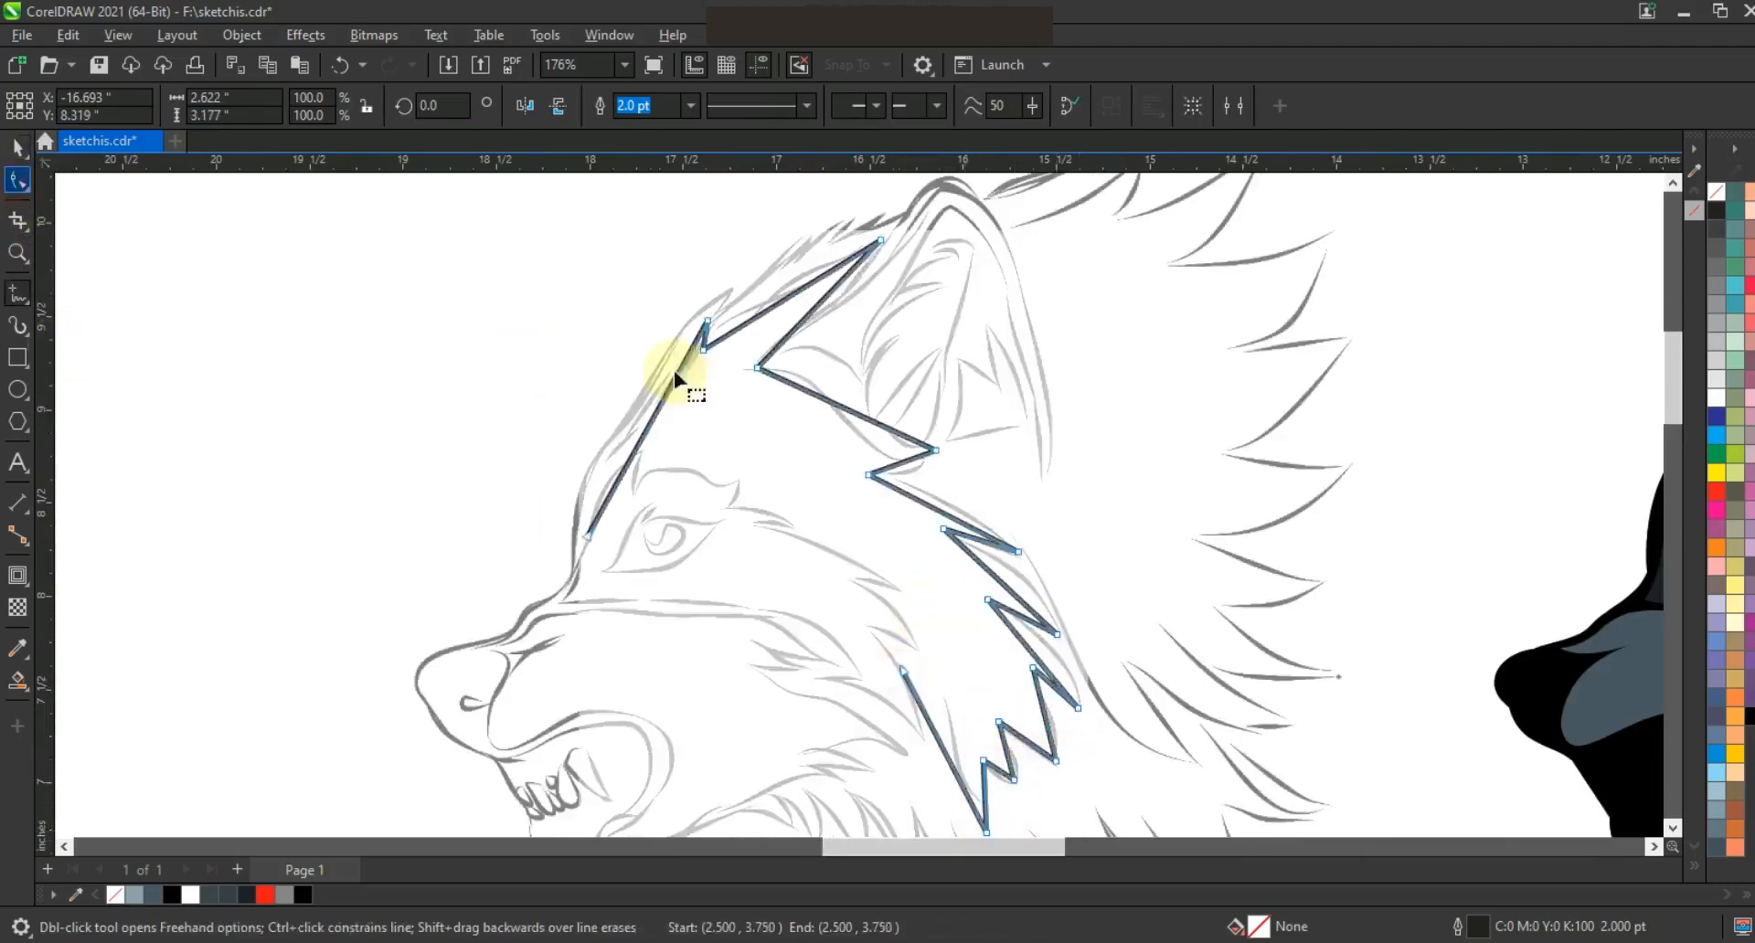
pyautogui.scroll(-2, 675, 372)
pyautogui.hotkey('shift', 'F2')
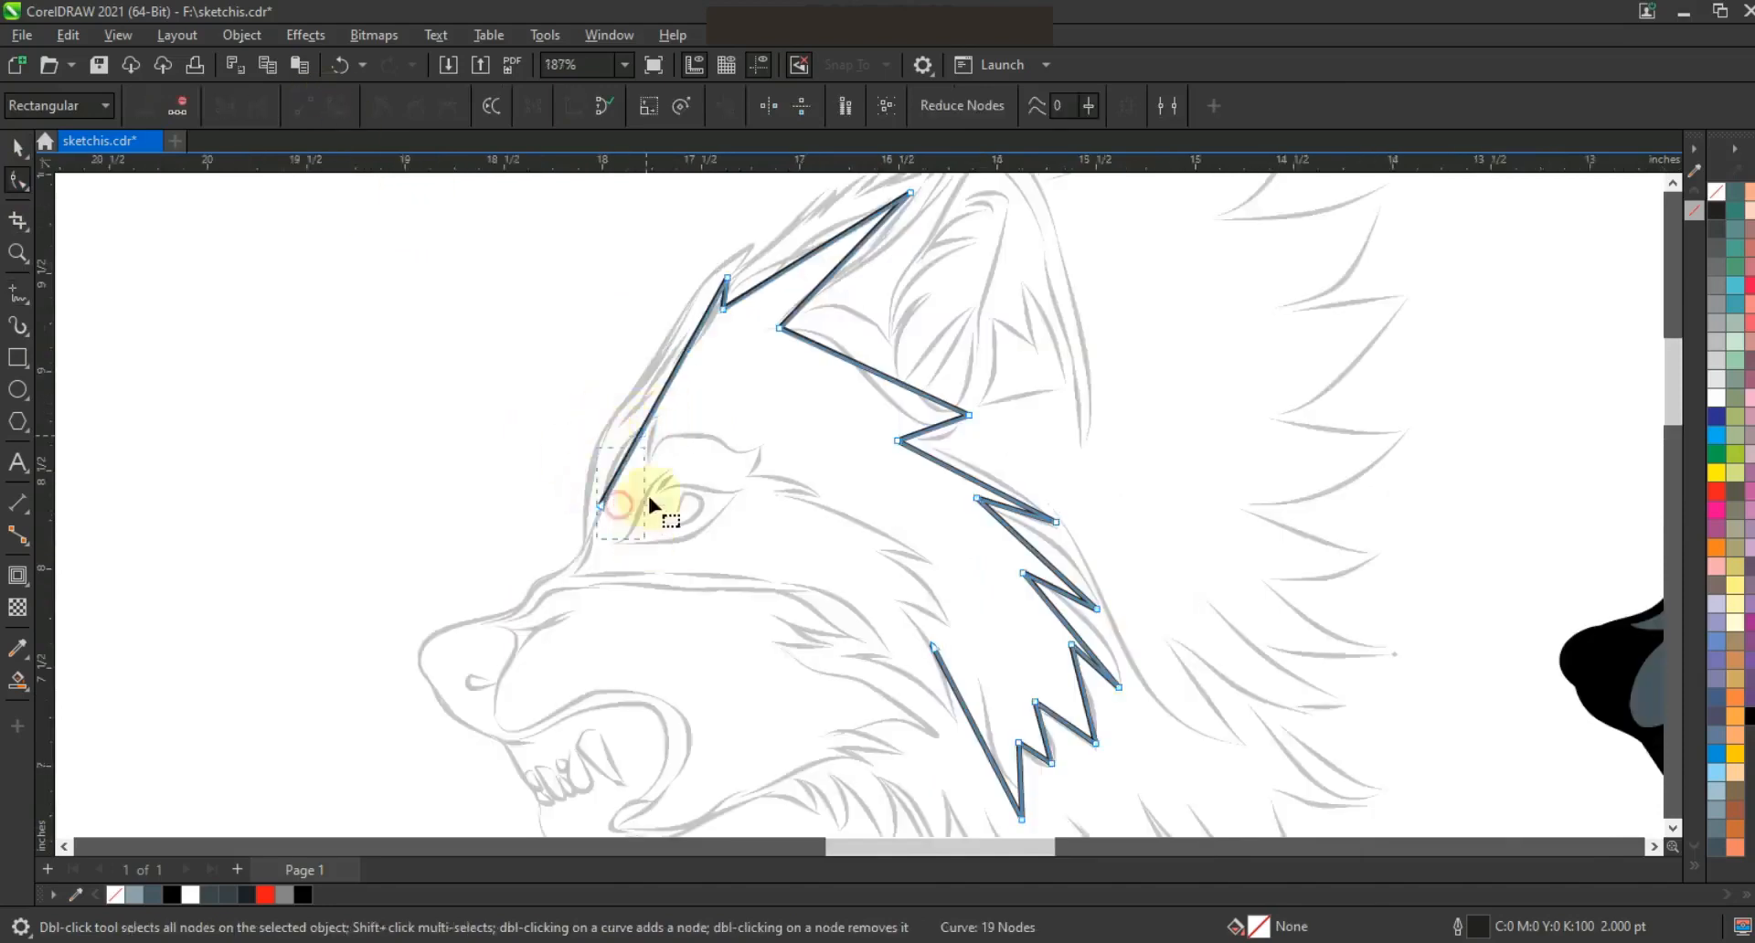
pyautogui.moveTo(640, 433); pyautogui.dragTo(617, 418)
pyautogui.moveTo(688, 351); pyautogui.dragTo(702, 359)
pyautogui.moveTo(783, 282); pyautogui.dragTo(884, 254)
pyautogui.moveTo(849, 358); pyautogui.dragTo(973, 465)
# Bend the lower cheek fur segments of the forehead-and-cheek shape to match the sketched fur tips.
pyautogui.moveTo(1036, 552); pyautogui.dragTo(1051, 541)
pyautogui.moveTo(1065, 624); pyautogui.dragTo(1080, 616)
pyautogui.moveTo(1086, 698); pyautogui.dragTo(1052, 728)
pyautogui.click(934, 648)
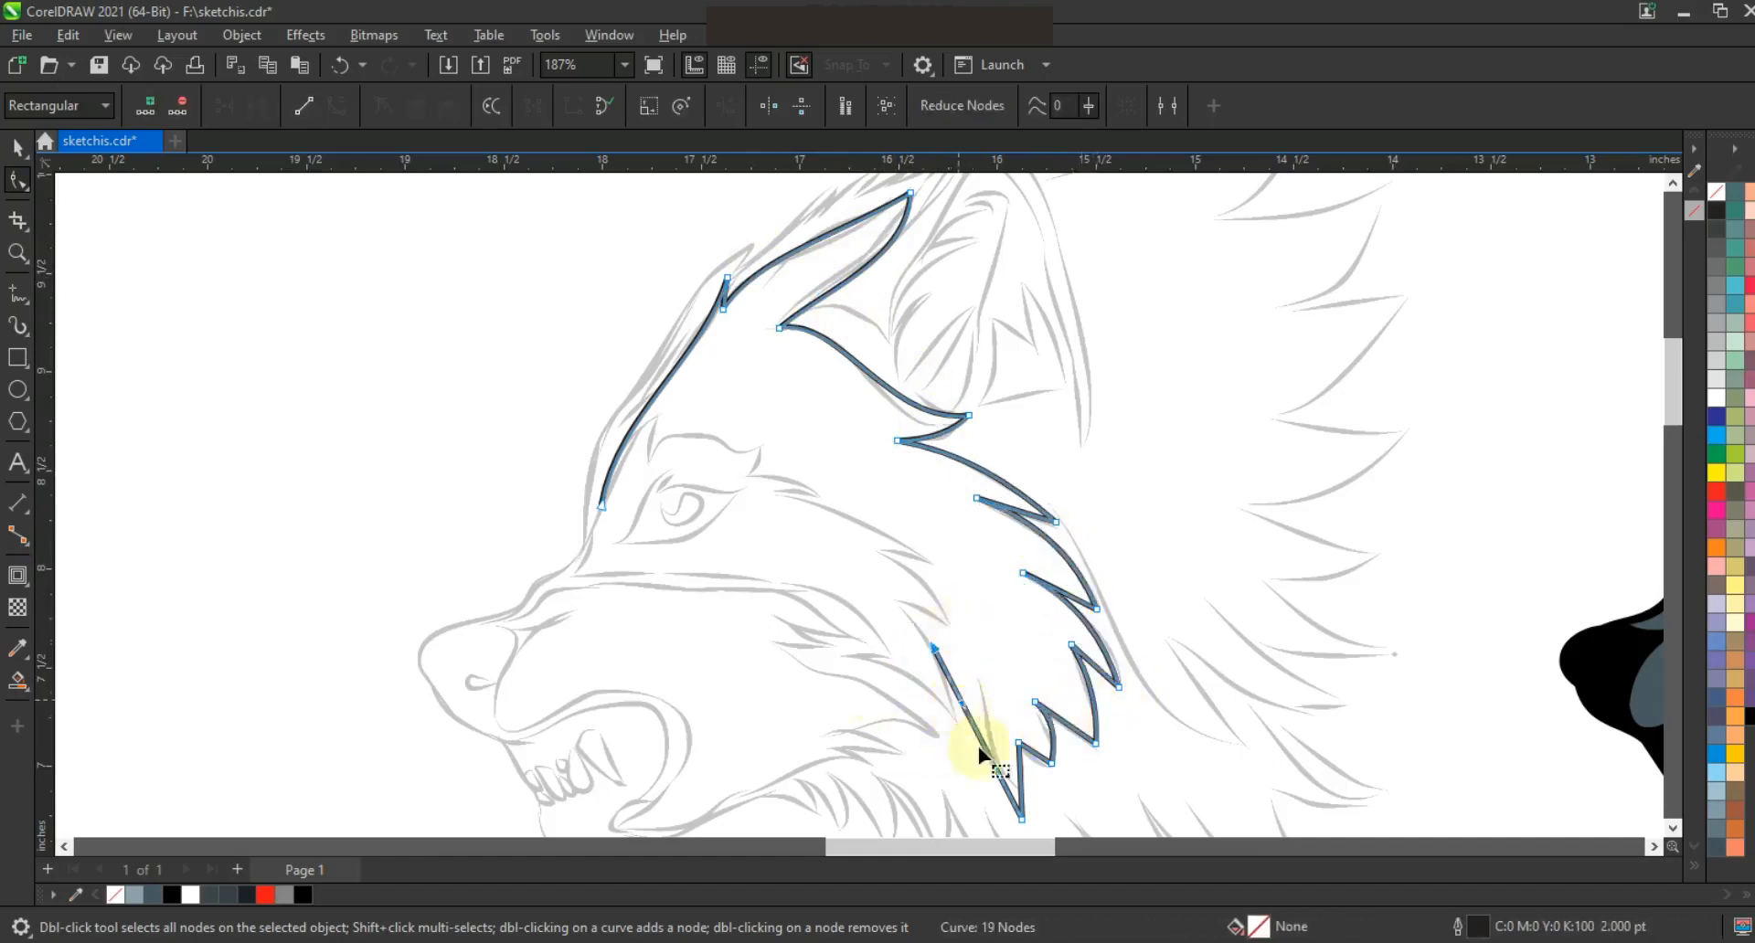
pyautogui.moveTo(966, 785); pyautogui.dragTo(978, 681)
pyautogui.moveTo(603, 506); pyautogui.dragTo(607, 512)
# Move the forehead-and-cheek curve onto the coloured wolf head and give it a green outline.
pyautogui.moveTo(622, 425); pyautogui.dragTo(1187, 437)
pyautogui.click(18, 148)
pyautogui.scroll(-1, 350, 353)
pyautogui.rightClick(1717, 455)
# Create a filled shape inside the green curve with Smart Fill and colour it dark slate grey.
pyautogui.click(19, 679)
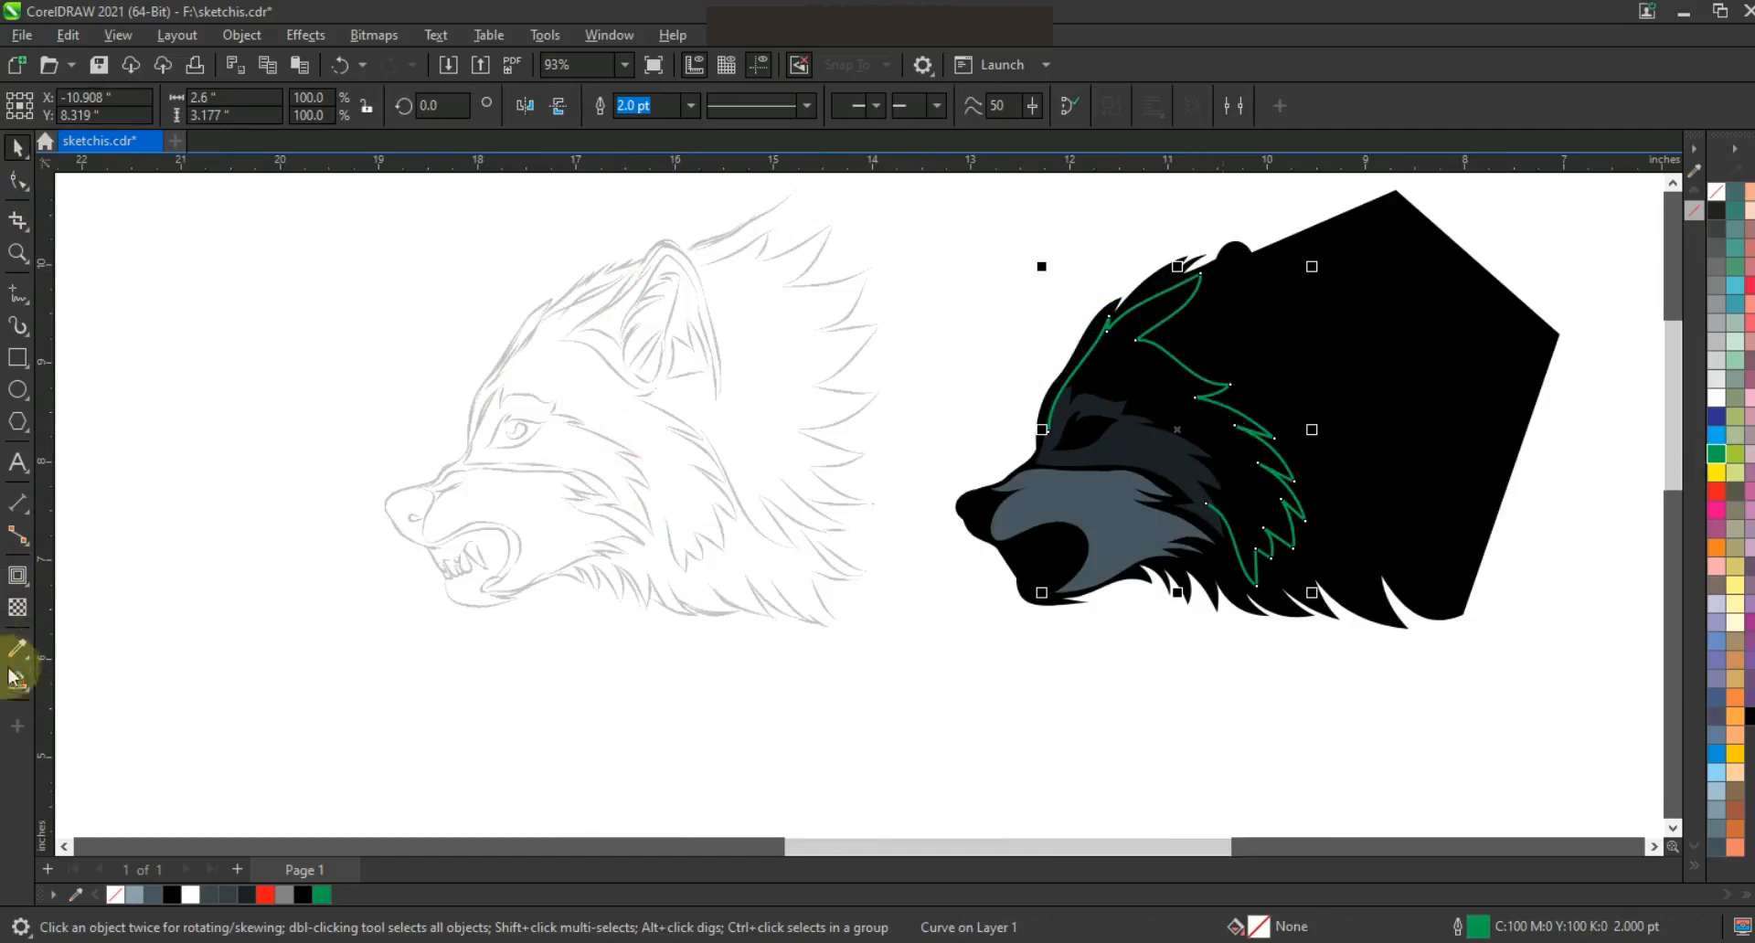
pyautogui.click(1166, 391)
pyautogui.click(18, 147)
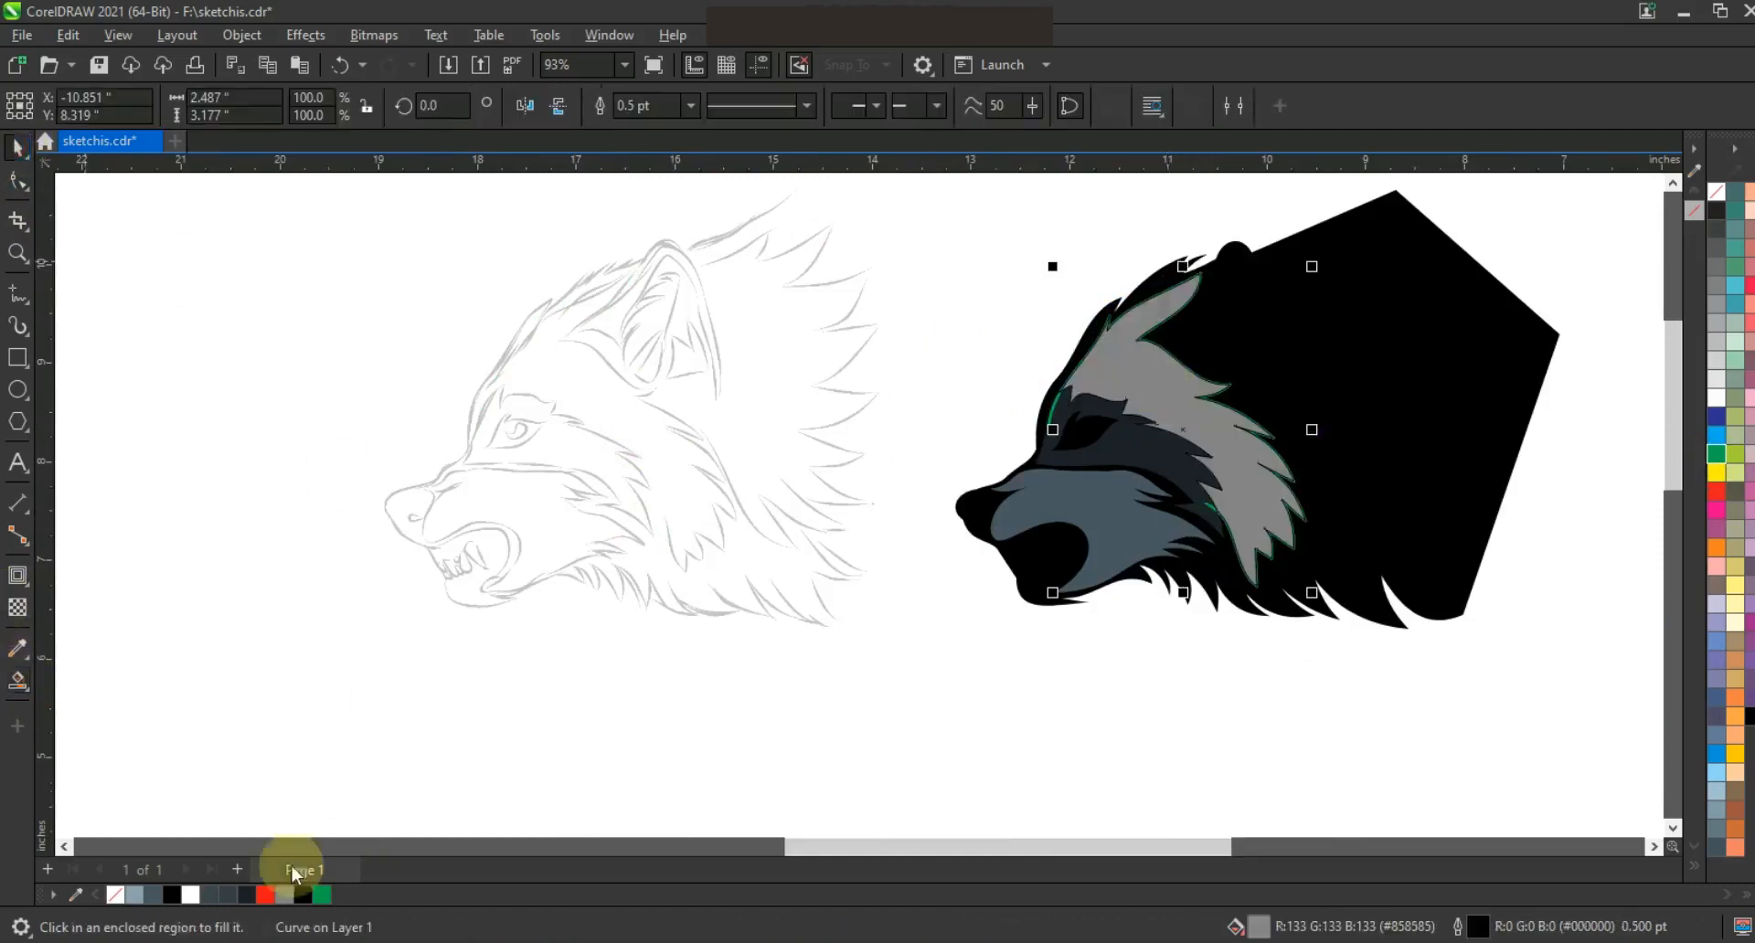
pyautogui.click(229, 895)
# Delete the green guide curve and remove the outline from the new forehead-and-cheek shape.
pyautogui.click(1095, 654)
pyautogui.click(1051, 420)
pyautogui.press('Delete')
pyautogui.click(1214, 419)
pyautogui.rightClick(1717, 192)
pyautogui.click(1150, 462)
pyautogui.click(1109, 529)
pyautogui.click(1138, 646)
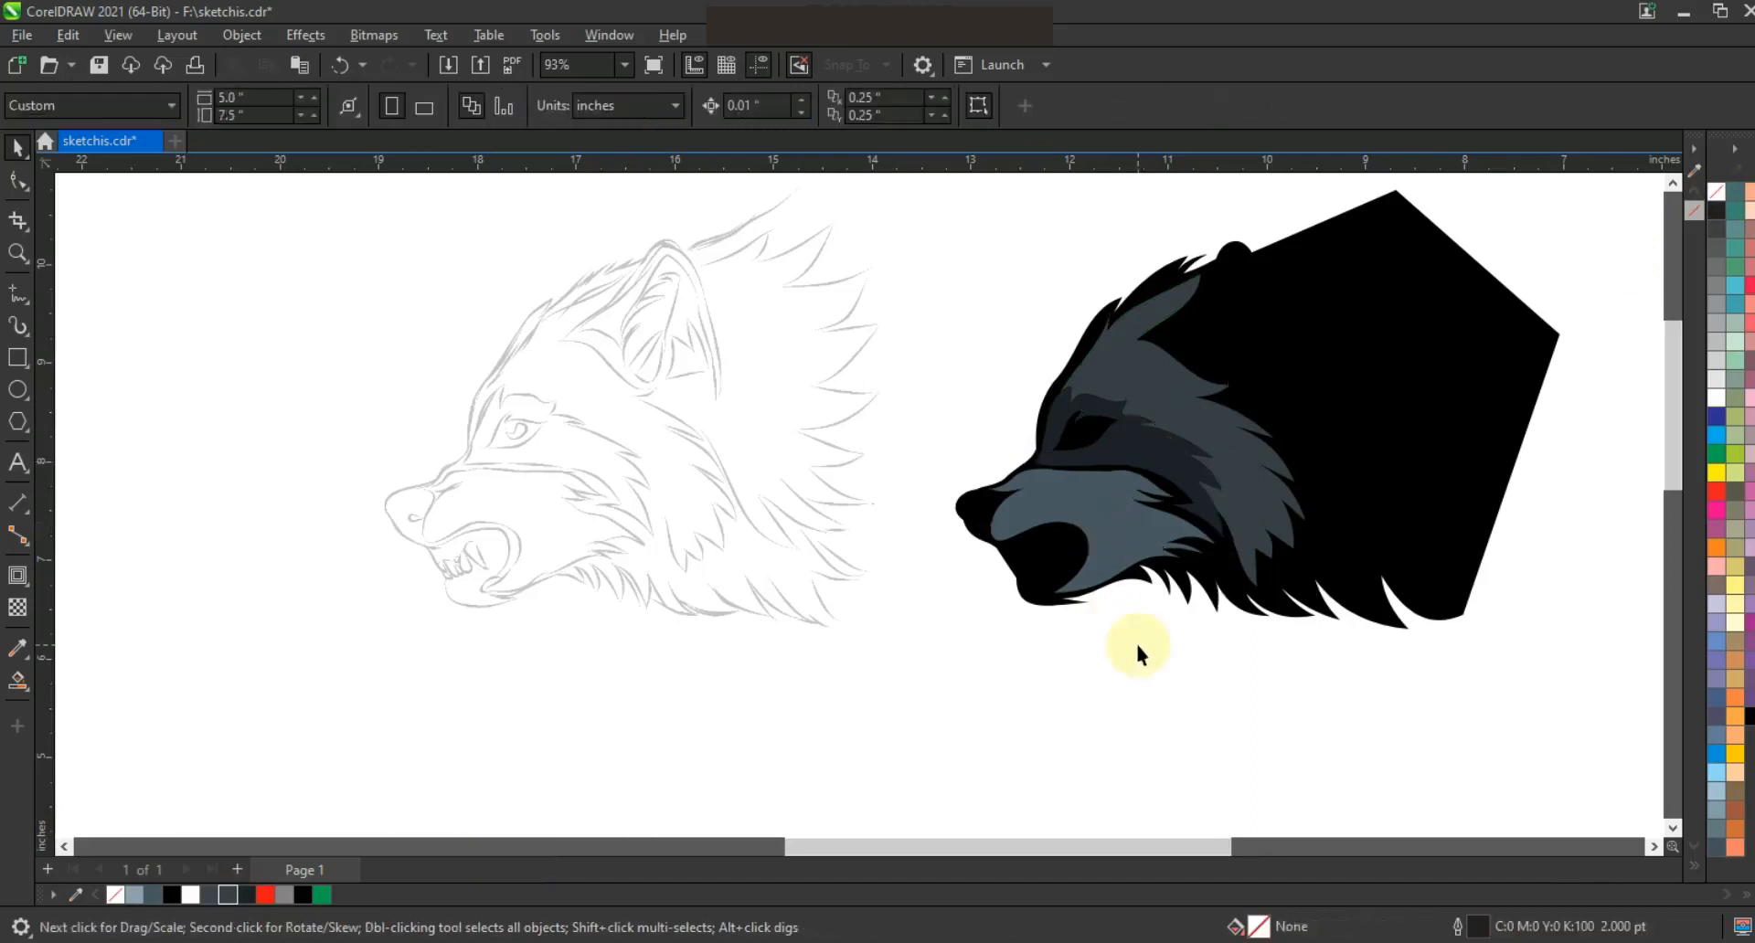
pyautogui.click(1136, 458)
pyautogui.click(1167, 437)
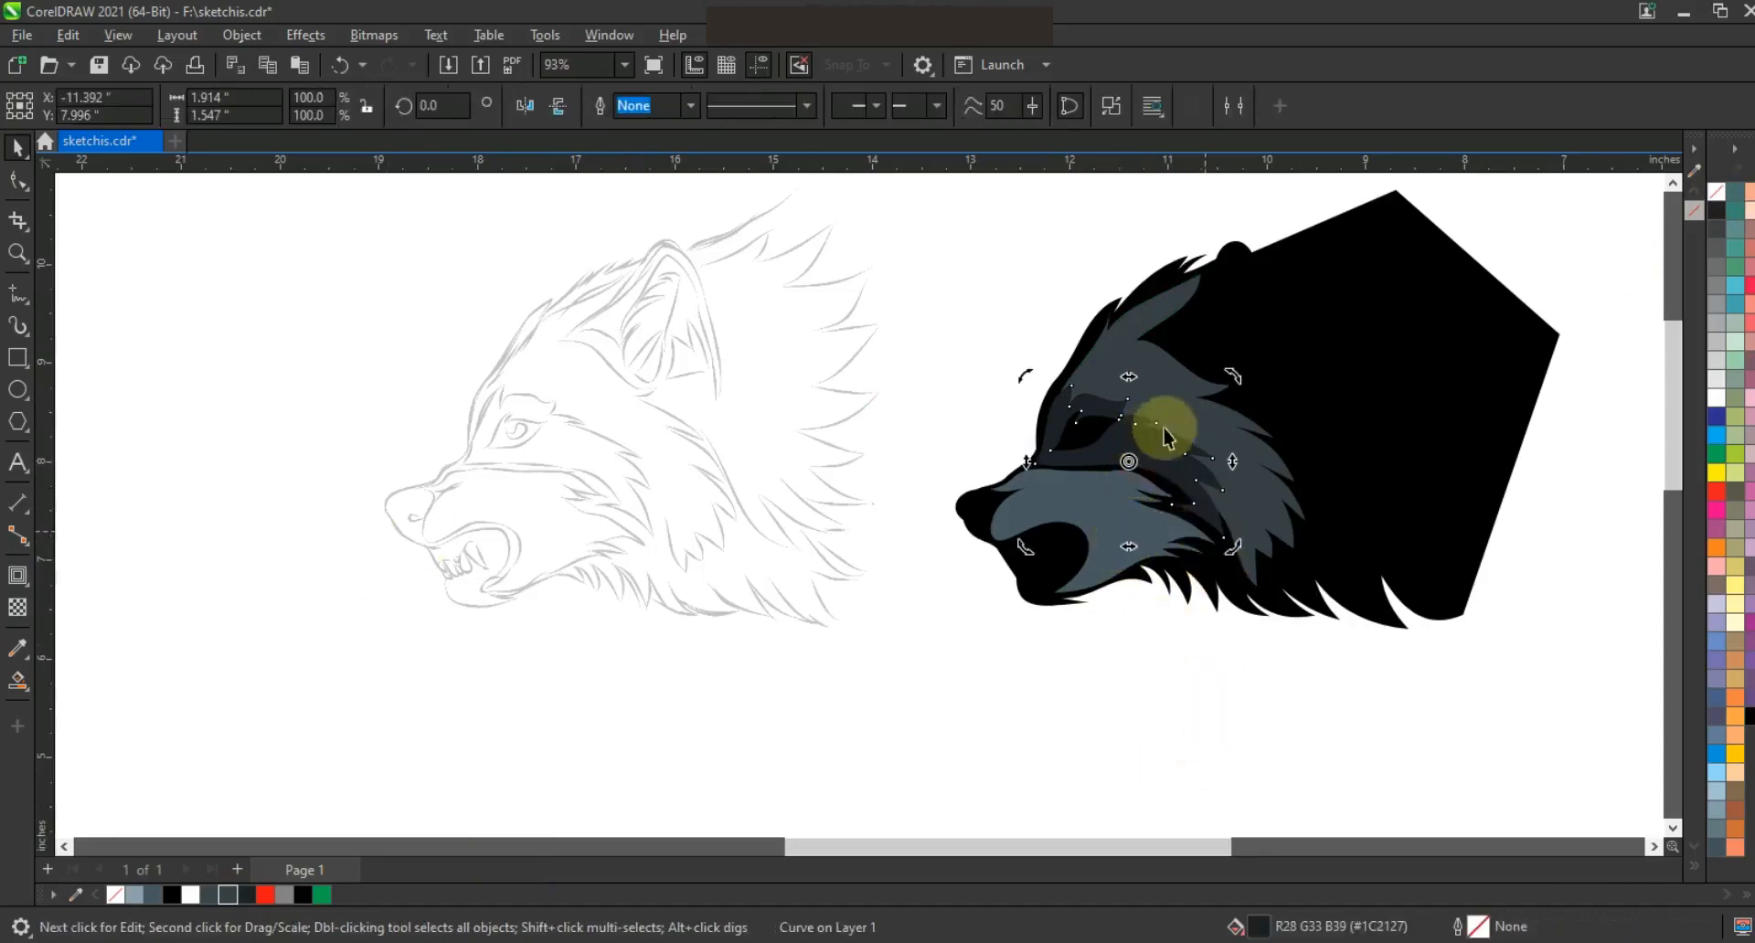
pyautogui.click(890, 472)
# Draw a closed triangle over the large rear fang in the sketched mouth.
pyautogui.scroll(-1, 810, 480)
pyautogui.moveTo(577, 300); pyautogui.dragTo(1299, 626)
pyautogui.click(1303, 416)
pyautogui.click(18, 253)
pyautogui.moveTo(552, 443)
pyautogui.mouseDown()
pyautogui.moveTo(837, 600)
pyautogui.moveTo(1007, 625)
pyautogui.mouseUp()
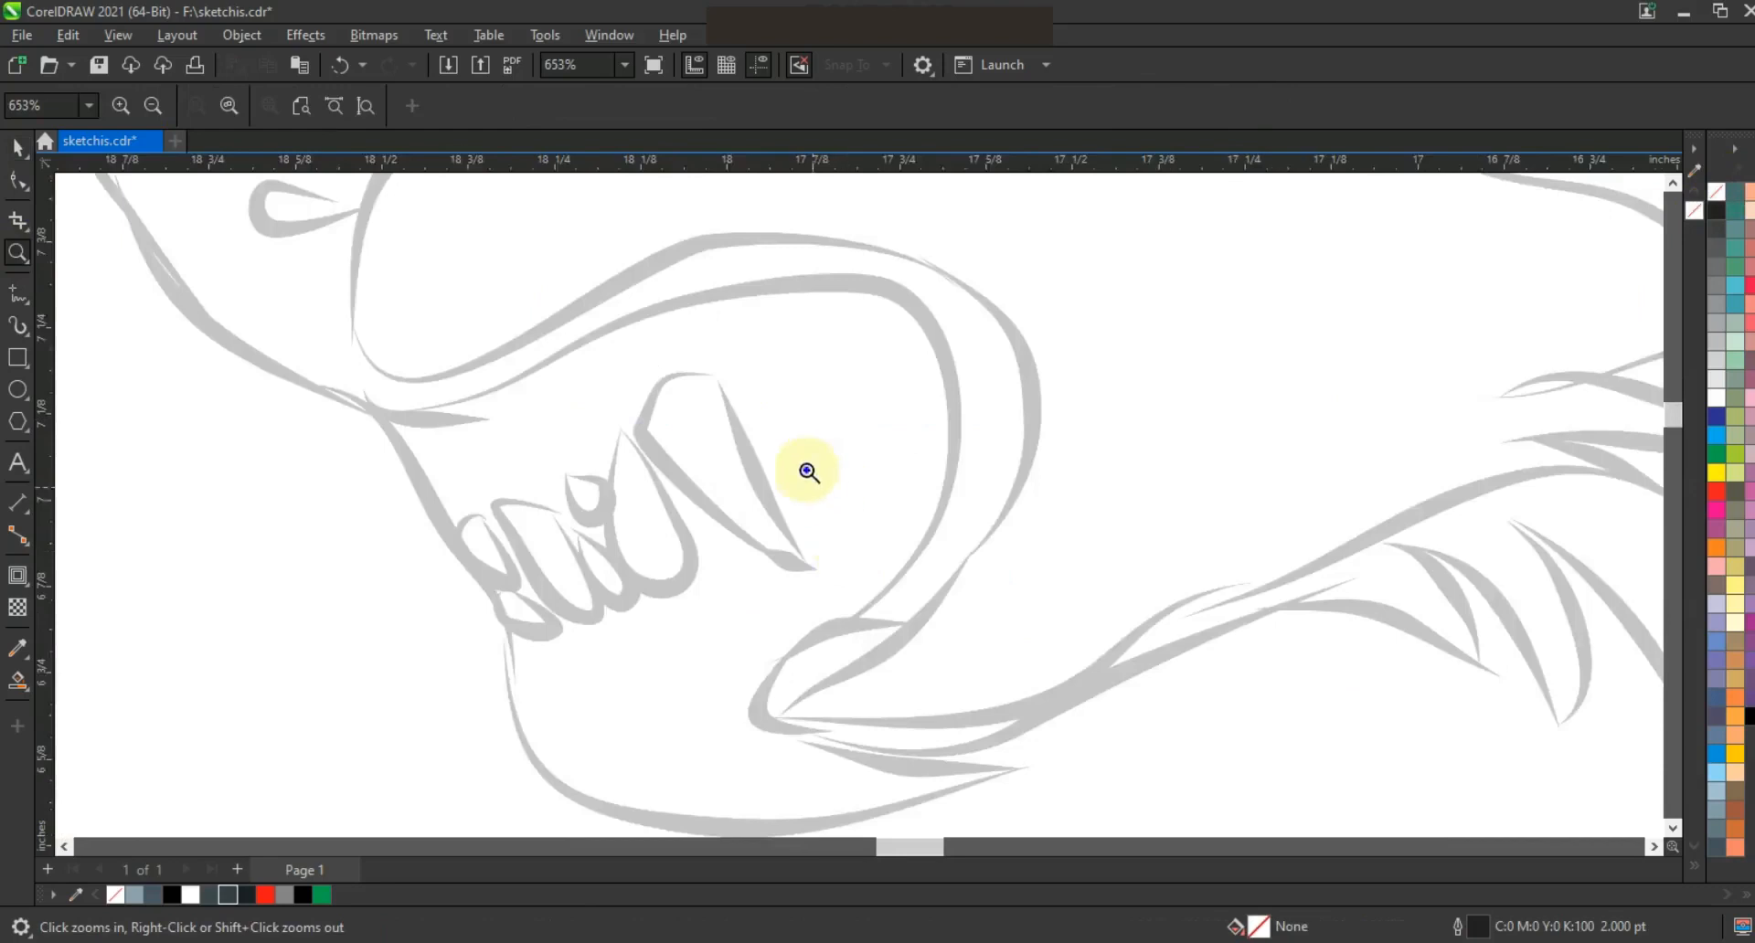
pyautogui.rightClick(808, 472)
pyautogui.click(17, 292)
pyautogui.doubleClick(715, 497)
pyautogui.doubleClick(768, 540)
pyautogui.click(746, 479)
# Convert the rear fang triangle to curves and bend its upper and lower edges to follow the sketched tooth.
pyautogui.click(18, 247)
pyautogui.moveTo(539, 420); pyautogui.dragTo(919, 601)
pyautogui.click(15, 183)
pyautogui.click(843, 438)
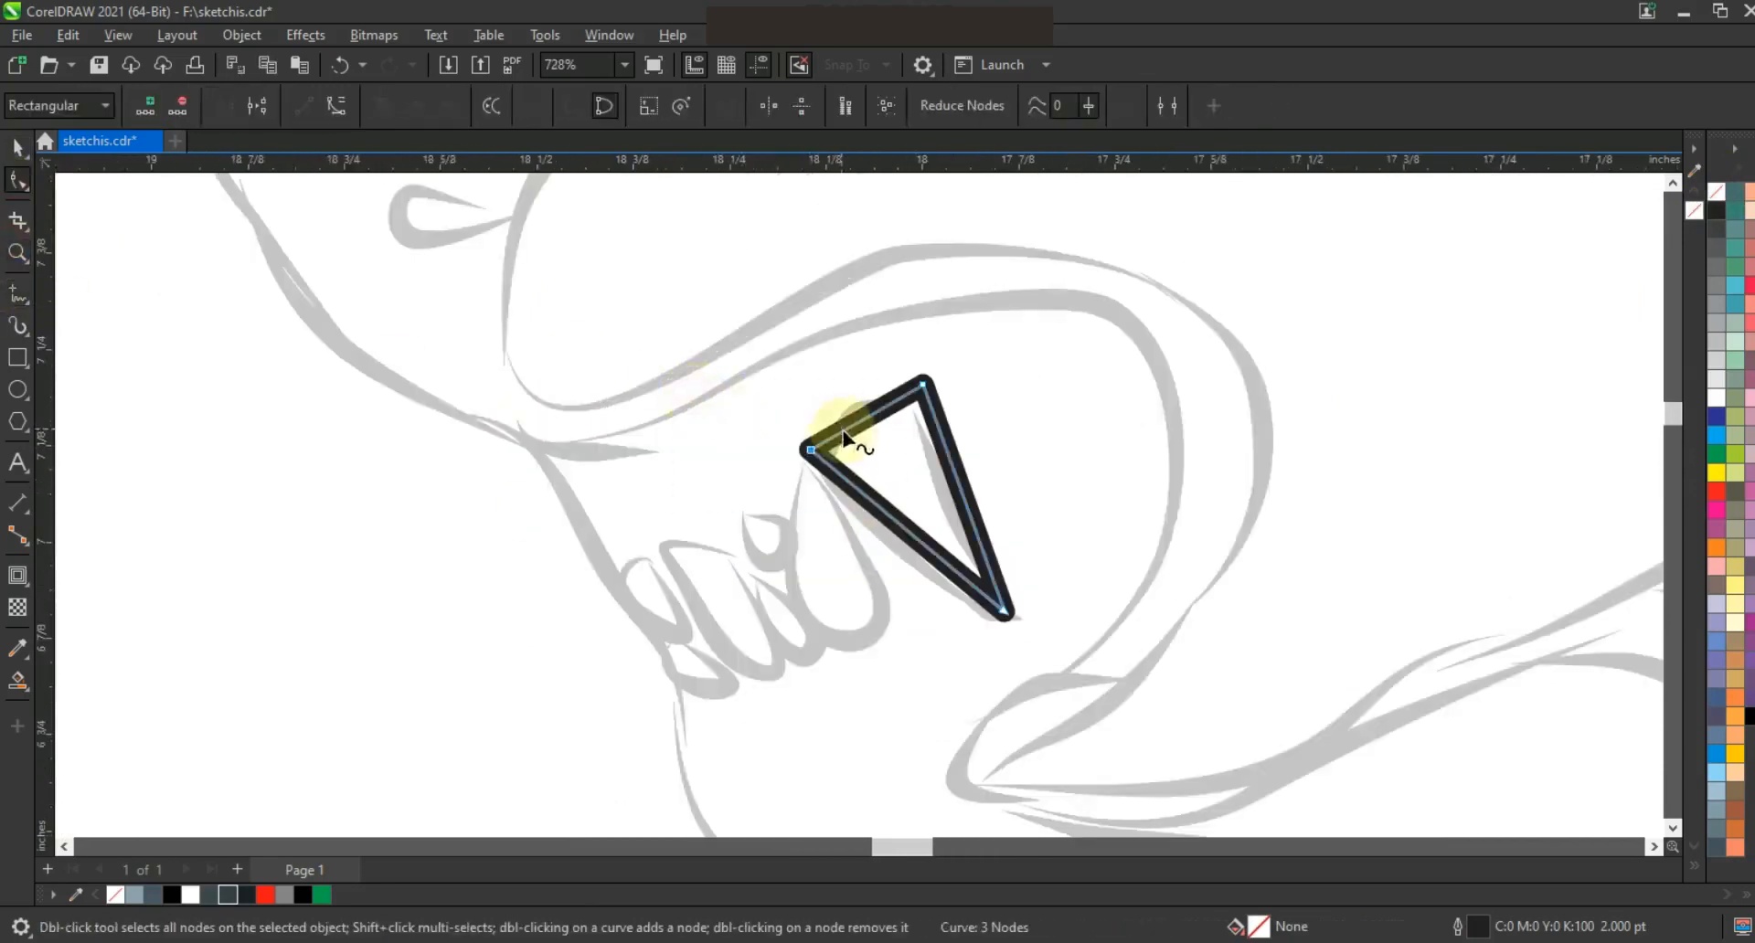
pyautogui.moveTo(808, 412); pyautogui.dragTo(1061, 639)
pyautogui.click(337, 106)
pyautogui.moveTo(847, 430); pyautogui.dragTo(874, 382)
pyautogui.moveTo(904, 528); pyautogui.dragTo(894, 552)
pyautogui.click(957, 509)
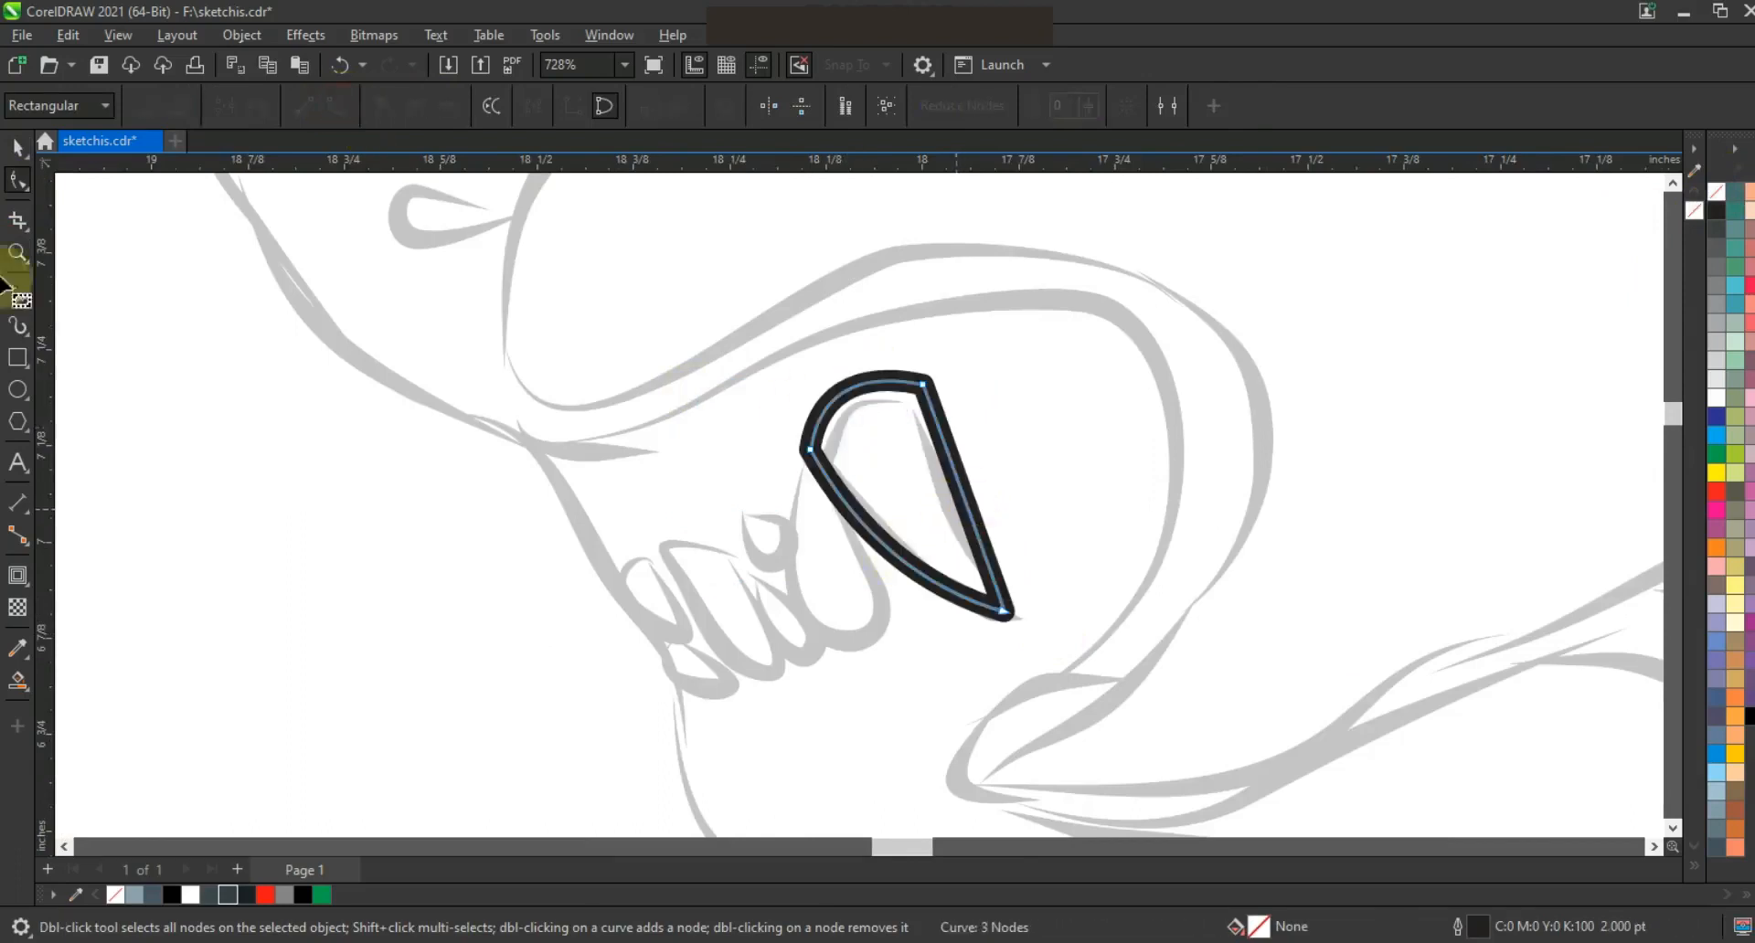
# Shrink the rear fang shape to fit the sketched tooth, fill it black and remove its outline.
pyautogui.click(18, 147)
pyautogui.scroll(-2, 912, 458)
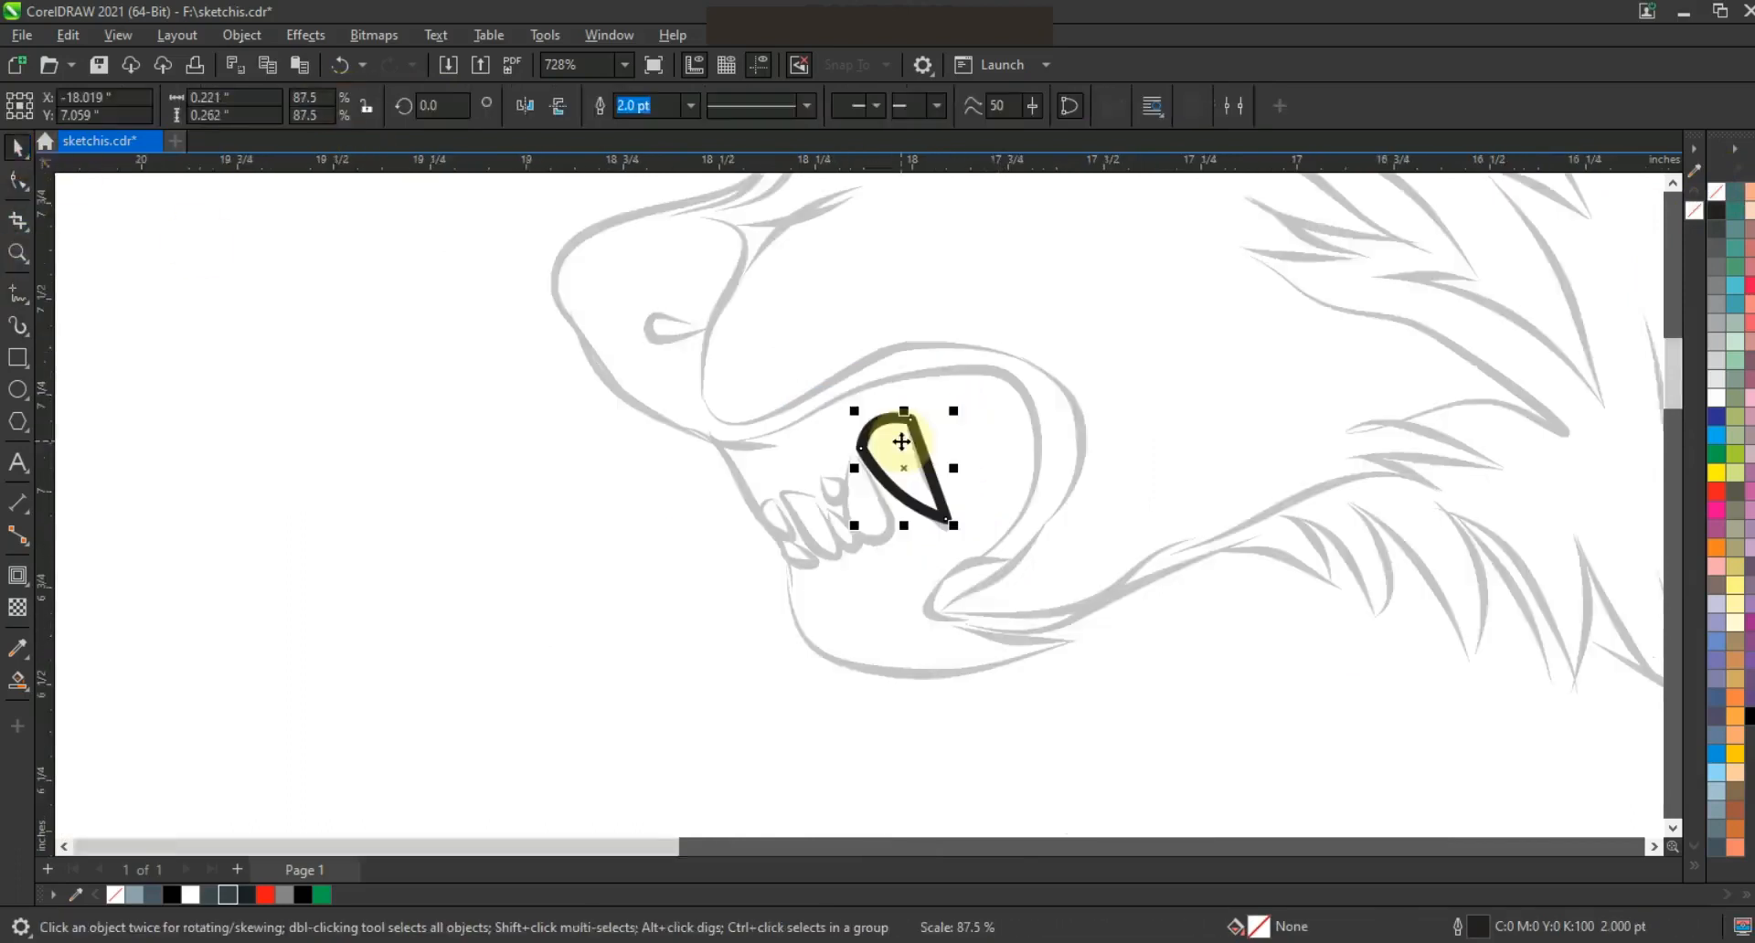
pyautogui.click(1716, 211)
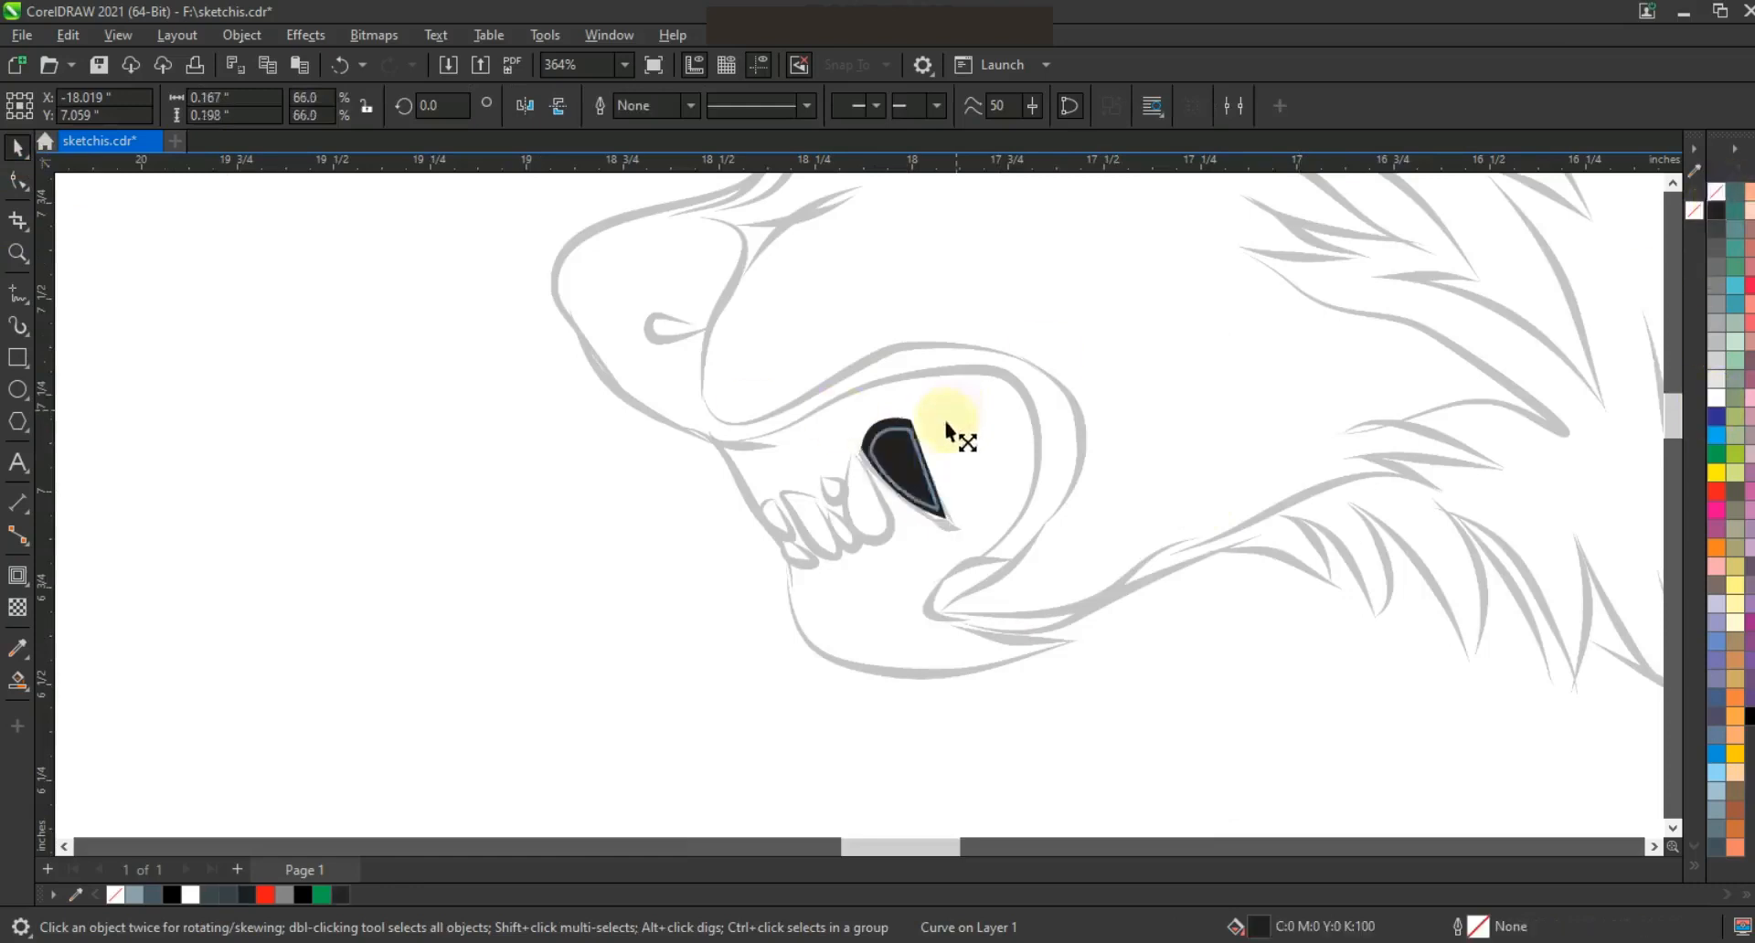
# Place reduced copies of the fang over the small front teeth, mirroring one for the lower front tooth.
pyautogui.moveTo(902, 472); pyautogui.dragTo(791, 529)
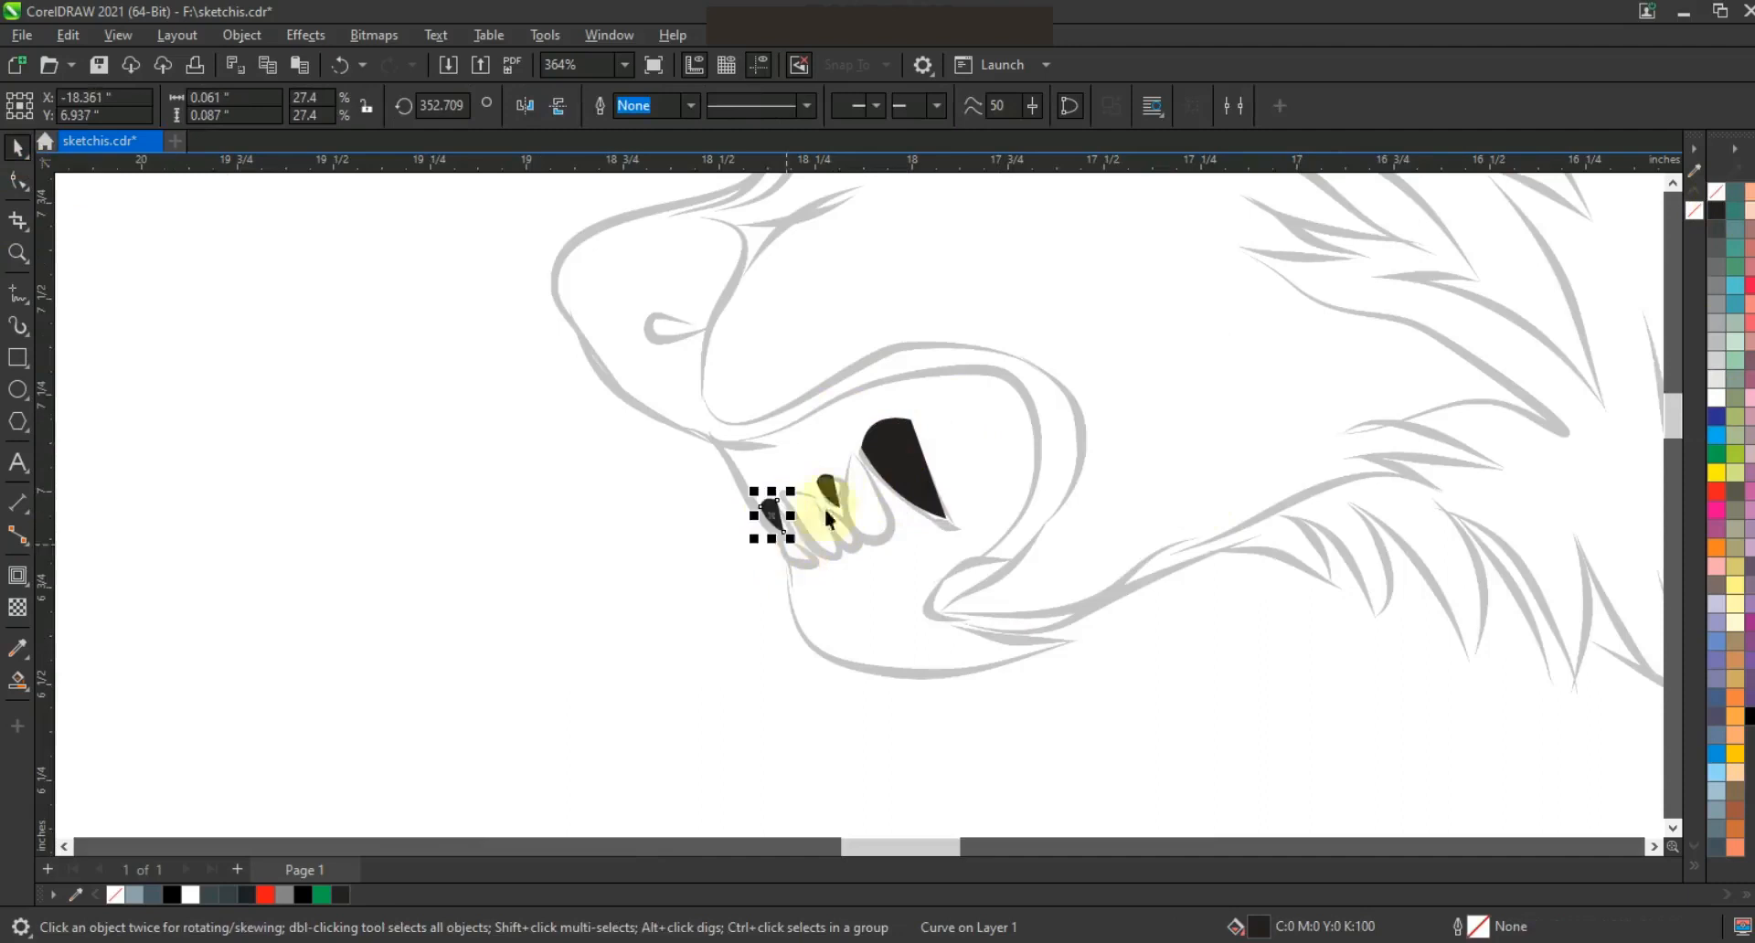
pyautogui.click(810, 576)
pyautogui.click(526, 106)
pyautogui.click(805, 581)
pyautogui.click(806, 583)
pyautogui.moveTo(822, 600); pyautogui.dragTo(795, 560)
# Add further small copies of the tooth behind the front teeth, rotating and resizing them to match the sketch.
pyautogui.scroll(4, 796, 537)
pyautogui.moveTo(795, 537); pyautogui.dragTo(911, 404)
pyautogui.scroll(-2, 1011, 480)
pyautogui.click(1099, 416)
pyautogui.moveTo(1097, 420); pyautogui.dragTo(1095, 418)
pyautogui.scroll(-2, 1066, 467)
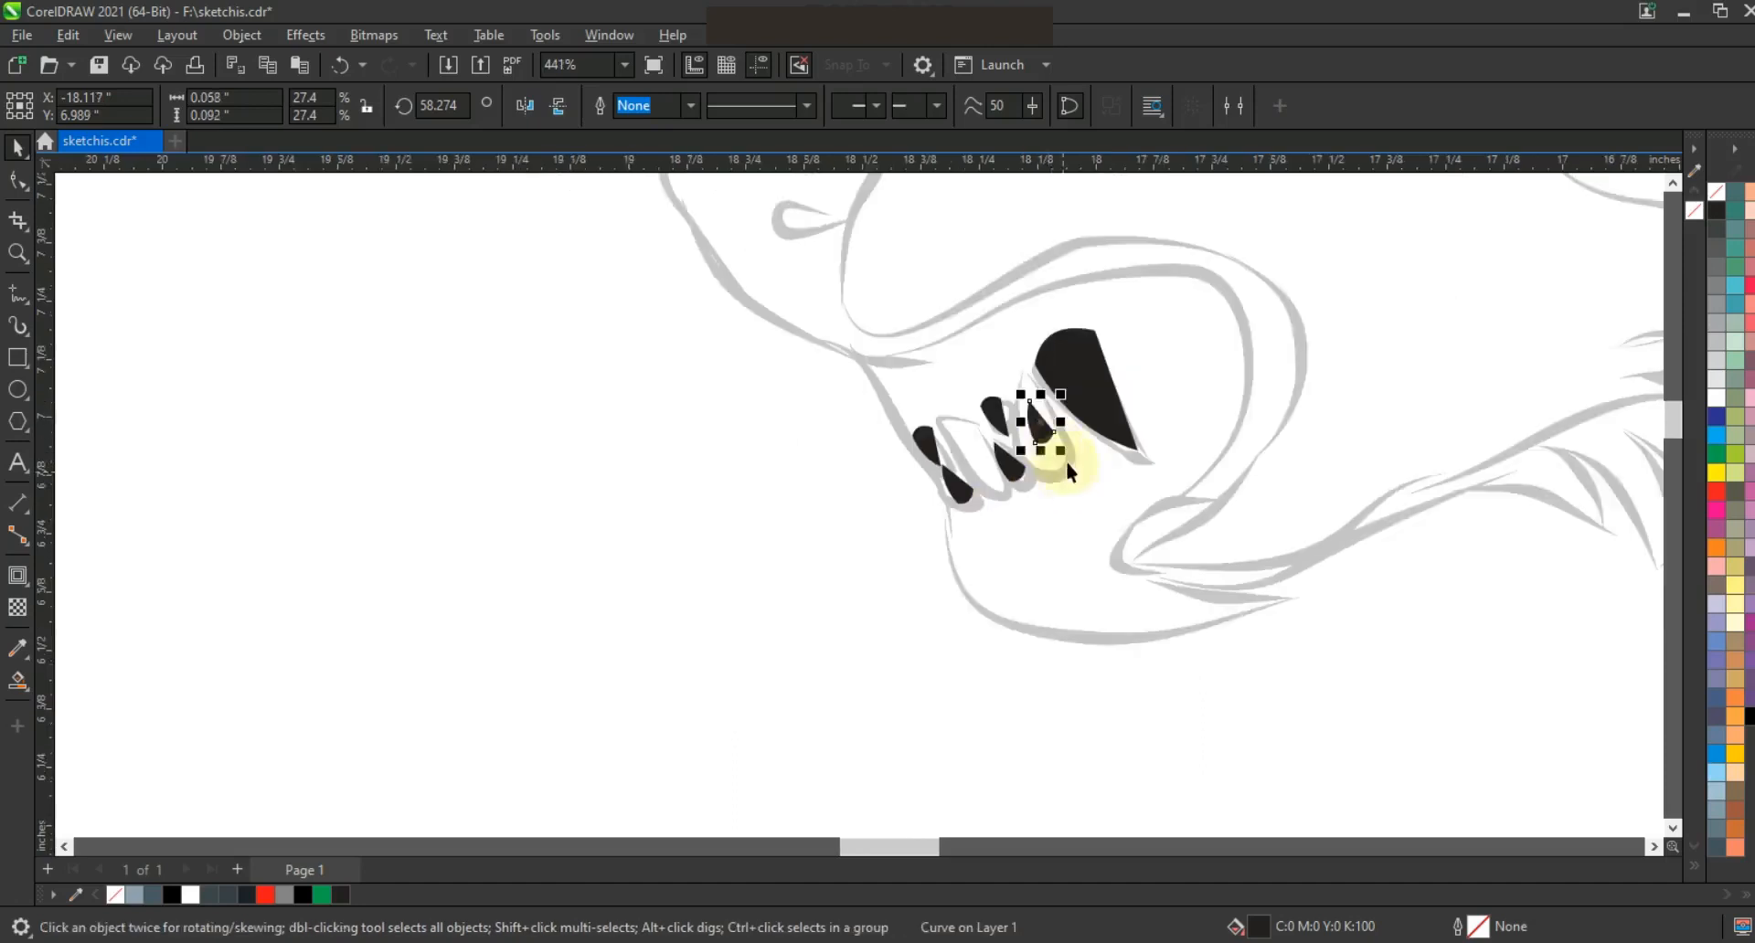
# Place larger copies of the fang shape over the tooth beside the rear fang and the gap between the front teeth, resized to fit.
pyautogui.moveTo(1093, 403); pyautogui.dragTo(978, 456)
pyautogui.rightClick(978, 455)
pyautogui.moveTo(1021, 511); pyautogui.dragTo(970, 443)
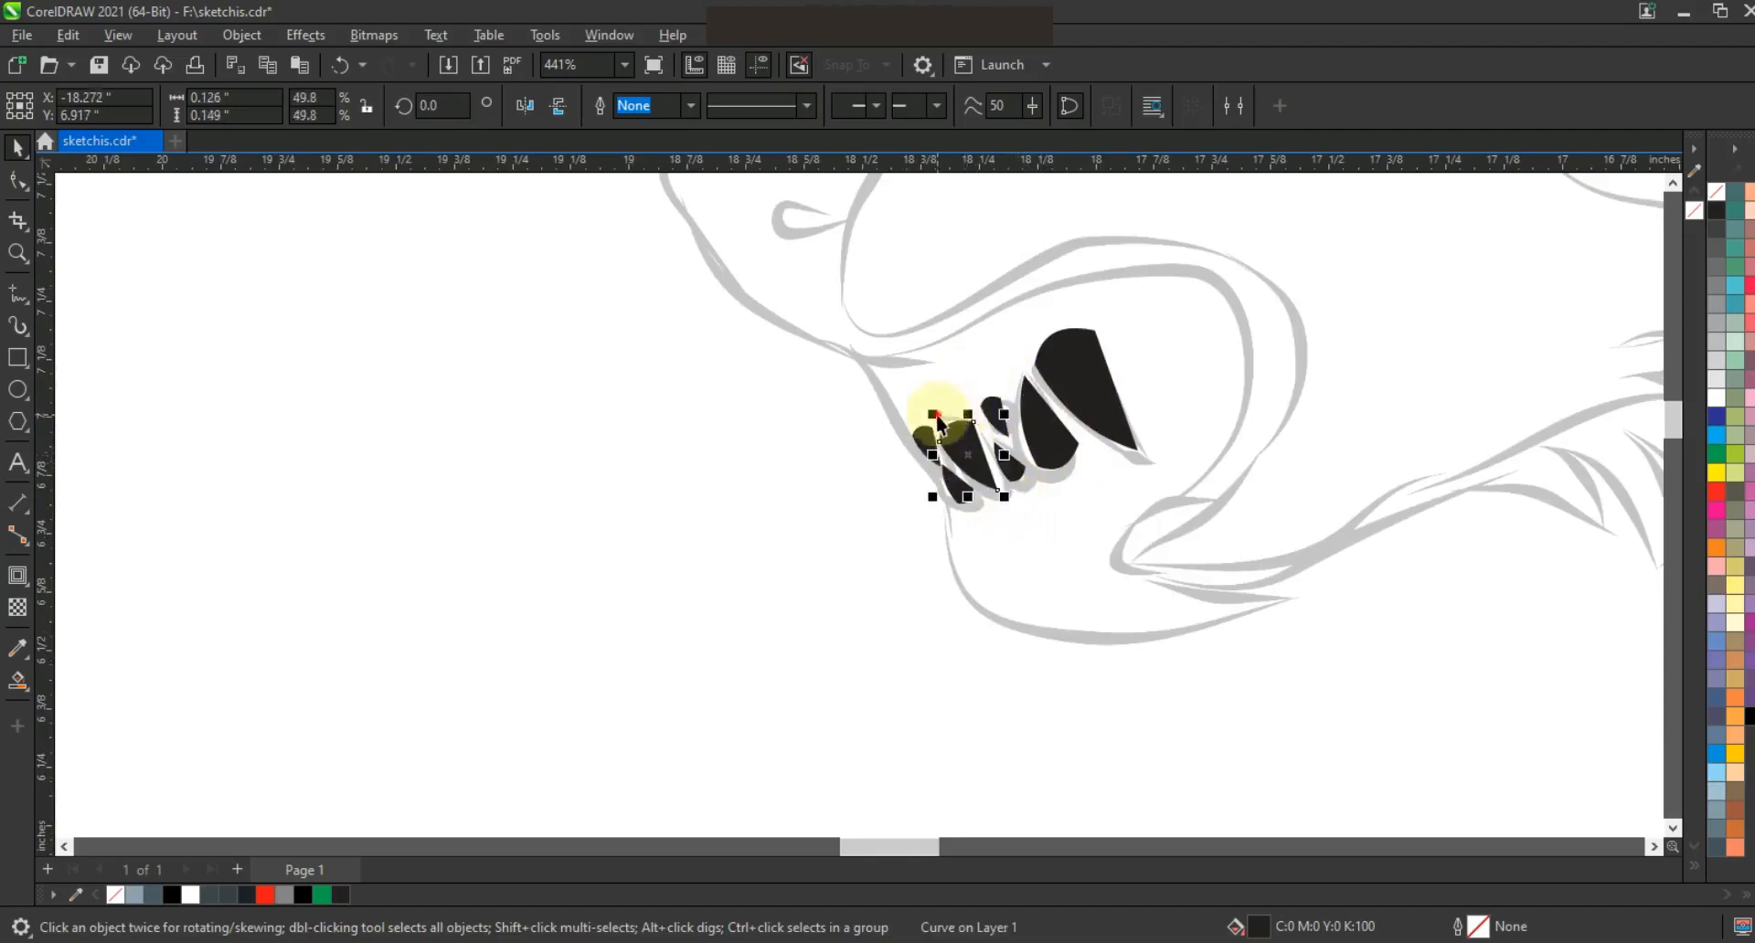
pyautogui.click(937, 416)
pyautogui.click(959, 449)
pyautogui.moveTo(934, 414); pyautogui.dragTo(933, 408)
# Fill all seven tooth shapes white and move them into the mouth of the coloured wolf head.
pyautogui.scroll(-2, 841, 471)
pyautogui.moveTo(485, 372); pyautogui.dragTo(957, 545)
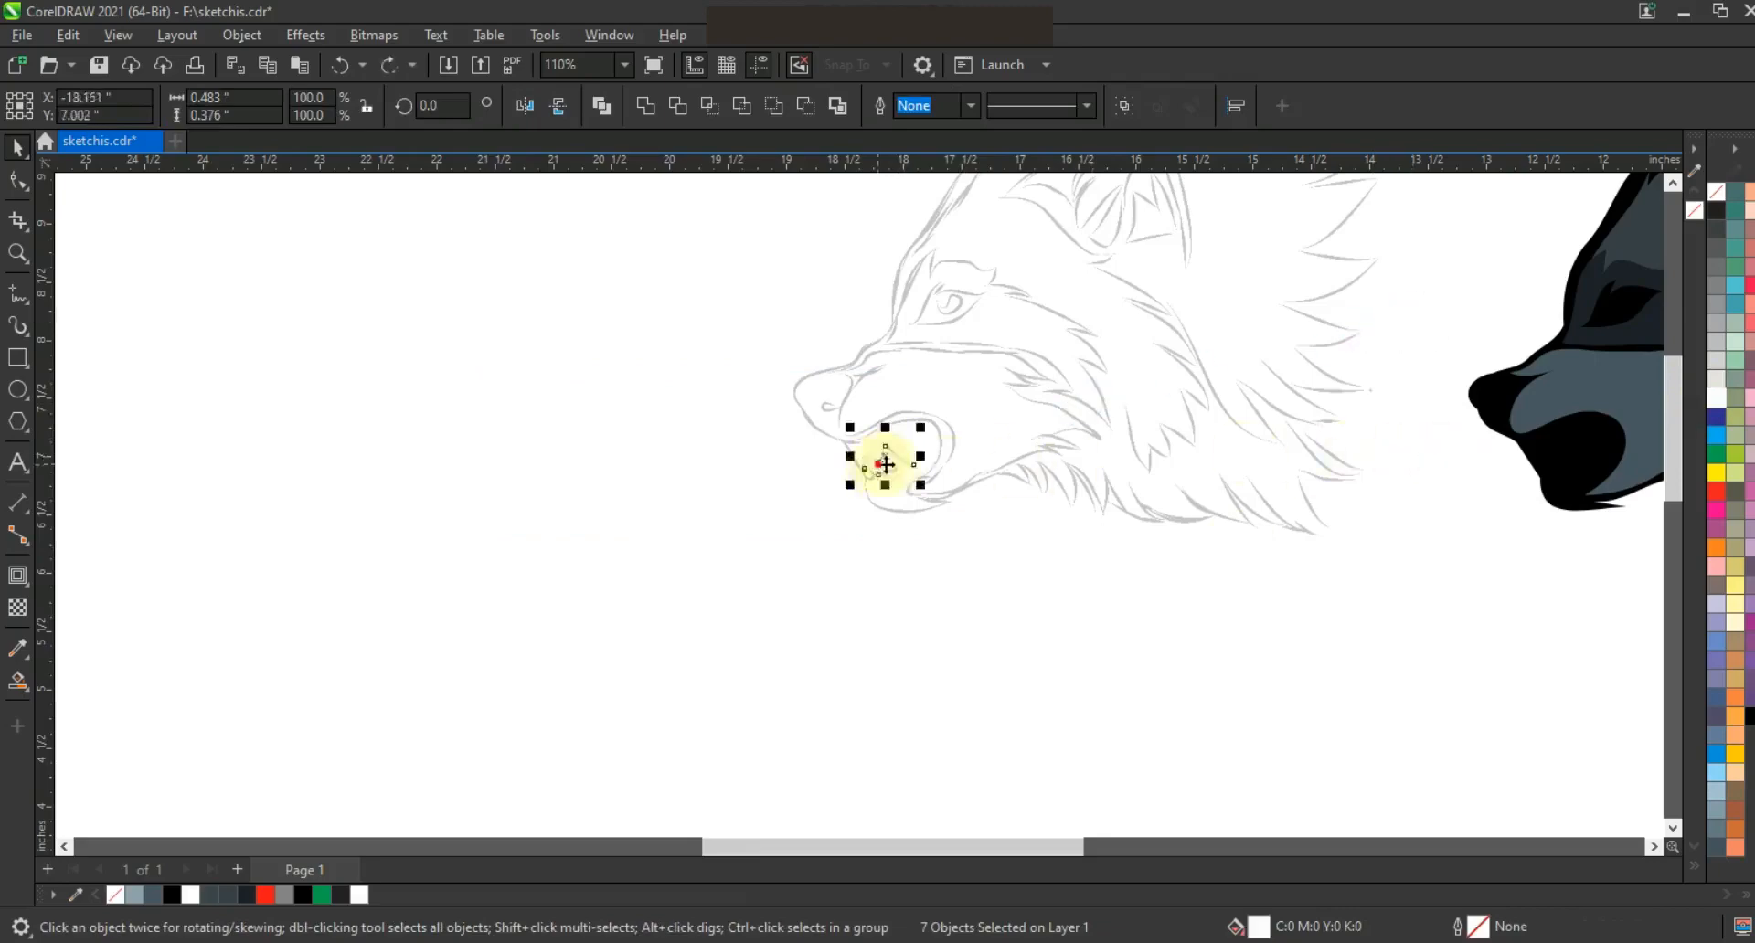
pyautogui.click(1088, 523)
pyautogui.scroll(-3, 1023, 490)
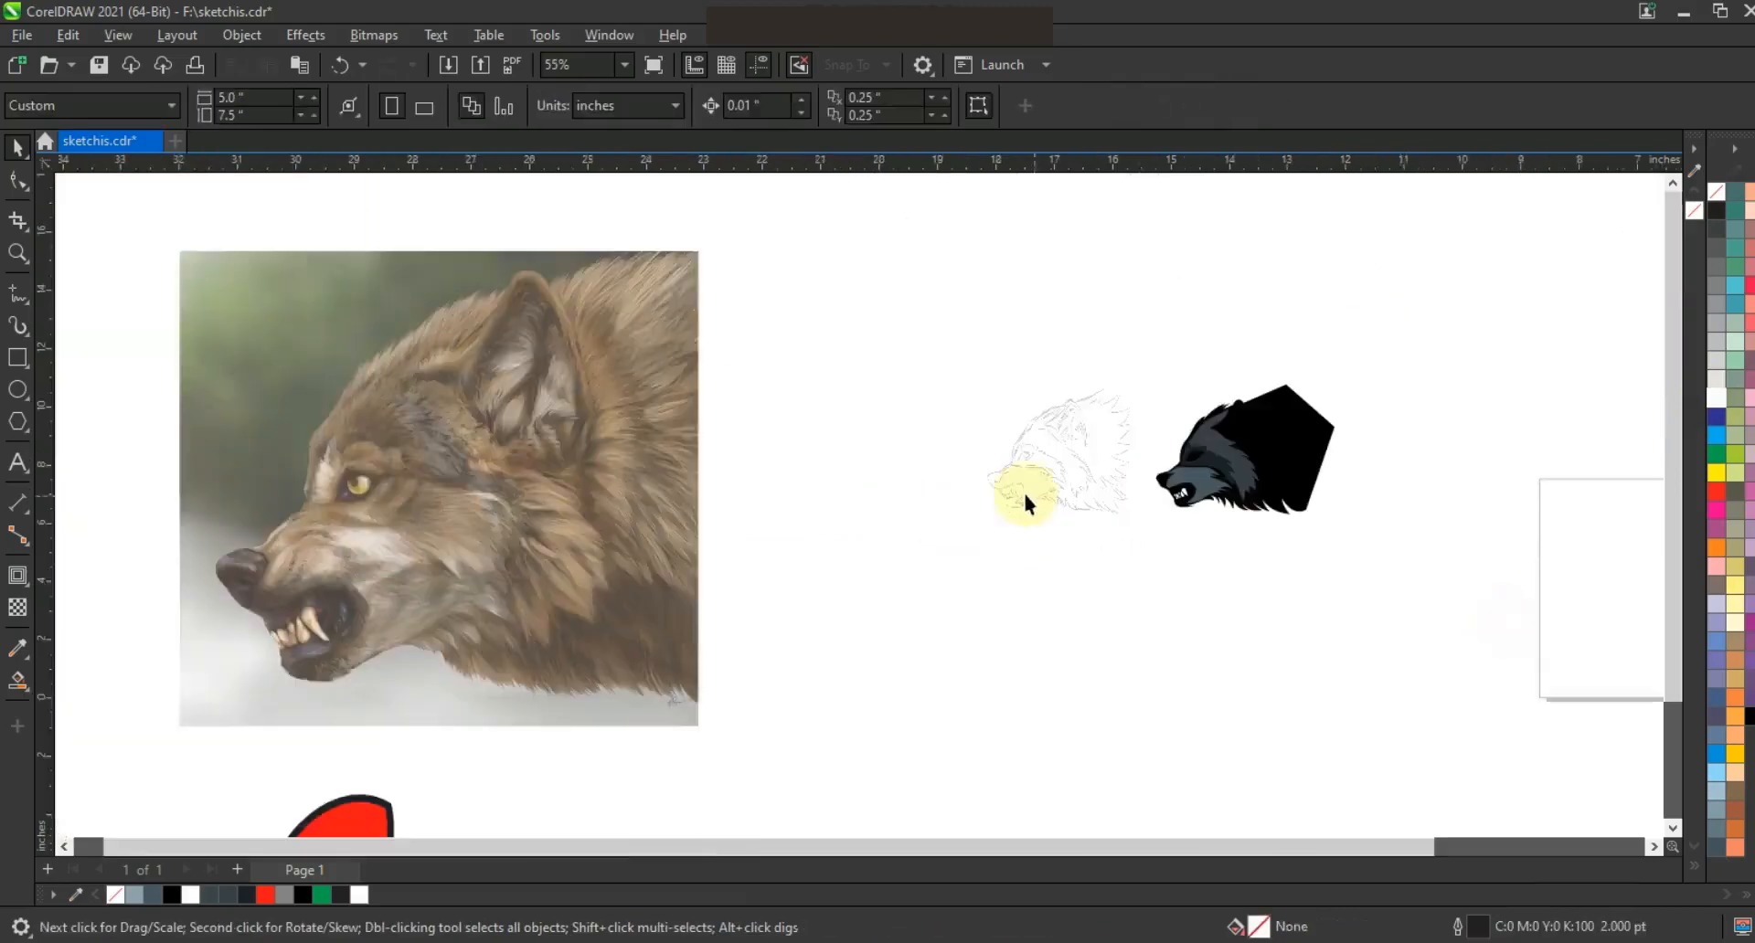
# Draw a closed triangle over the iris in the sketched eye and bend its sides into the curved iris shape.
pyautogui.hotkey('shift', 'F2')
pyautogui.click(17, 254)
pyautogui.moveTo(169, 474); pyautogui.dragTo(399, 584)
pyautogui.rightClick(732, 476)
pyautogui.rightClick(417, 497)
pyautogui.scroll(-2, 842, 357)
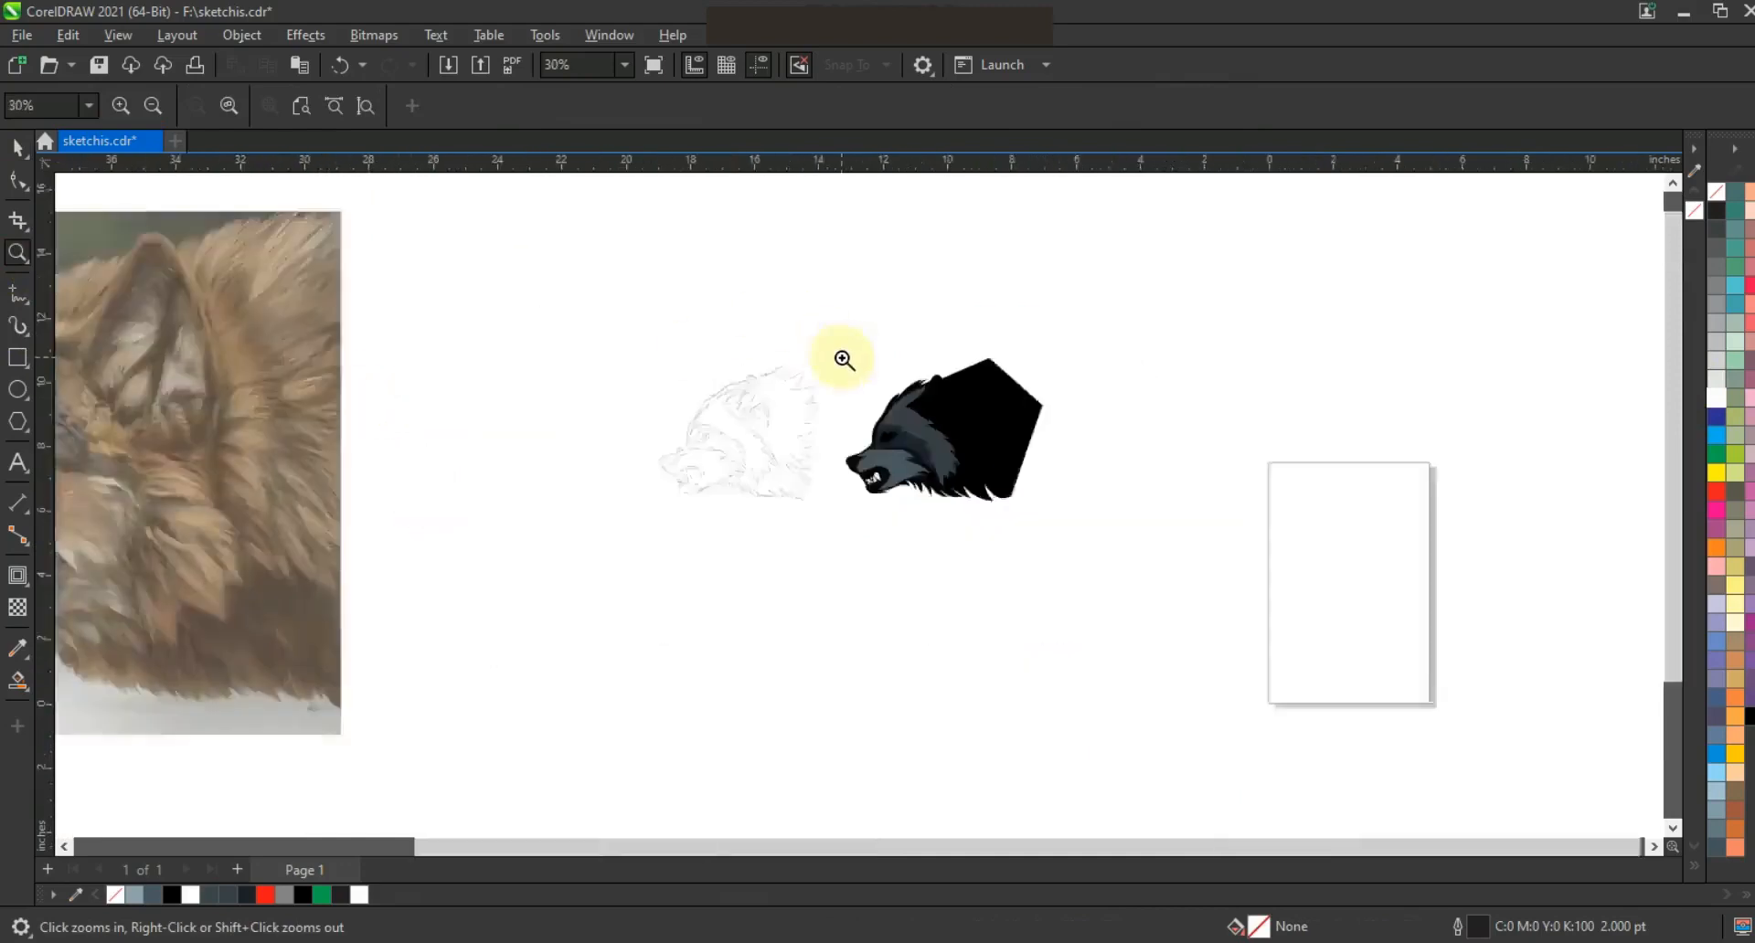
pyautogui.moveTo(721, 344); pyautogui.dragTo(860, 437)
pyautogui.moveTo(537, 482); pyautogui.dragTo(985, 662)
pyautogui.click(13, 297)
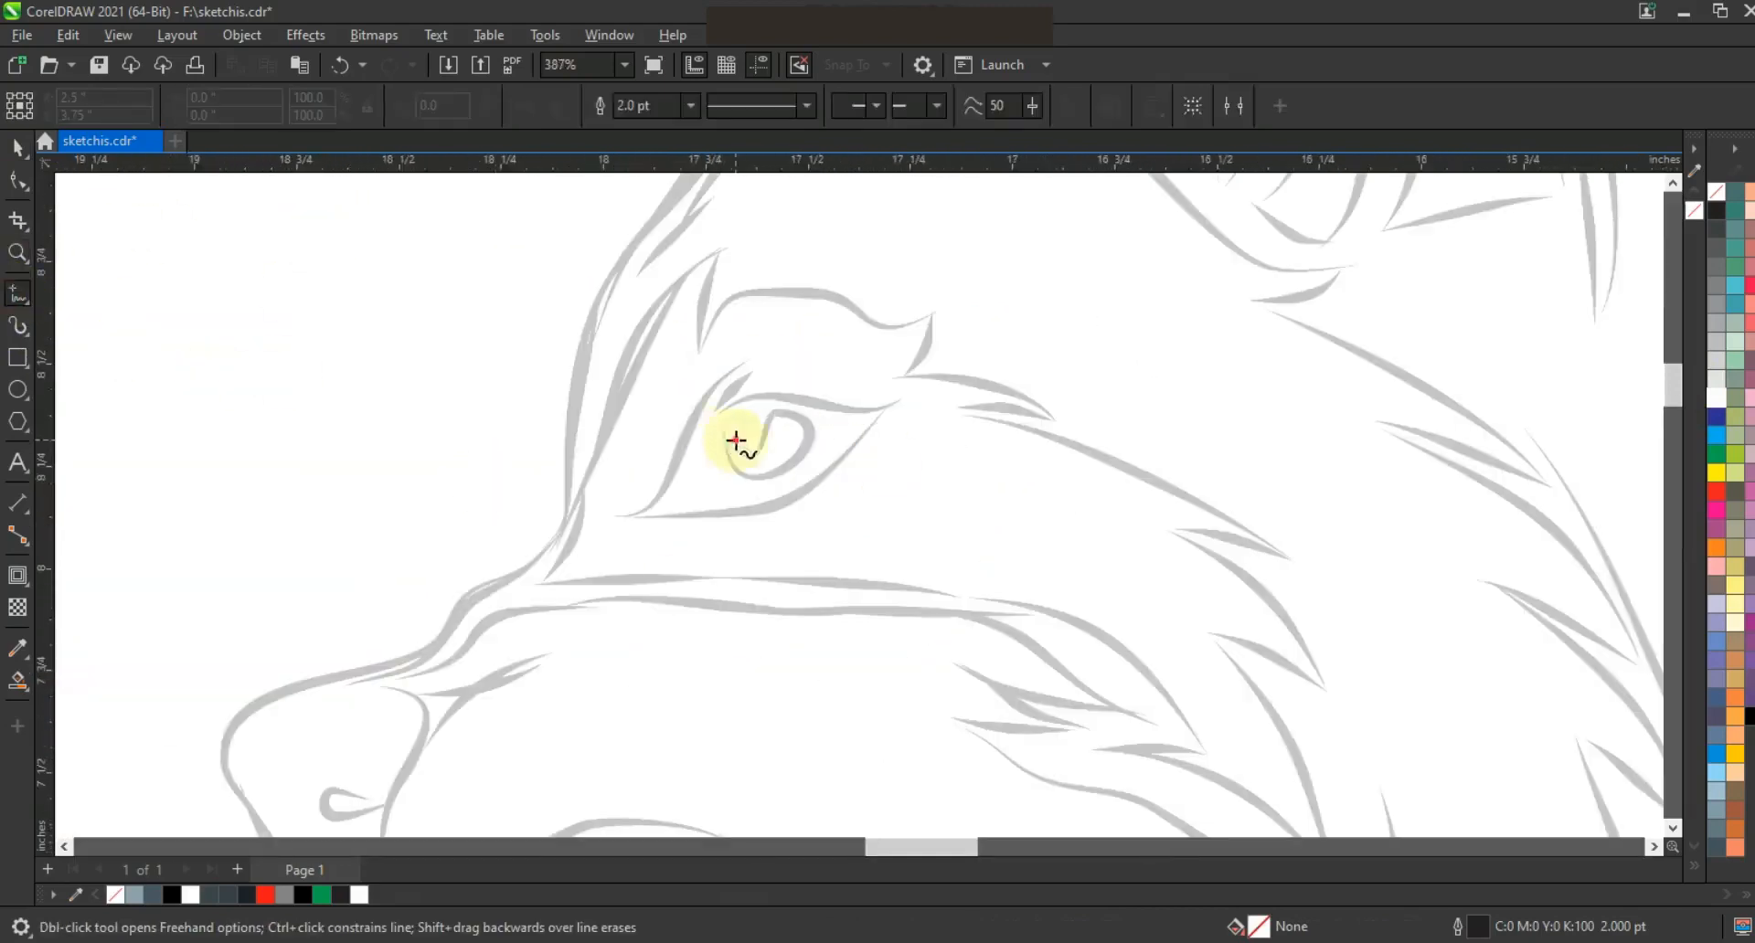
pyautogui.click(768, 412)
pyautogui.click(800, 458)
pyautogui.click(730, 444)
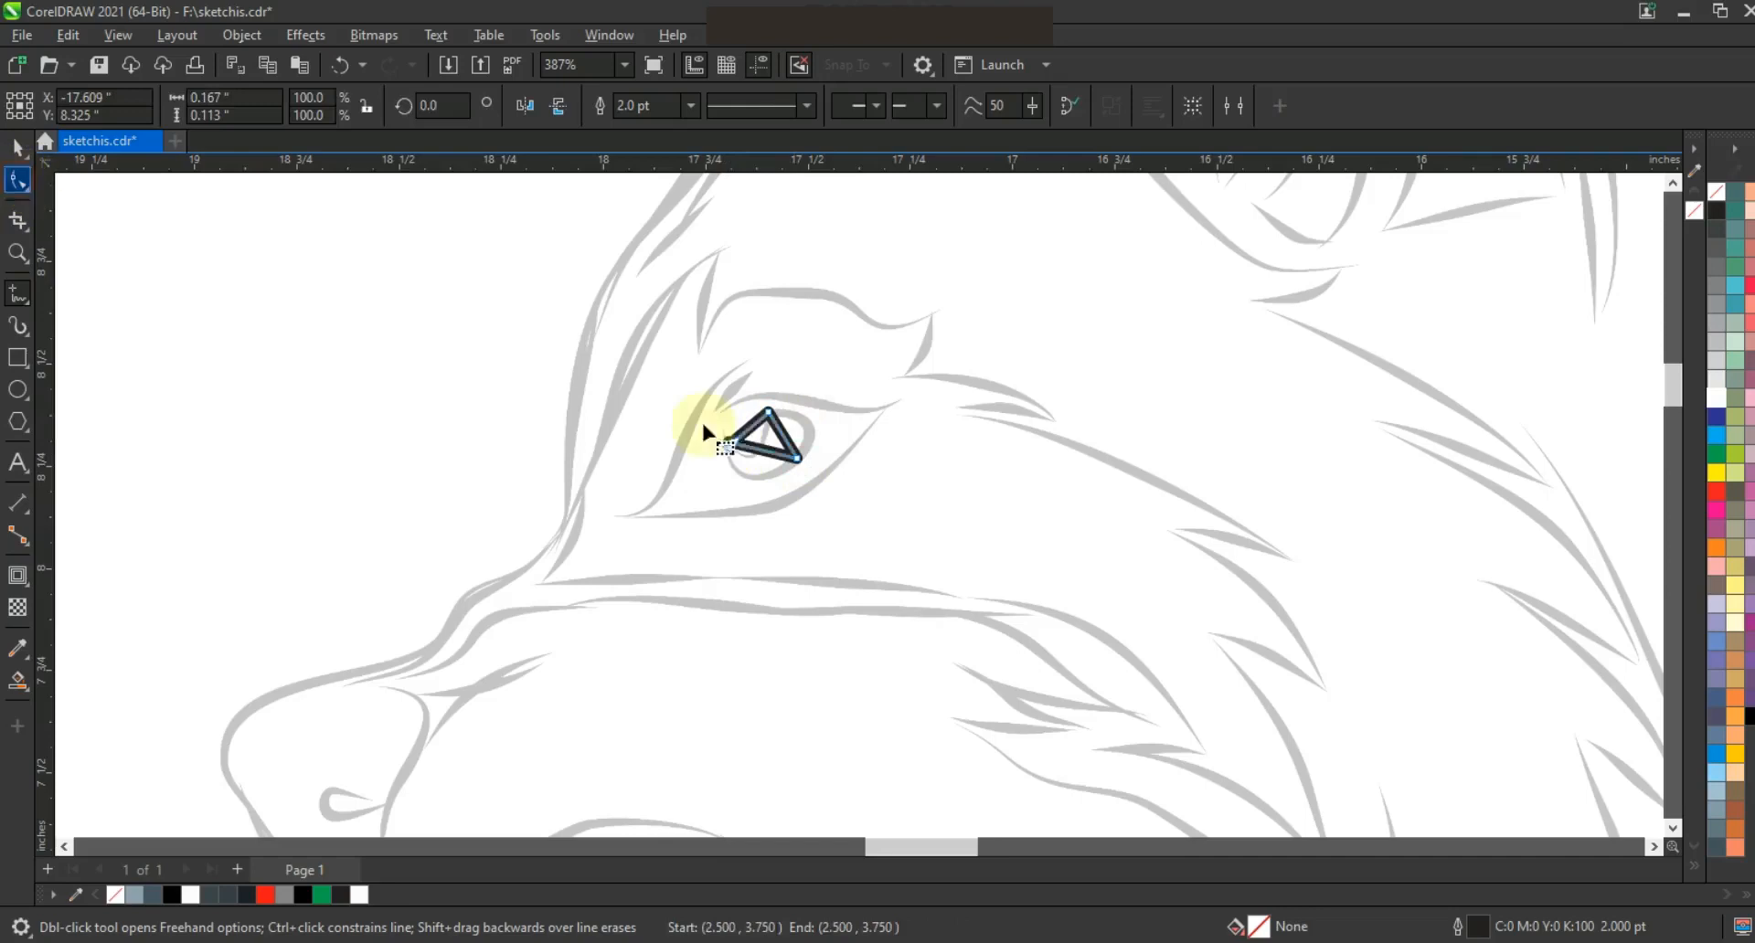
pyautogui.press('F10')
pyautogui.moveTo(734, 475)
pyautogui.mouseDown()
pyautogui.moveTo(770, 477)
pyautogui.moveTo(773, 437)
pyautogui.moveTo(791, 448)
pyautogui.moveTo(749, 468)
pyautogui.mouseUp()
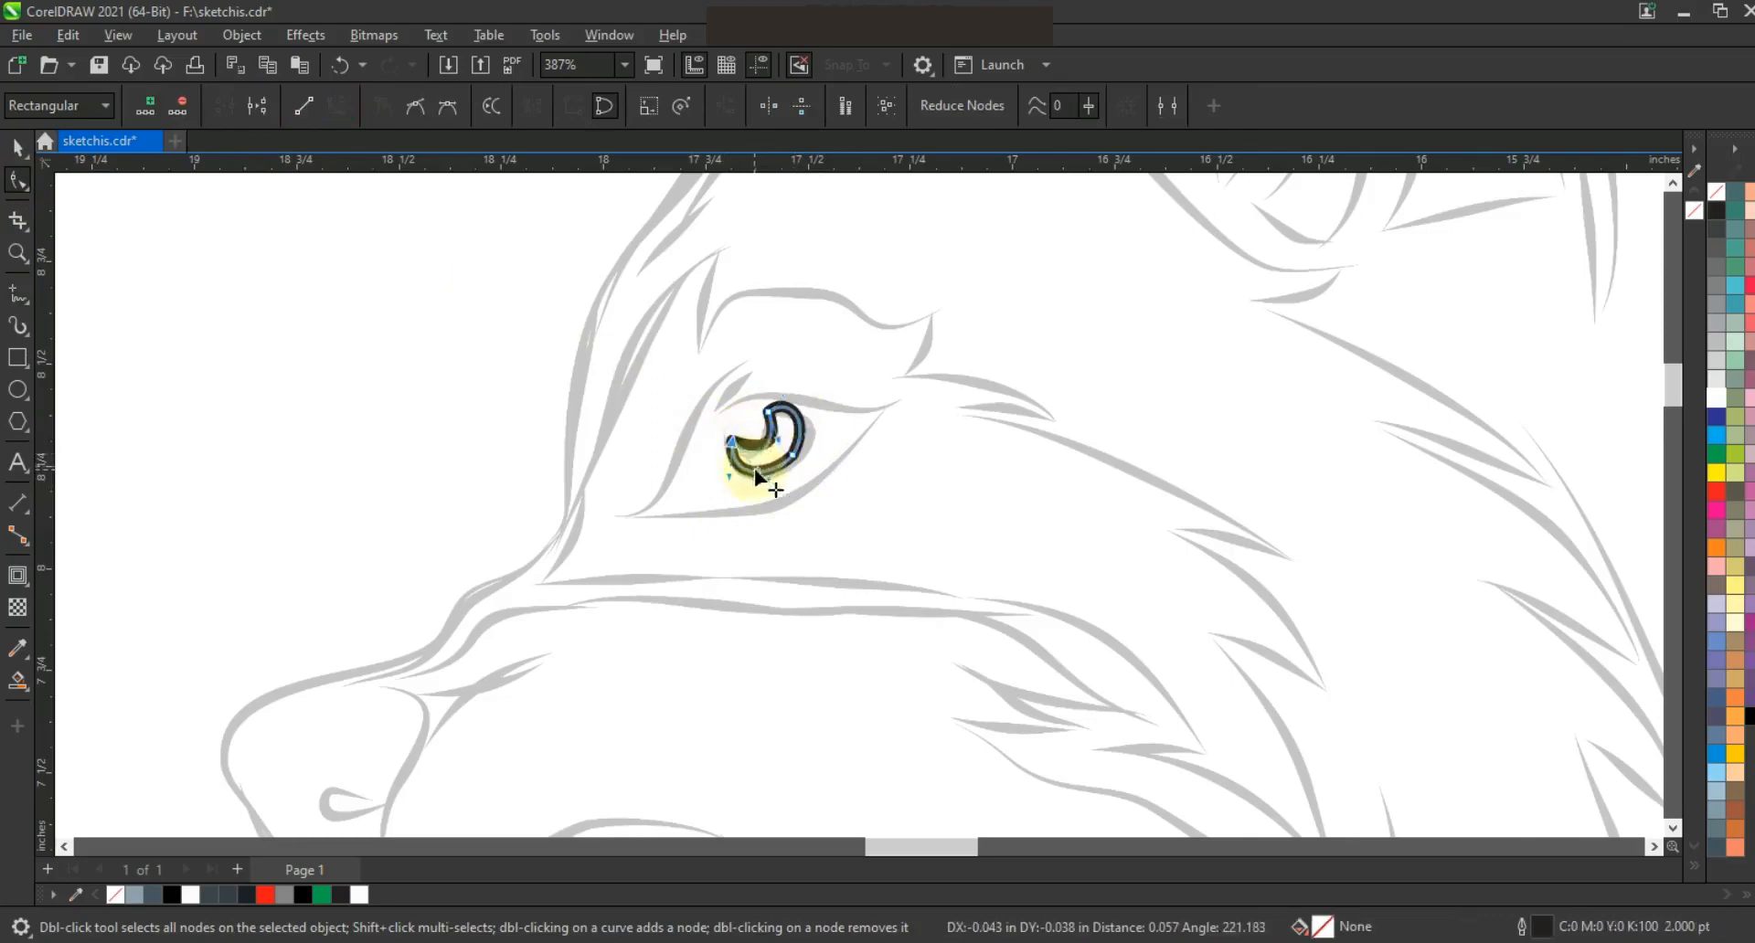
# Fill the iris shape with red and move it onto the eye of the coloured wolf head.
pyautogui.click(22, 141)
pyautogui.click(265, 895)
pyautogui.scroll(-3, 655, 587)
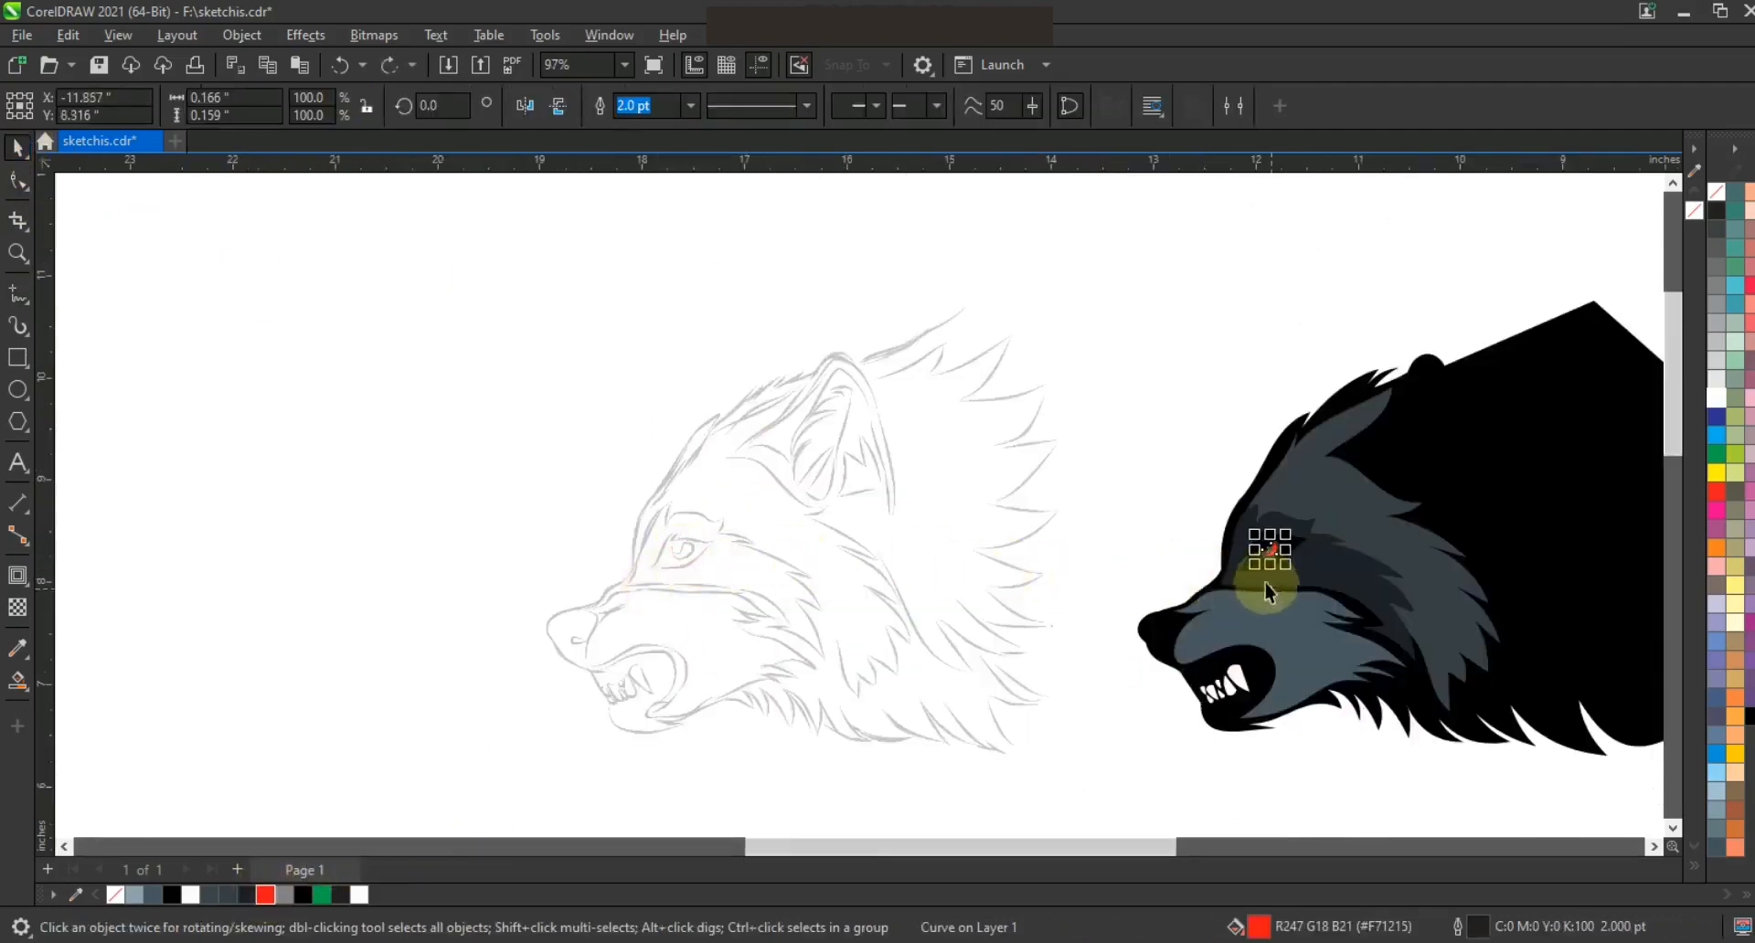
# Examine the finished grey and brown wolf badges on the dark navy background.
pyautogui.click(18, 254)
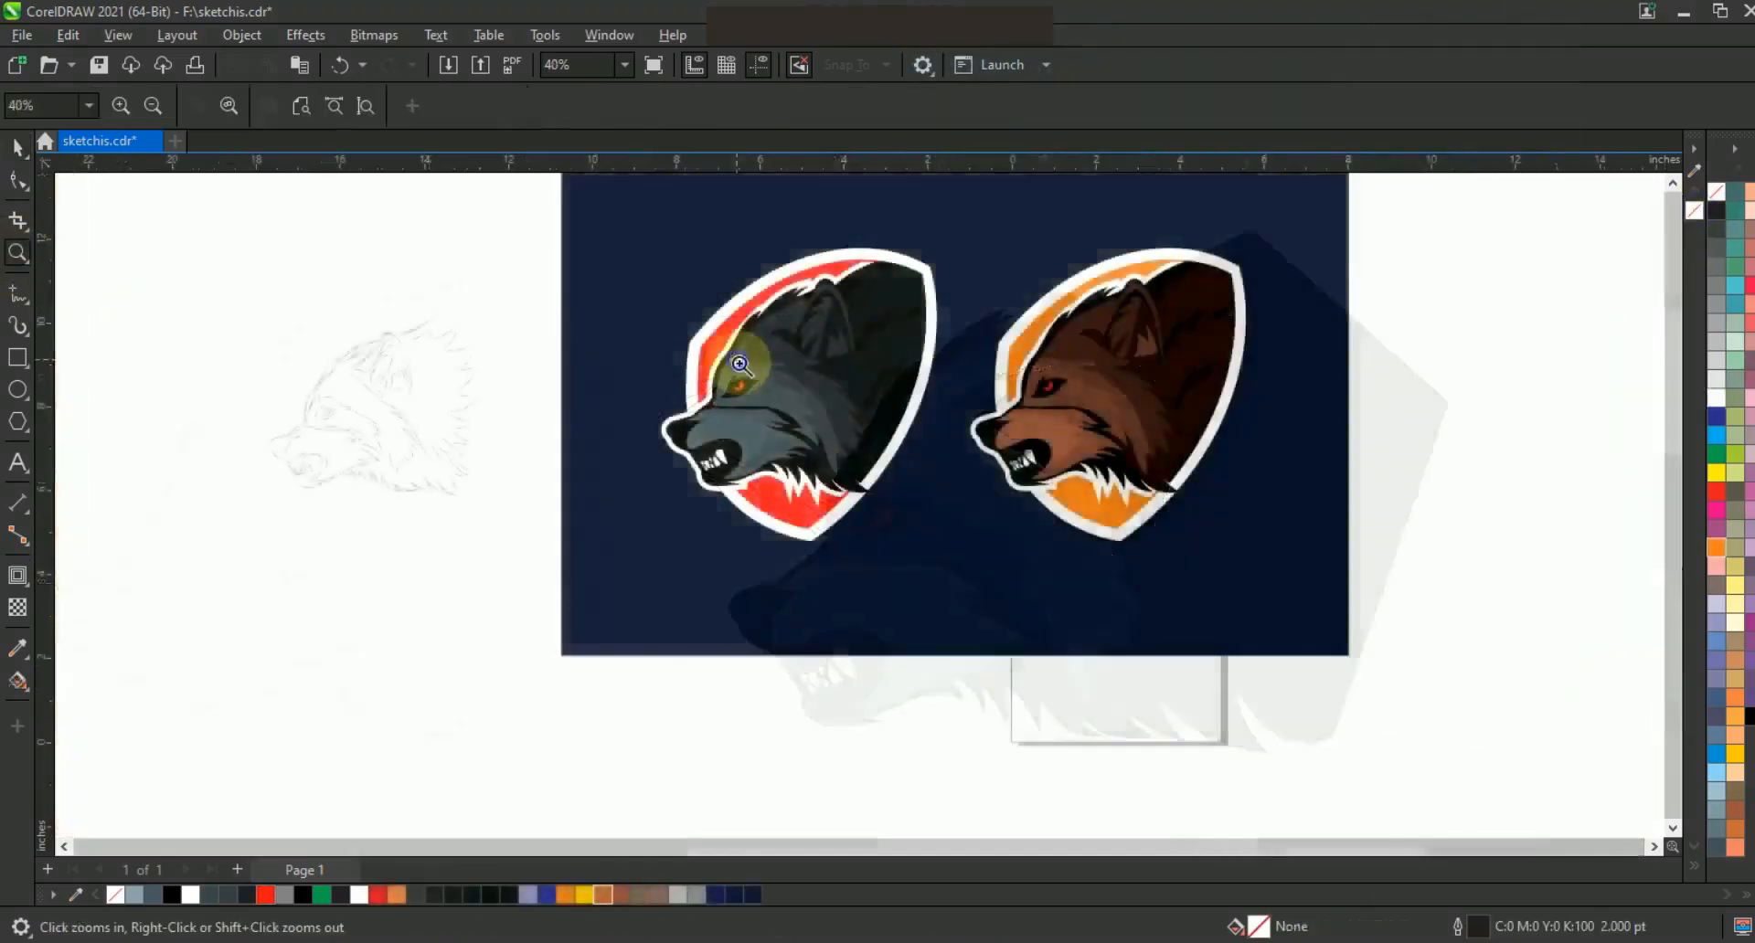
pyautogui.scroll(-2, 693, 324)
pyautogui.moveTo(692, 324); pyautogui.dragTo(1123, 550)
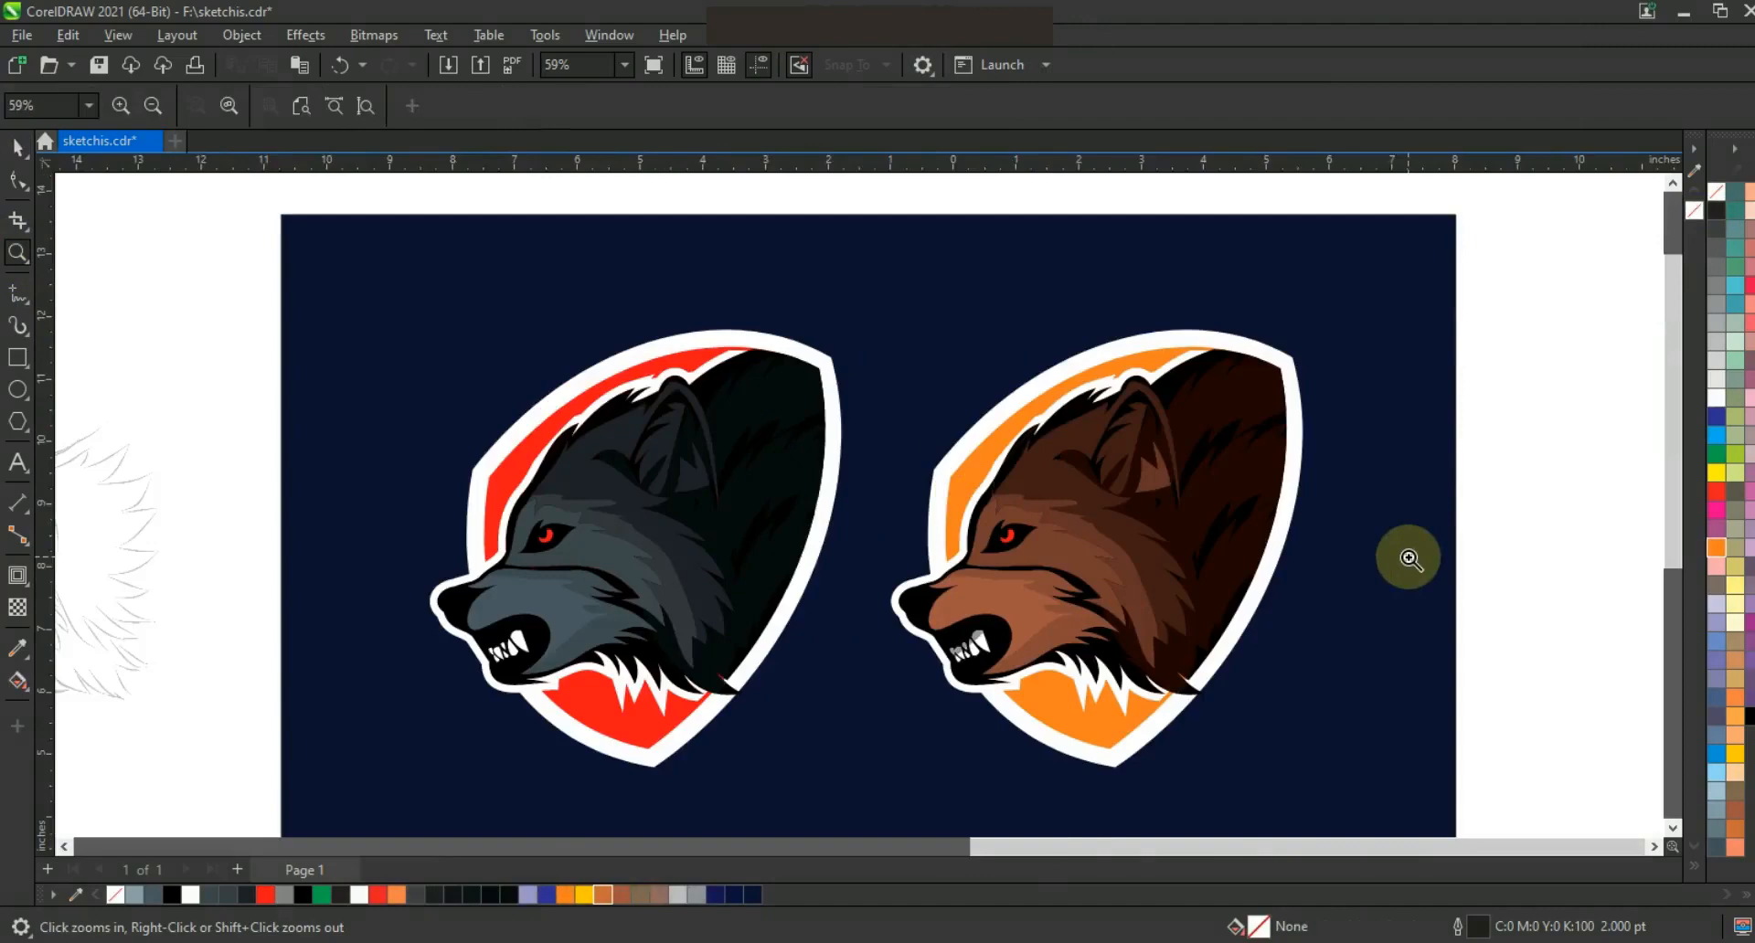